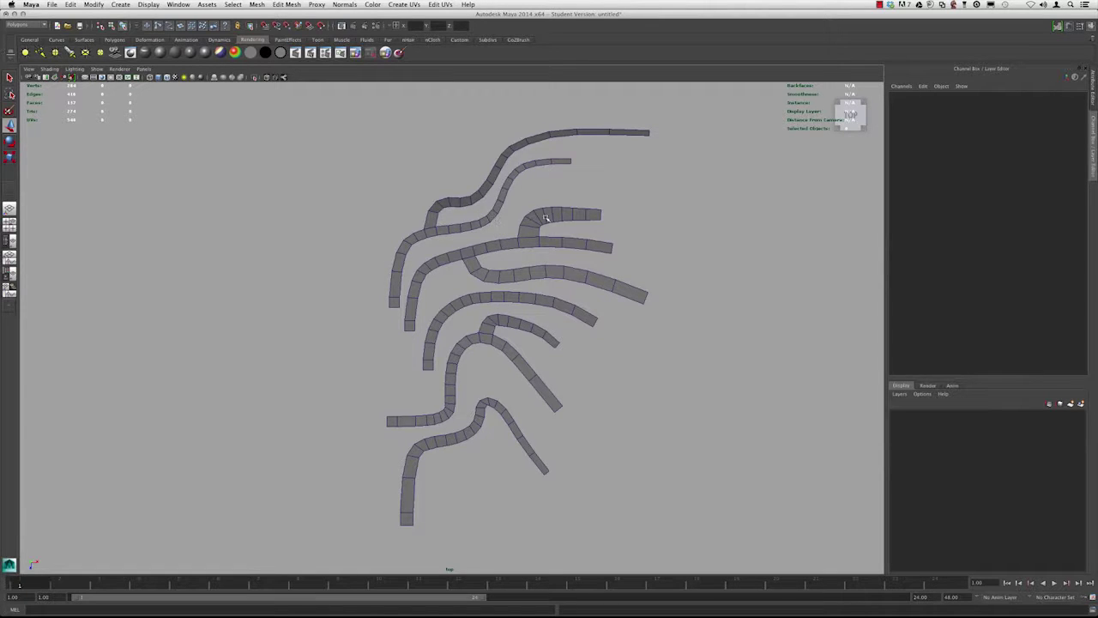
{"action": "middle_click_drag", "start_coordinate": [497, 270], "coordinate": [552, 266], "text": "alt"}
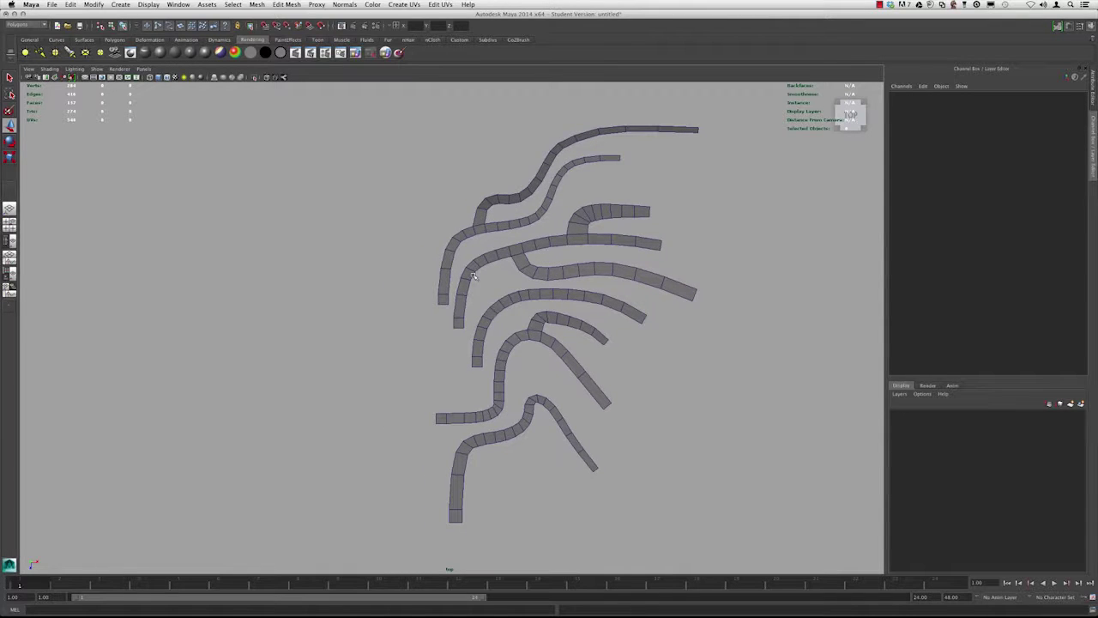
{"action": "left_click", "coordinate": [290, 4]}
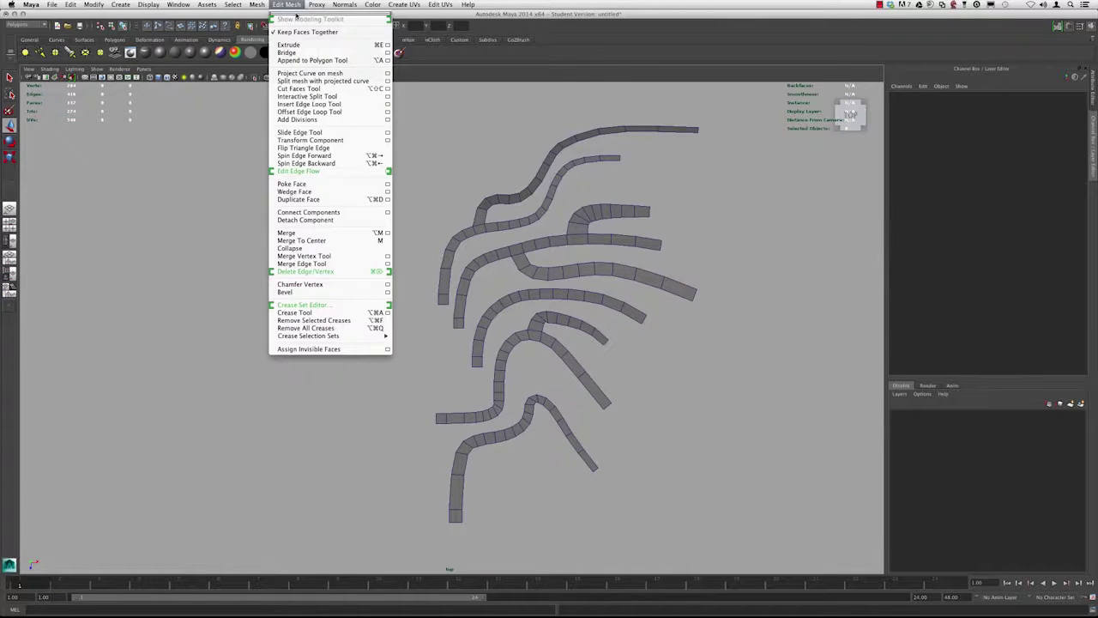
{"action": "left_click", "coordinate": [296, 12]}
{"action": "left_click_drag", "start_coordinate": [413, 21], "coordinate": [826, 148]}
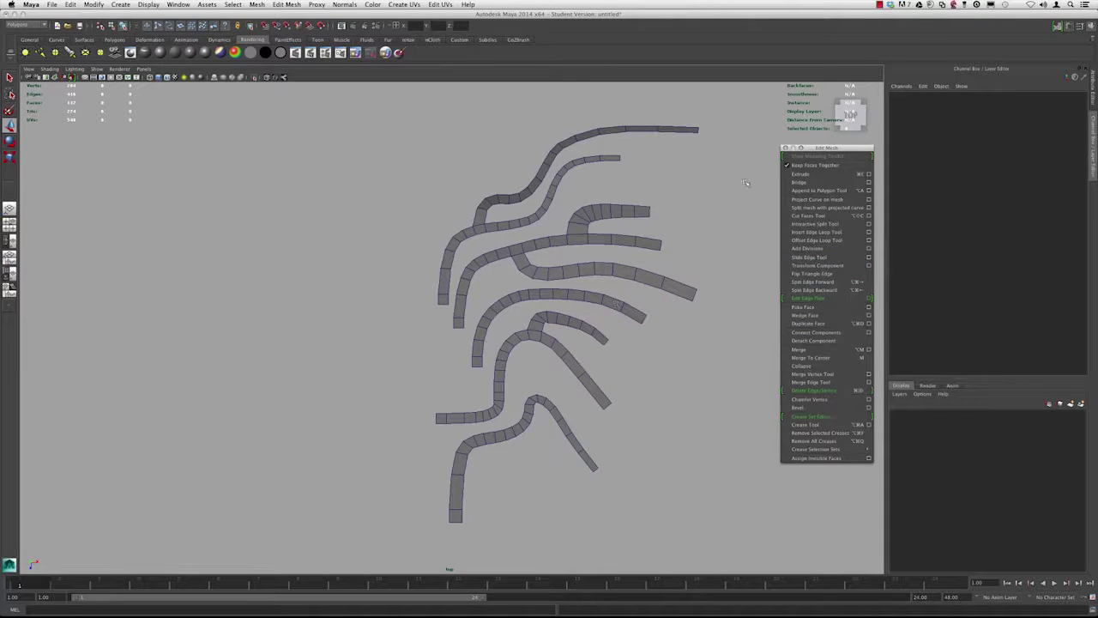
{"action": "left_click", "coordinate": [784, 149]}
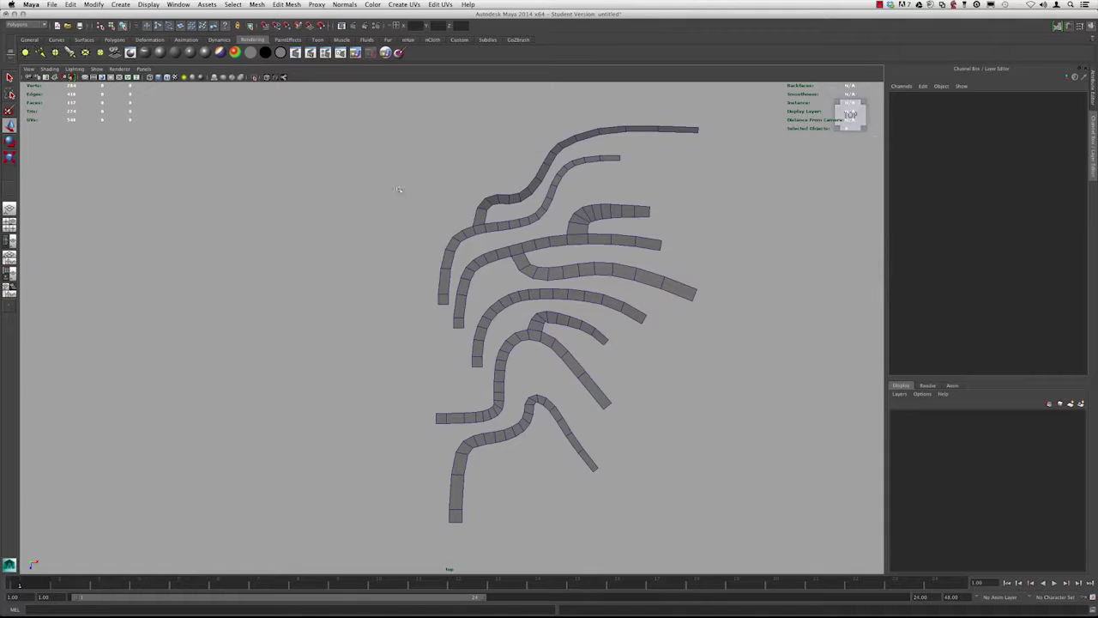
Open the Outliner and place it beside the strip geometry.
{"action": "left_click", "coordinate": [184, 4]}
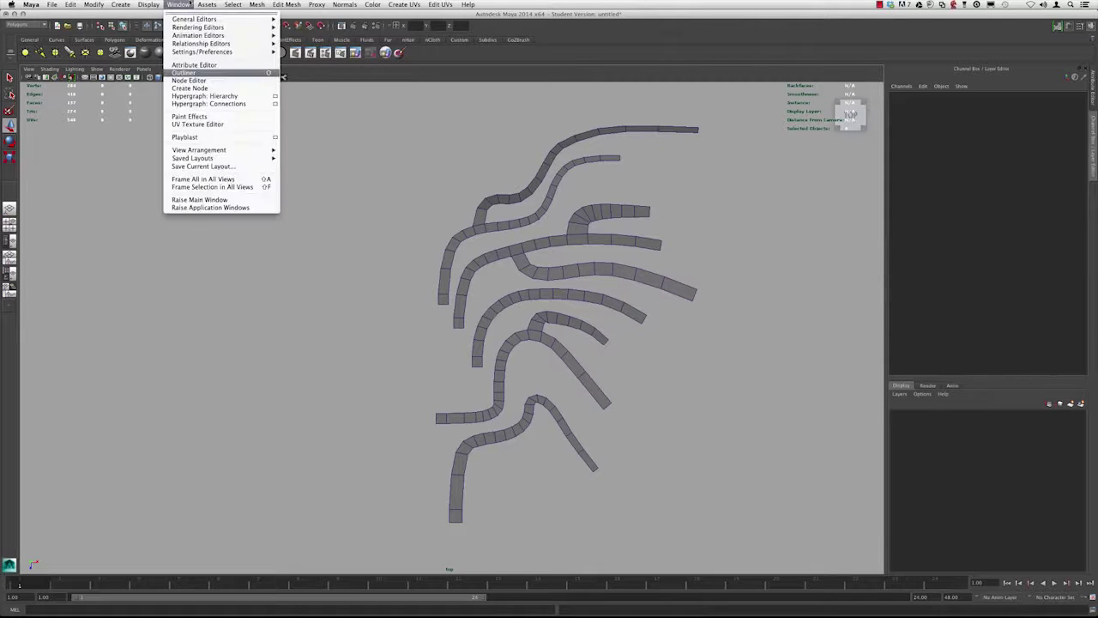
{"action": "left_click", "coordinate": [194, 73]}
{"action": "left_click_drag", "start_coordinate": [83, 121], "coordinate": [83, 97]}
{"action": "scroll", "coordinate": [252, 181], "scroll_direction": "down", "scroll_amount": 3}
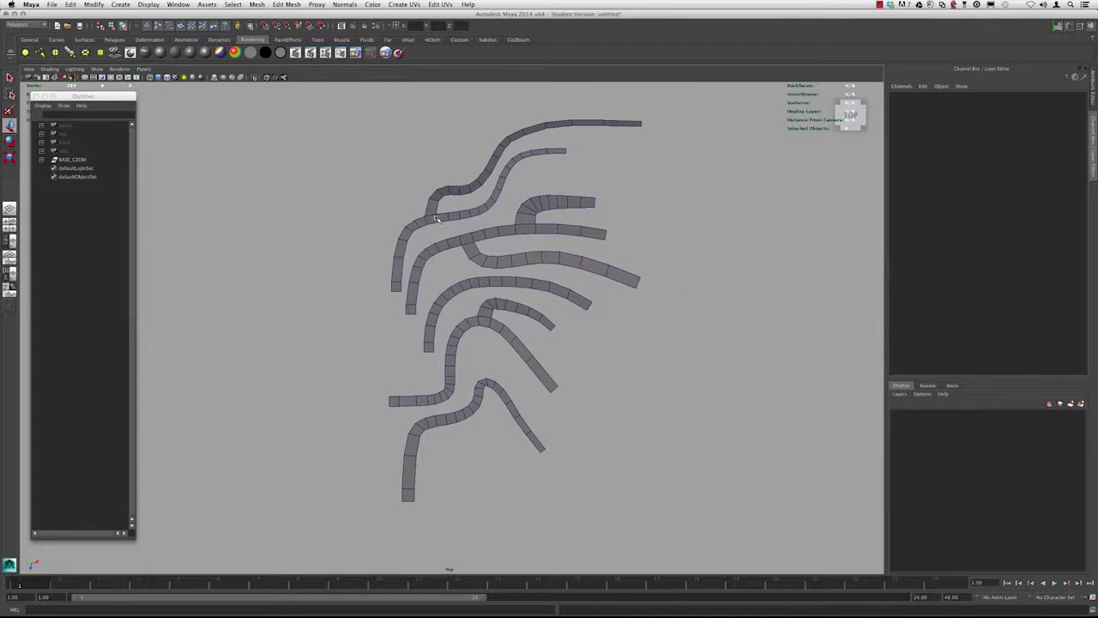
Select the strip geometry and expand the BASE_GEOM group to inspect the GEOM mesh inside it.
{"action": "left_click", "coordinate": [438, 220]}
{"action": "middle_click_drag", "start_coordinate": [368, 209], "coordinate": [374, 216], "text": "alt"}
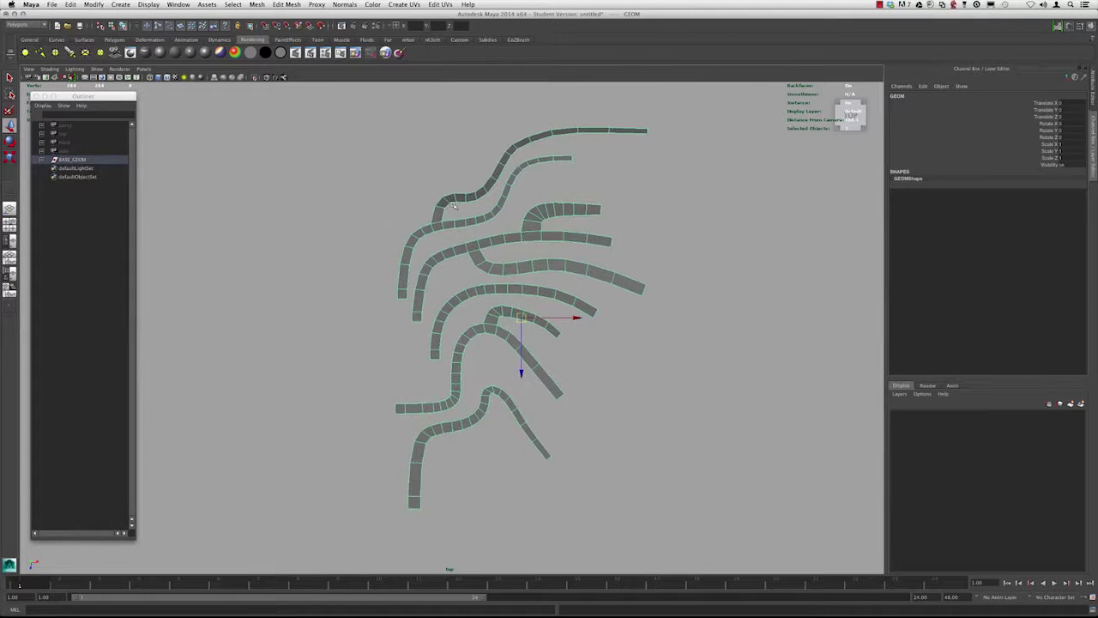
{"action": "left_click", "coordinate": [75, 161]}
{"action": "left_click", "coordinate": [42, 159]}
{"action": "left_click", "coordinate": [74, 169]}
{"action": "left_click", "coordinate": [341, 244]}
{"action": "middle_click_drag", "start_coordinate": [340, 244], "coordinate": [354, 245], "text": "alt"}
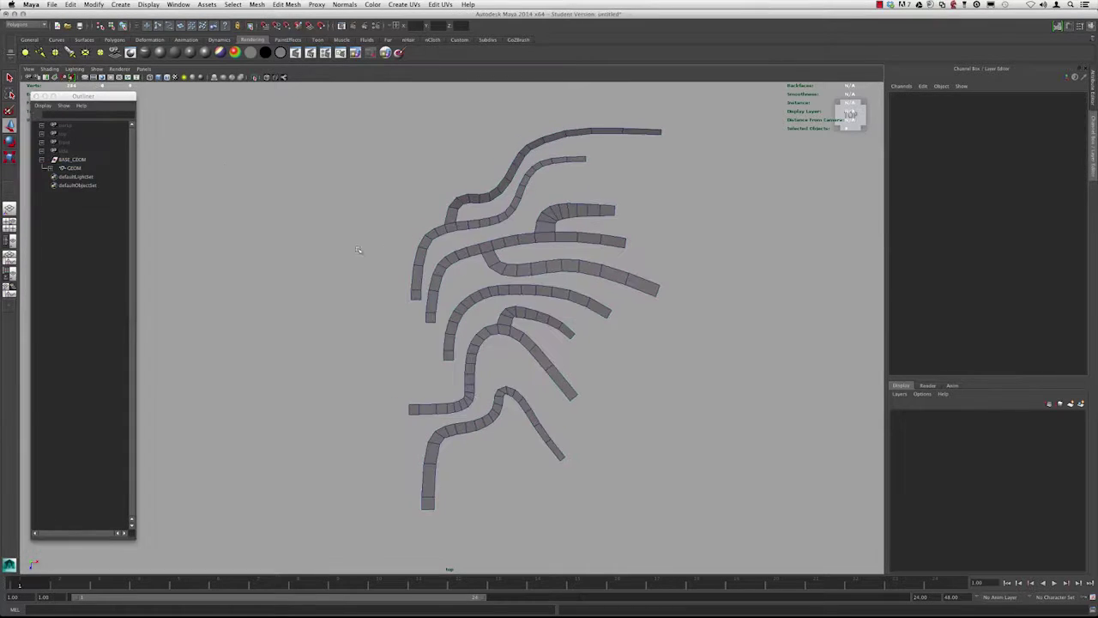
Separate the GEOM mesh into its disconnected strip pieces.
{"action": "scroll", "coordinate": [489, 237], "scroll_direction": "up", "scroll_amount": 3}
{"action": "left_click", "coordinate": [519, 223]}
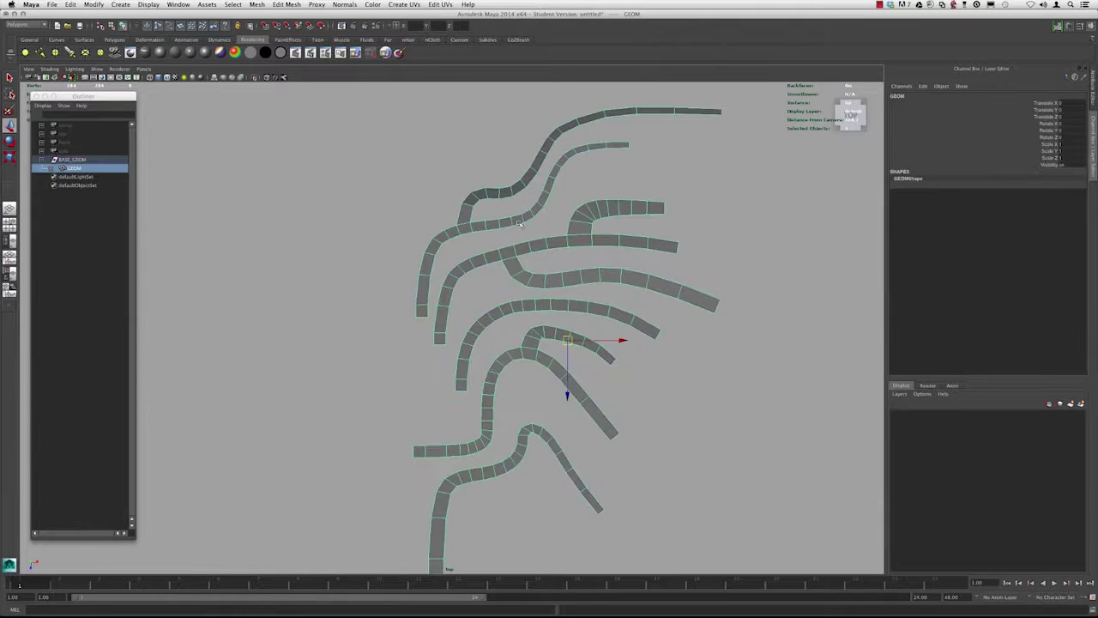
{"action": "scroll", "coordinate": [520, 221], "scroll_direction": "up", "scroll_amount": 2}
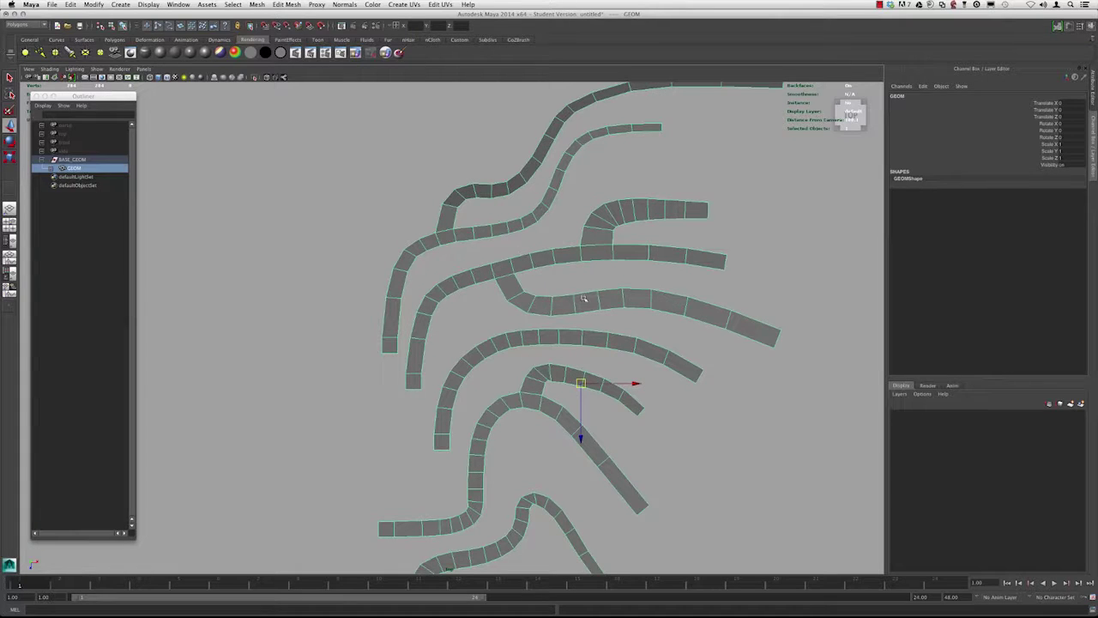
{"action": "scroll", "coordinate": [546, 215], "scroll_direction": "down", "scroll_amount": 2}
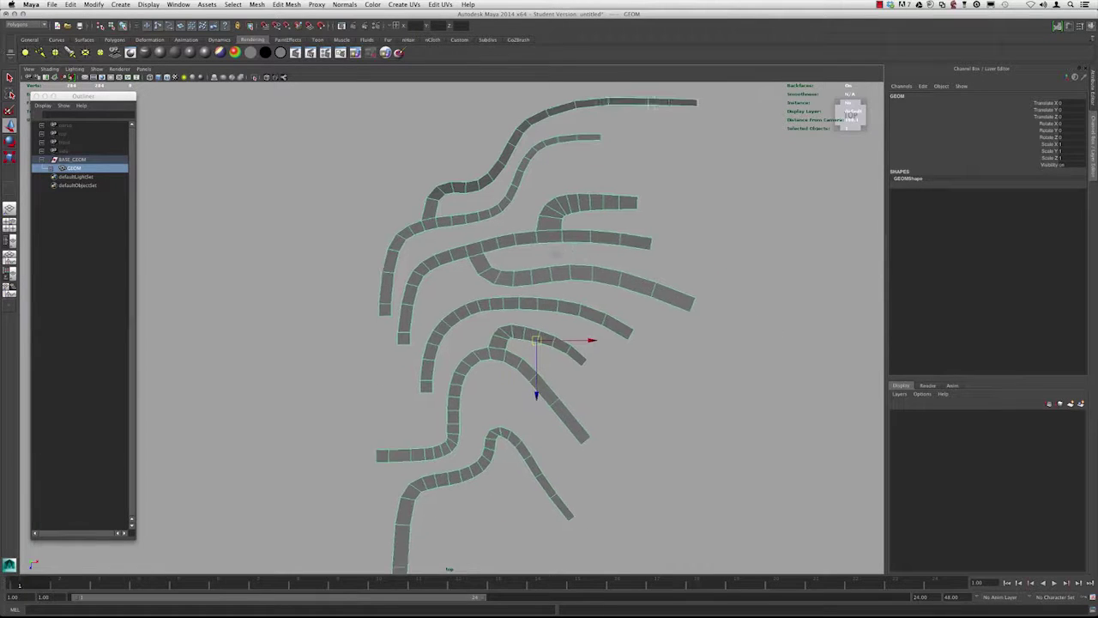
{"action": "scroll", "coordinate": [429, 218], "scroll_direction": "down", "scroll_amount": 1}
{"action": "scroll", "coordinate": [430, 218], "scroll_direction": "down", "scroll_amount": 1}
{"action": "left_click", "coordinate": [450, 204]}
{"action": "left_click", "coordinate": [463, 194]}
{"action": "left_click", "coordinate": [257, 5]}
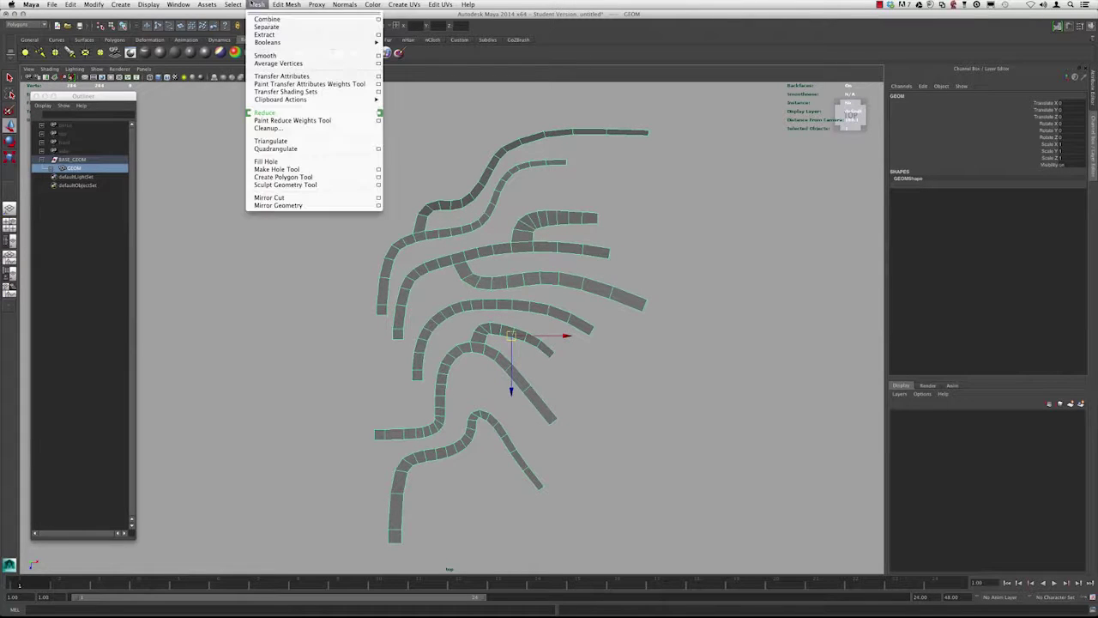
{"action": "left_click", "coordinate": [265, 28]}
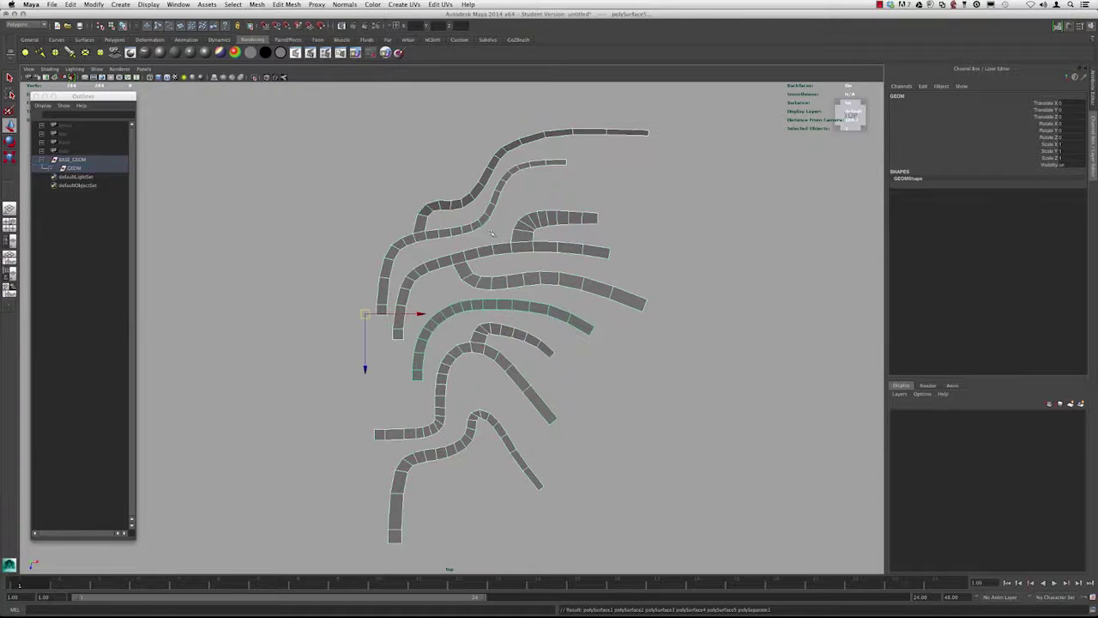
Select the separated strips one after another to examine which pieces are independent meshes.
{"action": "left_click", "coordinate": [515, 196]}
{"action": "left_click", "coordinate": [484, 227]}
{"action": "left_click", "coordinate": [492, 250]}
{"action": "left_click", "coordinate": [475, 304]}
{"action": "left_click", "coordinate": [489, 337]}
{"action": "left_click", "coordinate": [475, 423]}
{"action": "left_click", "coordinate": [486, 351]}
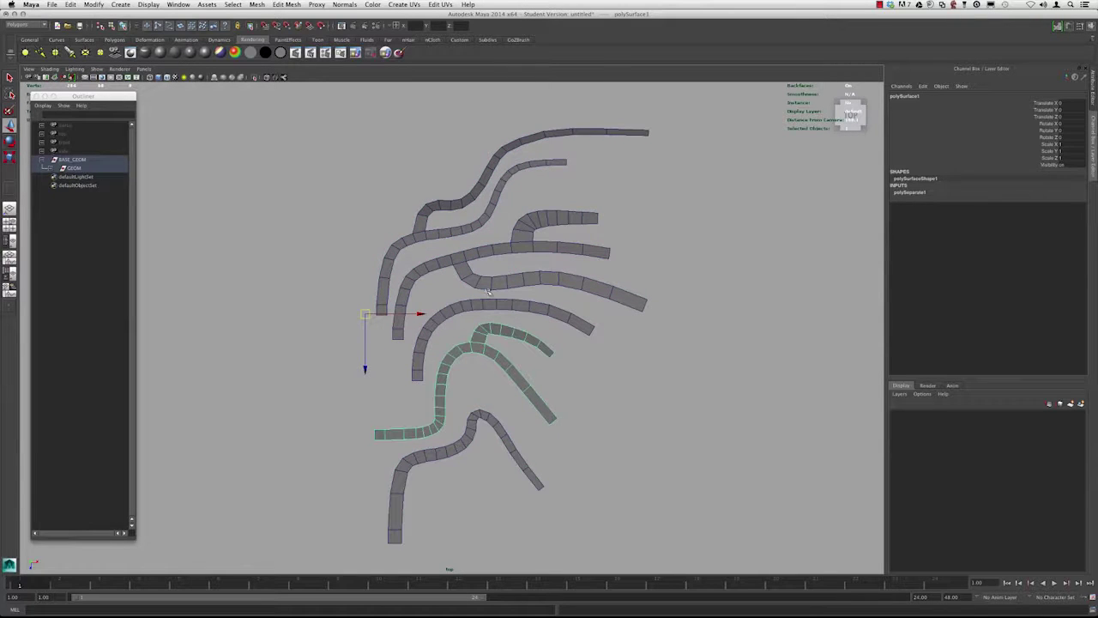
{"action": "left_click", "coordinate": [487, 302]}
{"action": "left_click", "coordinate": [486, 256]}
Undo the strip selections and the separation of the GEOM mesh.
{"action": "key", "text": "ctrl+z"}
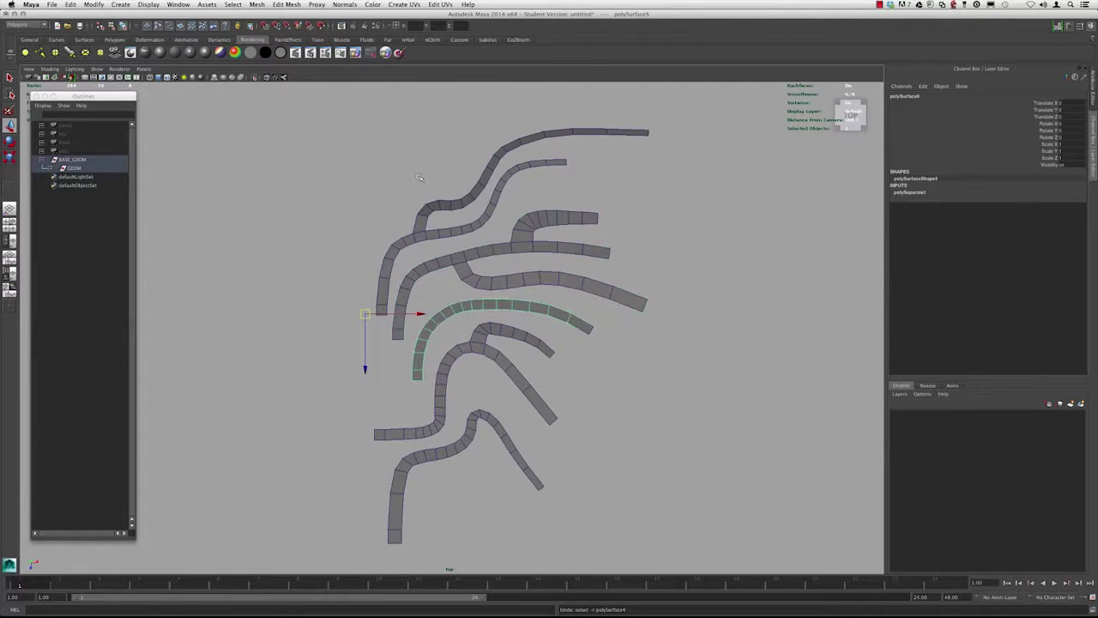
{"action": "key", "text": "ctrl+z"}
{"action": "key", "text": "ctrl+z"}
{"action": "key", "text": "shift+z"}
{"action": "key", "text": "shift+z"}
{"action": "key", "text": "shift+z"}
{"action": "key", "text": "ctrl+z"}
{"action": "key", "text": "ctrl+z"}
{"action": "key", "text": "ctrl+z"}
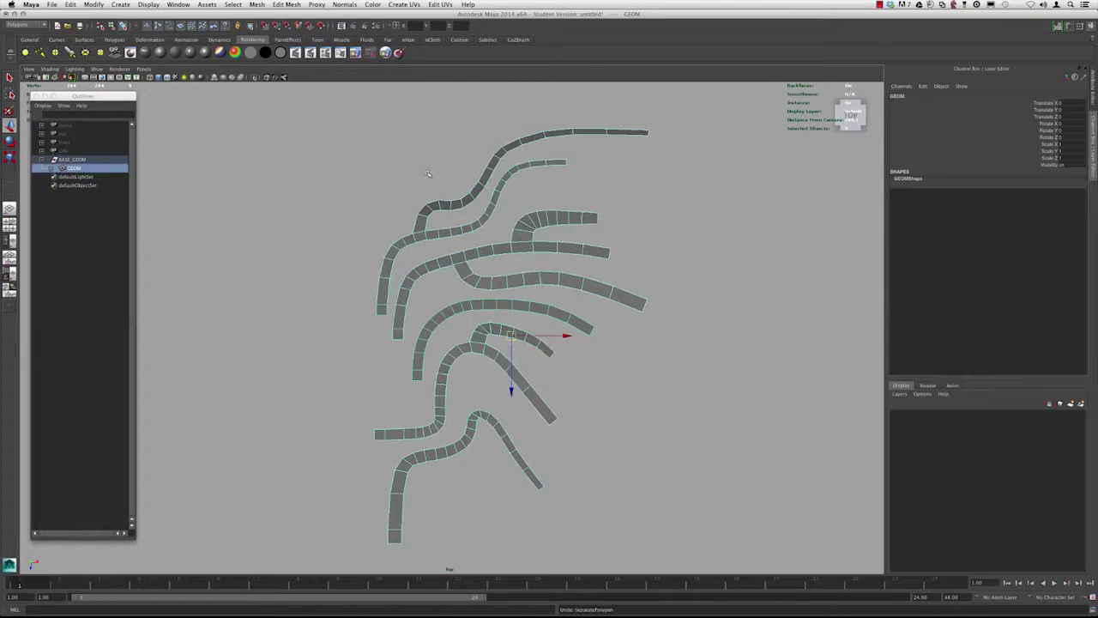
Examine the layout of the strips and the gaps between them up close.
{"action": "left_click", "coordinate": [428, 175]}
{"action": "right_click_drag", "start_coordinate": [384, 295], "coordinate": [469, 289], "text": "alt"}
{"action": "middle_click_drag", "start_coordinate": [468, 289], "coordinate": [486, 336], "text": "alt"}
{"action": "right_click_drag", "start_coordinate": [486, 336], "coordinate": [498, 334], "text": "alt"}
{"action": "middle_click_drag", "start_coordinate": [494, 212], "coordinate": [484, 255], "text": "alt"}
{"action": "right_click_drag", "start_coordinate": [483, 255], "coordinate": [495, 255], "text": "alt"}
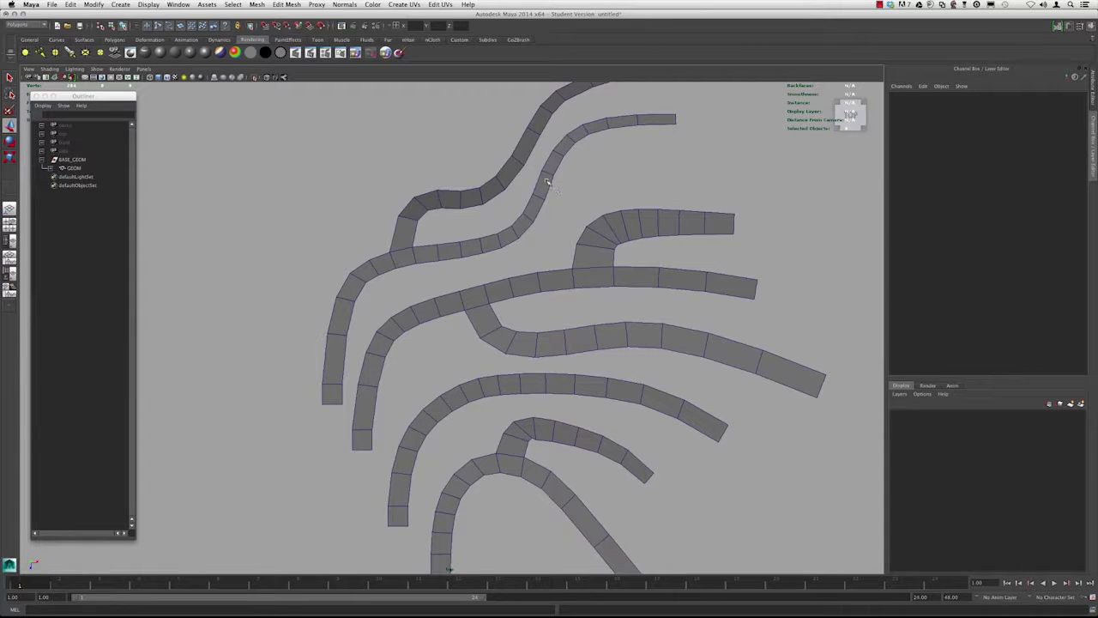
{"action": "right_click_drag", "start_coordinate": [679, 237], "coordinate": [548, 218], "text": "alt"}
{"action": "middle_click_drag", "start_coordinate": [563, 299], "coordinate": [533, 235], "text": "alt"}
{"action": "right_click_drag", "start_coordinate": [532, 235], "coordinate": [481, 225], "text": "alt"}
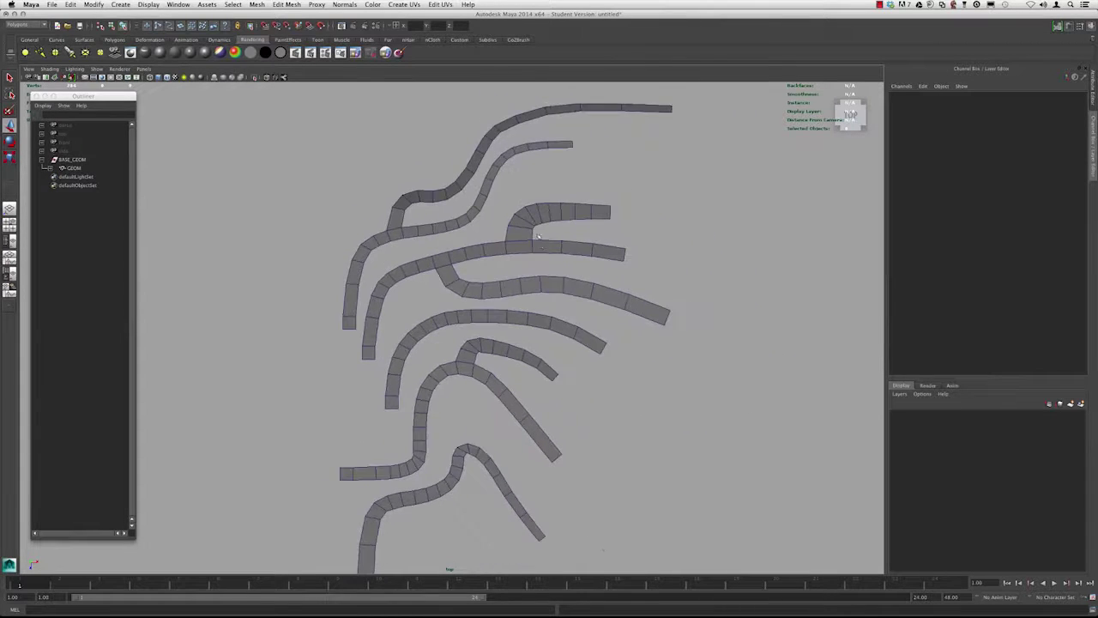
Select the GEOM mesh and separate it into individual strip objects.
{"action": "left_click", "coordinate": [448, 196]}
{"action": "scroll", "coordinate": [408, 161], "scroll_direction": "down", "scroll_amount": 2}
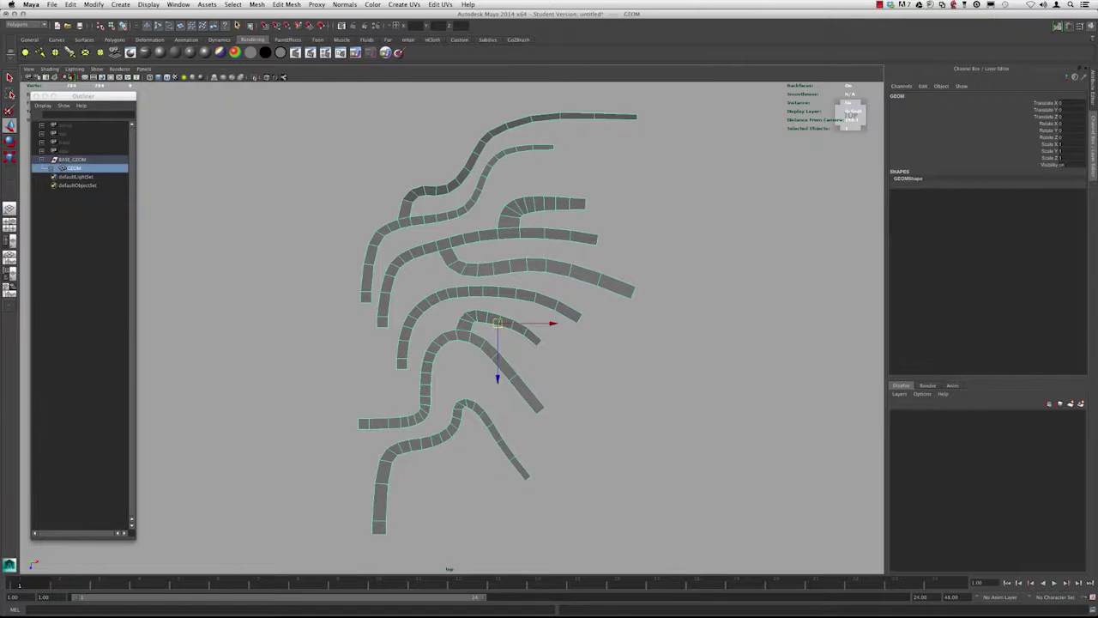
{"action": "left_click", "coordinate": [257, 4]}
{"action": "left_click", "coordinate": [266, 27]}
{"action": "left_click", "coordinate": [451, 263]}
{"action": "left_click", "coordinate": [547, 189]}
{"action": "left_click", "coordinate": [463, 294]}
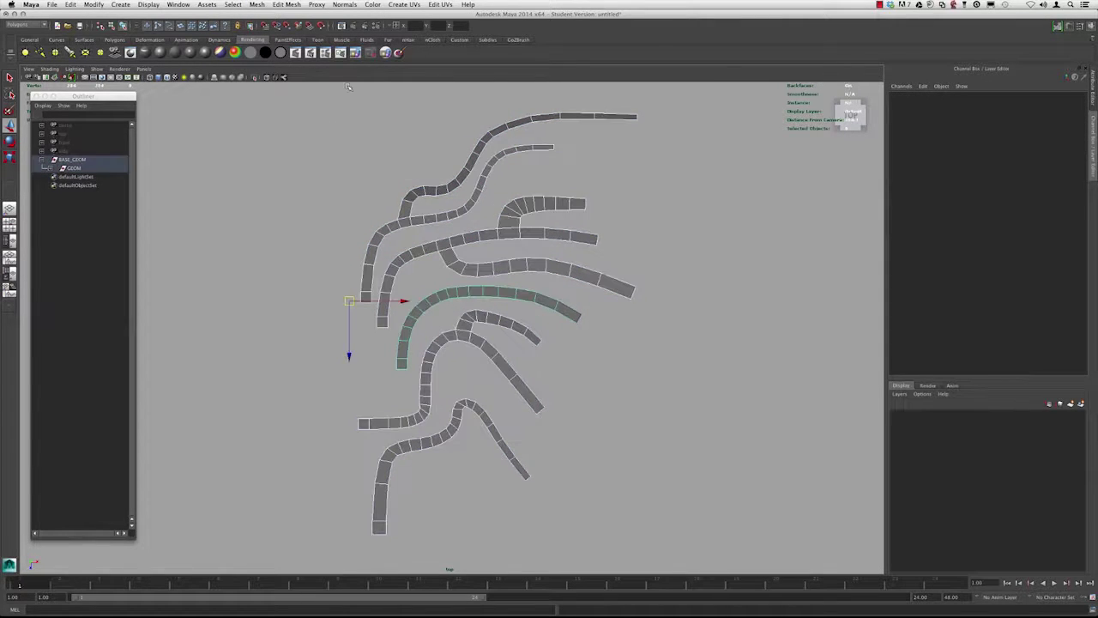
Combine all separated strips into a single mesh and clear the selection.
{"action": "left_click", "coordinate": [258, 5]}
{"action": "left_click", "coordinate": [273, 20]}
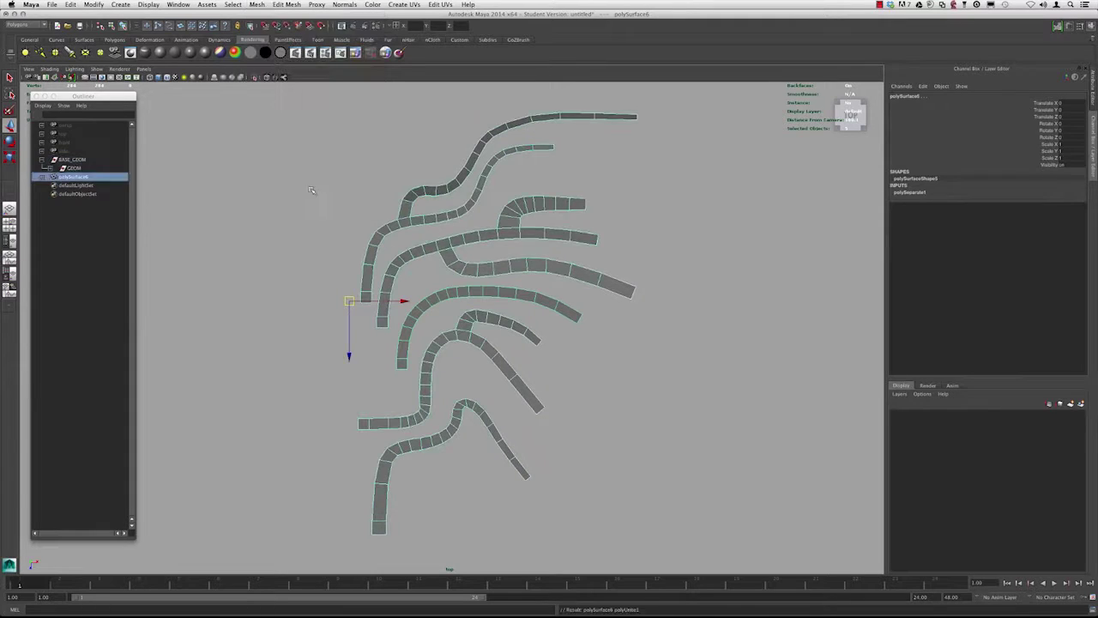
{"action": "left_click", "coordinate": [321, 192]}
{"action": "scroll", "coordinate": [393, 249], "scroll_direction": "up", "scroll_amount": 1}
{"action": "middle_click_drag", "start_coordinate": [393, 248], "coordinate": [403, 299], "text": "alt"}
Delete the construction history of the combined strip mesh.
{"action": "left_click", "coordinate": [428, 247]}
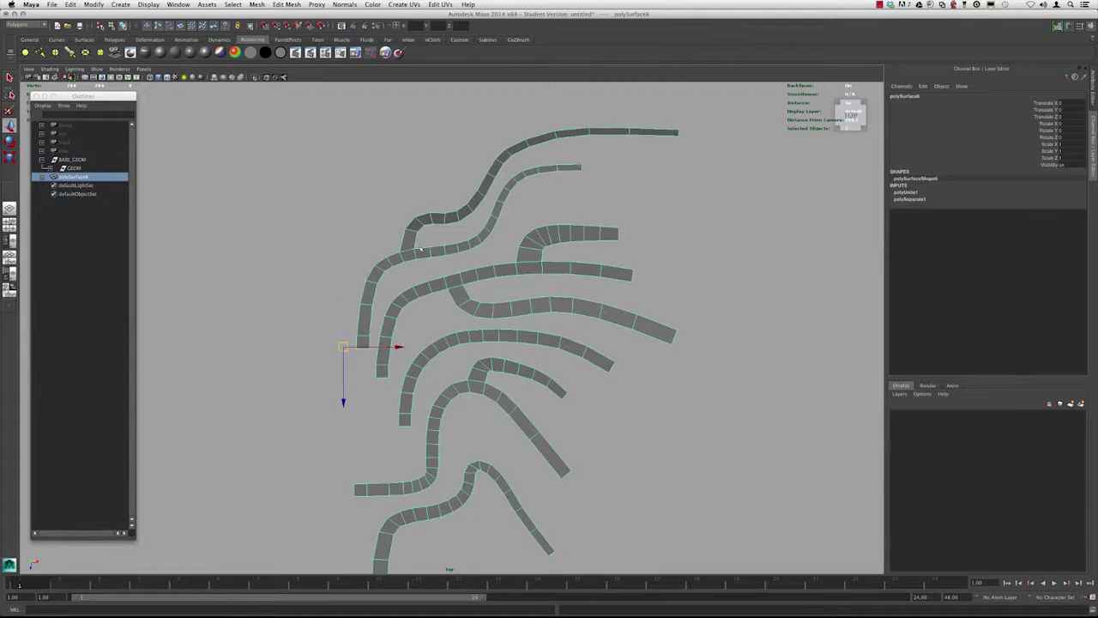
{"action": "left_click", "coordinate": [70, 4]}
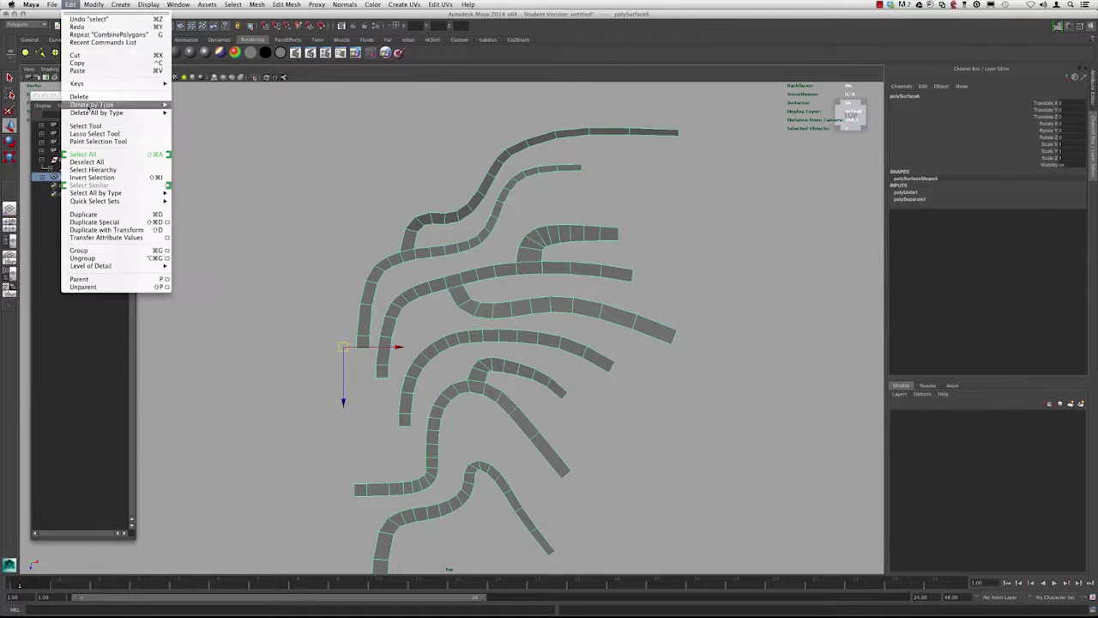
{"action": "mouse_move", "coordinate": [100, 107]}
{"action": "left_click", "coordinate": [181, 109]}
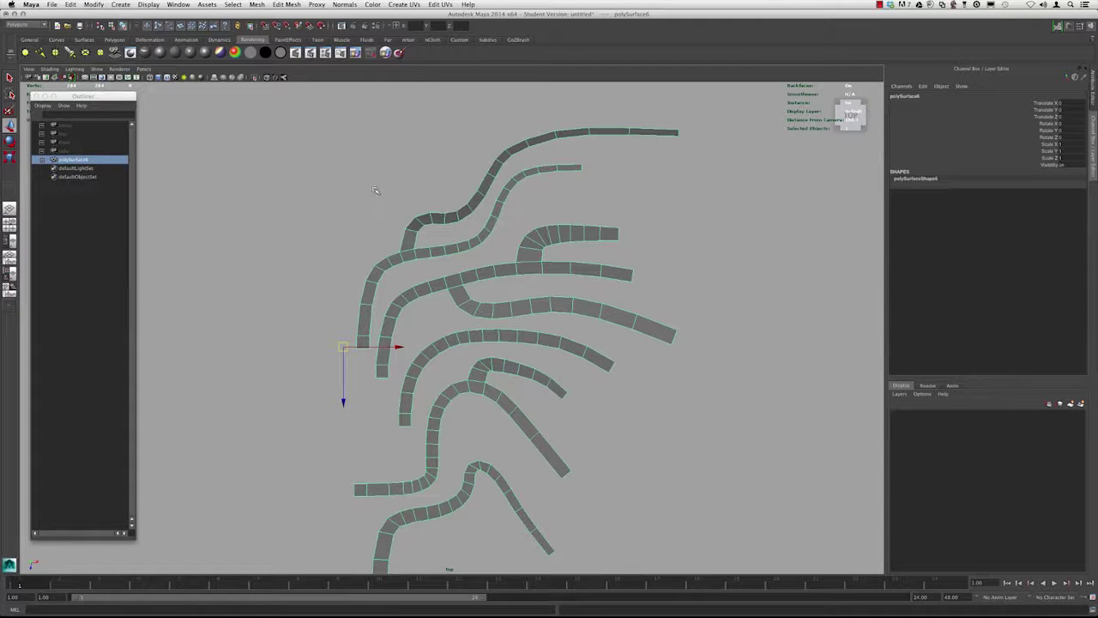
{"action": "left_click", "coordinate": [370, 189]}
{"action": "key", "text": "a"}
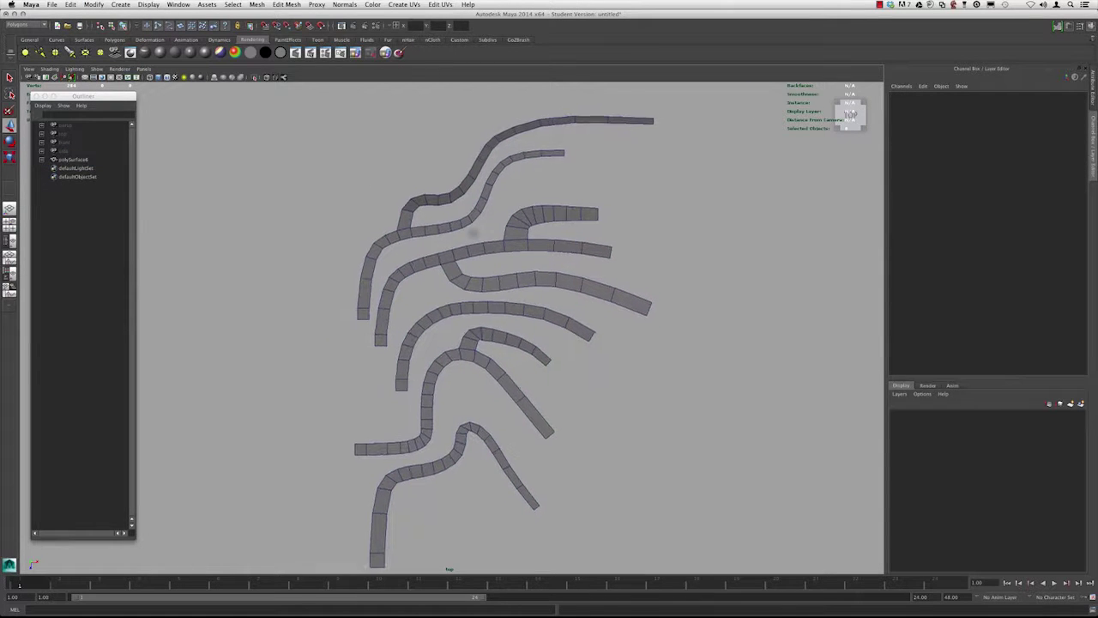
Bridge the gap between the two uppermost strips with one quad using the Append to Polygon Tool.
{"action": "scroll", "coordinate": [519, 296], "scroll_direction": "up", "scroll_amount": 5}
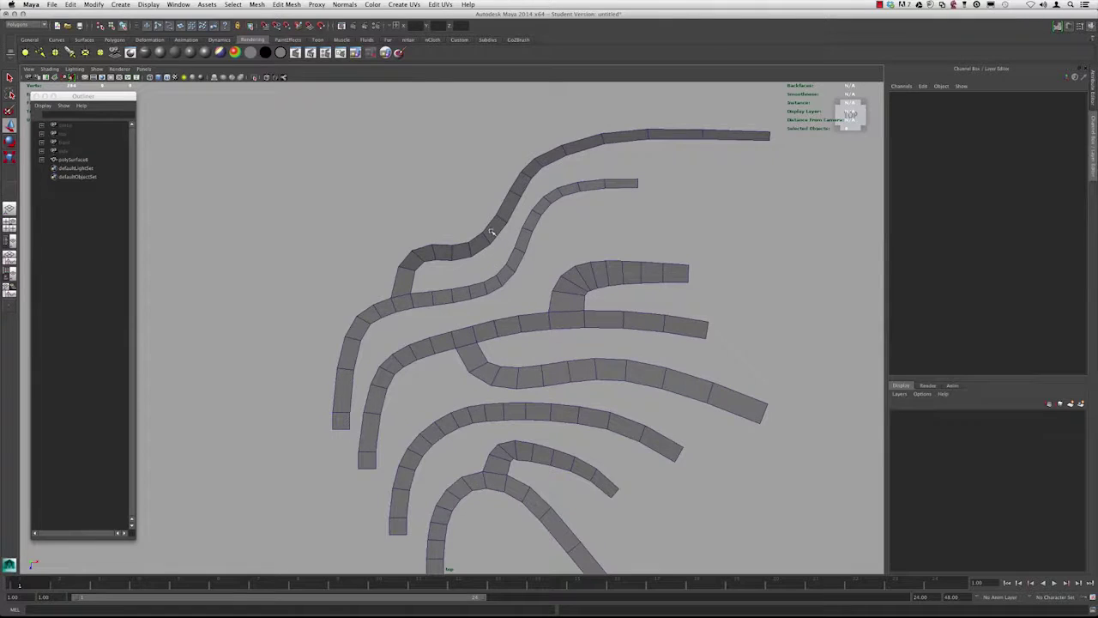
{"action": "middle_click_drag", "start_coordinate": [491, 233], "coordinate": [497, 266], "text": "alt"}
{"action": "left_click", "coordinate": [497, 266]}
{"action": "right_click_drag", "start_coordinate": [428, 211], "coordinate": [510, 253], "text": "alt"}
{"action": "middle_click_drag", "start_coordinate": [510, 254], "coordinate": [477, 285], "text": "alt"}
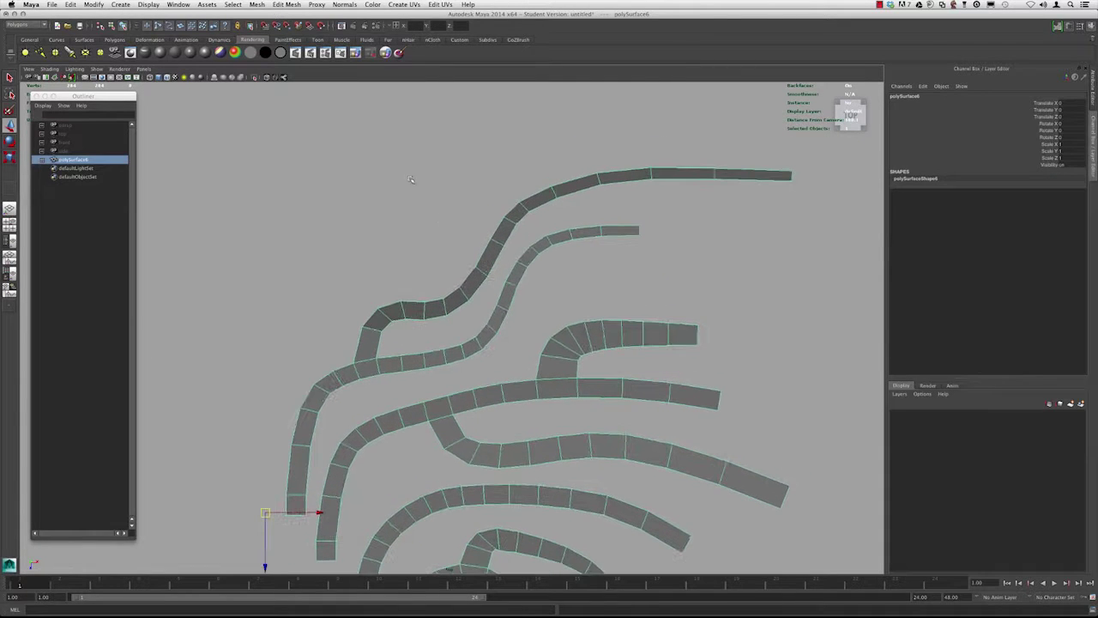
{"action": "left_click", "coordinate": [283, 4]}
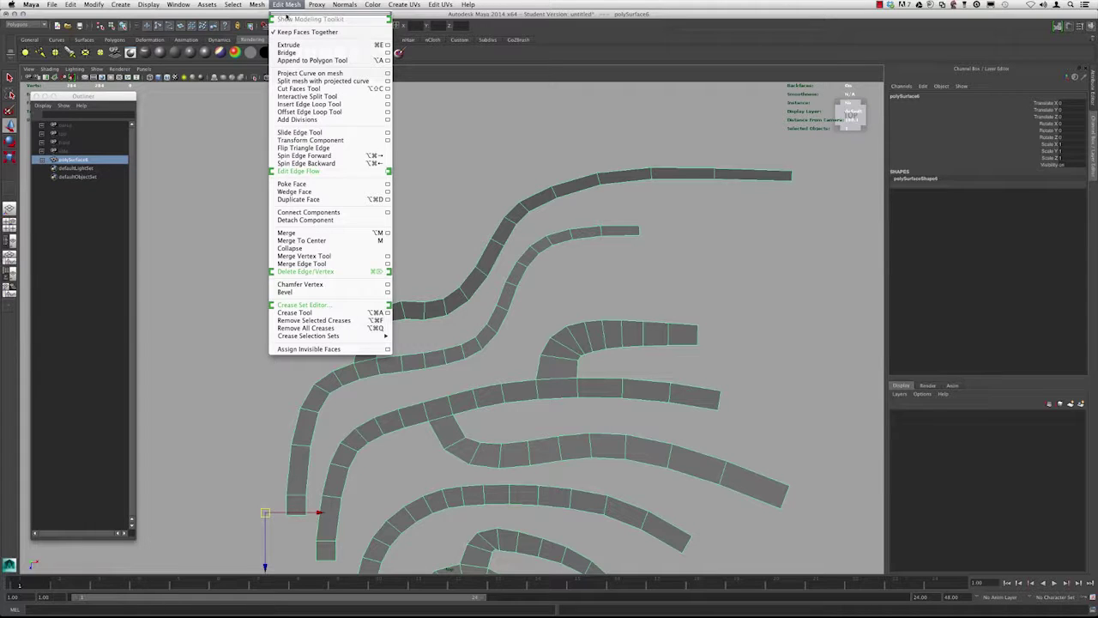
{"action": "left_click", "coordinate": [310, 62]}
{"action": "scroll", "coordinate": [593, 282], "scroll_direction": "up", "scroll_amount": 4}
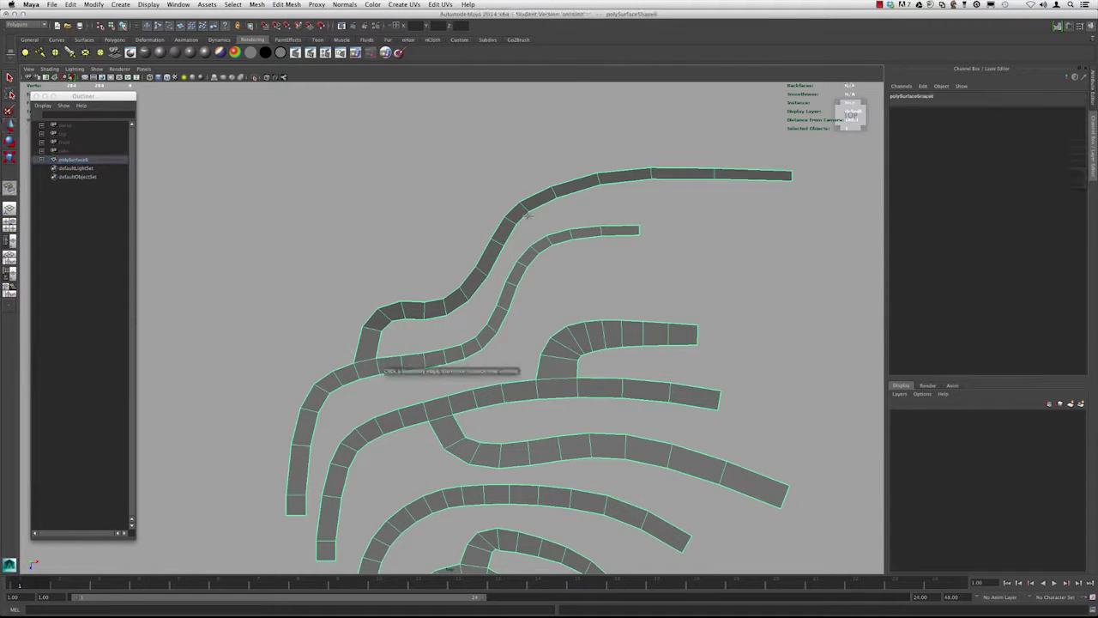
{"action": "left_click", "coordinate": [531, 262]}
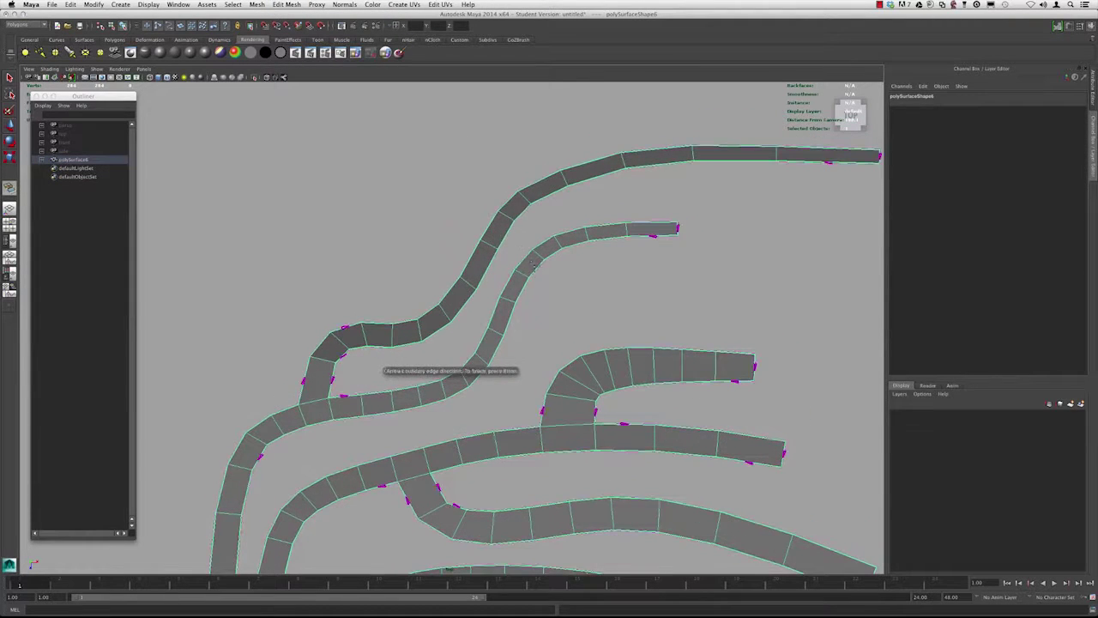
{"action": "left_click", "coordinate": [526, 254]}
{"action": "key", "text": "Return"}
{"action": "scroll", "coordinate": [582, 248], "scroll_direction": "down", "scroll_amount": 3}
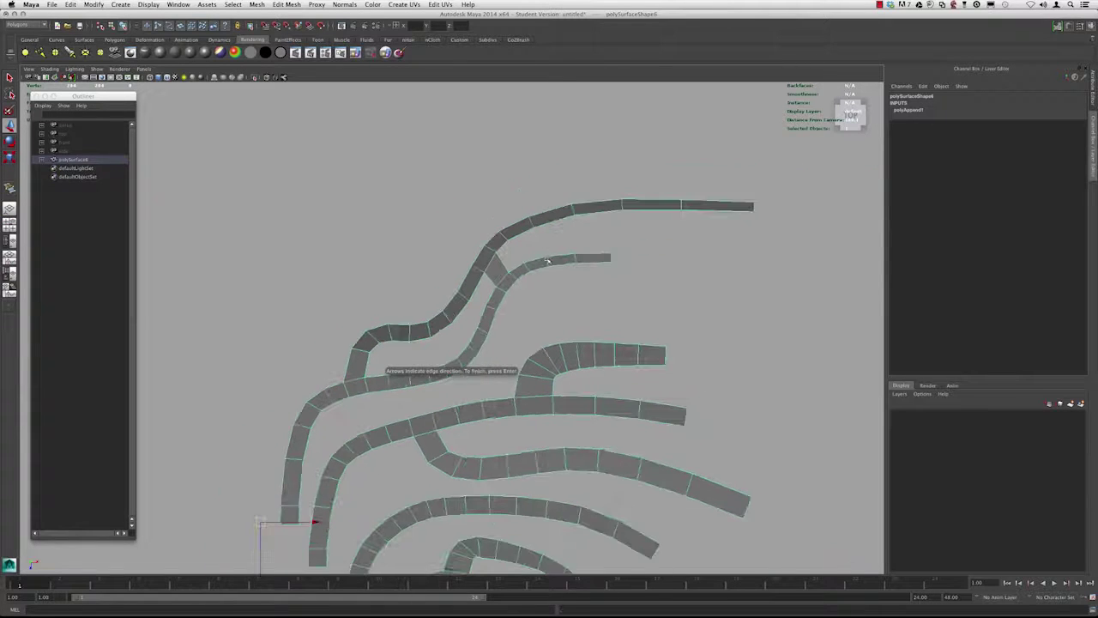
Append a quad between the two lowest strips, joining facing border edges near their starting bends.
{"action": "scroll", "coordinate": [579, 240], "scroll_direction": "up", "scroll_amount": 4}
{"action": "middle_click_drag", "start_coordinate": [560, 216], "coordinate": [492, 238], "text": "alt"}
{"action": "key", "text": "g"}
{"action": "middle_click_drag", "start_coordinate": [447, 310], "coordinate": [507, 164], "text": "alt"}
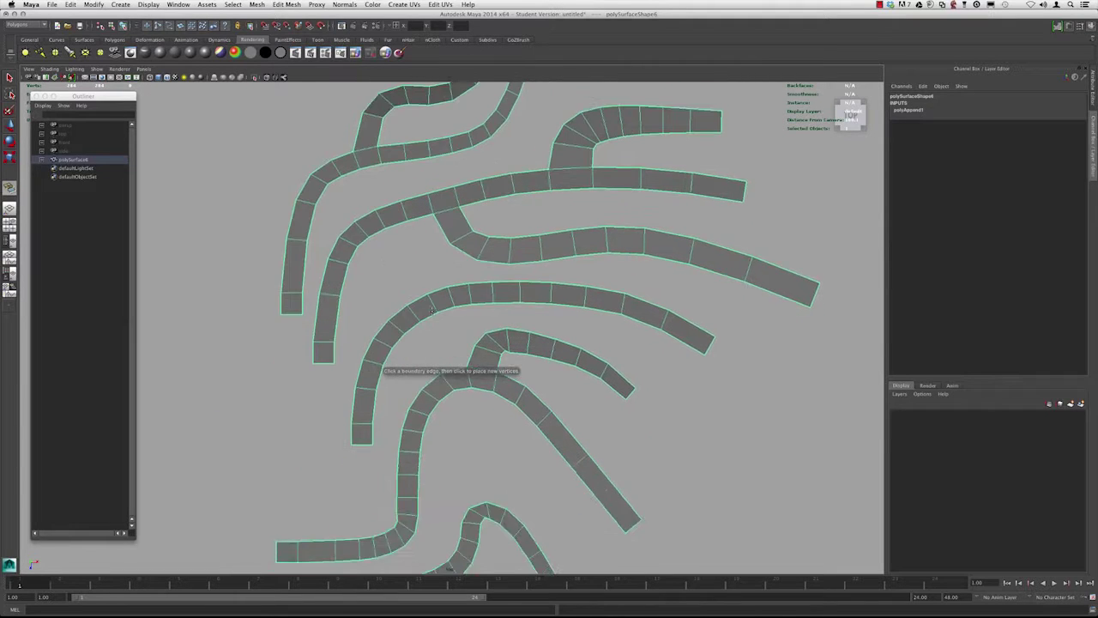
{"action": "middle_click_drag", "start_coordinate": [401, 337], "coordinate": [473, 245], "text": "alt"}
{"action": "scroll", "coordinate": [474, 244], "scroll_direction": "down", "scroll_amount": 1}
{"action": "scroll", "coordinate": [471, 245], "scroll_direction": "down", "scroll_amount": 2}
{"action": "middle_click_drag", "start_coordinate": [447, 296], "coordinate": [453, 231], "text": "alt"}
{"action": "right_click_drag", "start_coordinate": [425, 301], "coordinate": [441, 323], "text": "alt"}
{"action": "middle_click_drag", "start_coordinate": [416, 371], "coordinate": [446, 334], "text": "alt"}
{"action": "right_click_drag", "start_coordinate": [446, 333], "coordinate": [481, 374], "text": "alt"}
{"action": "key", "text": "g"}
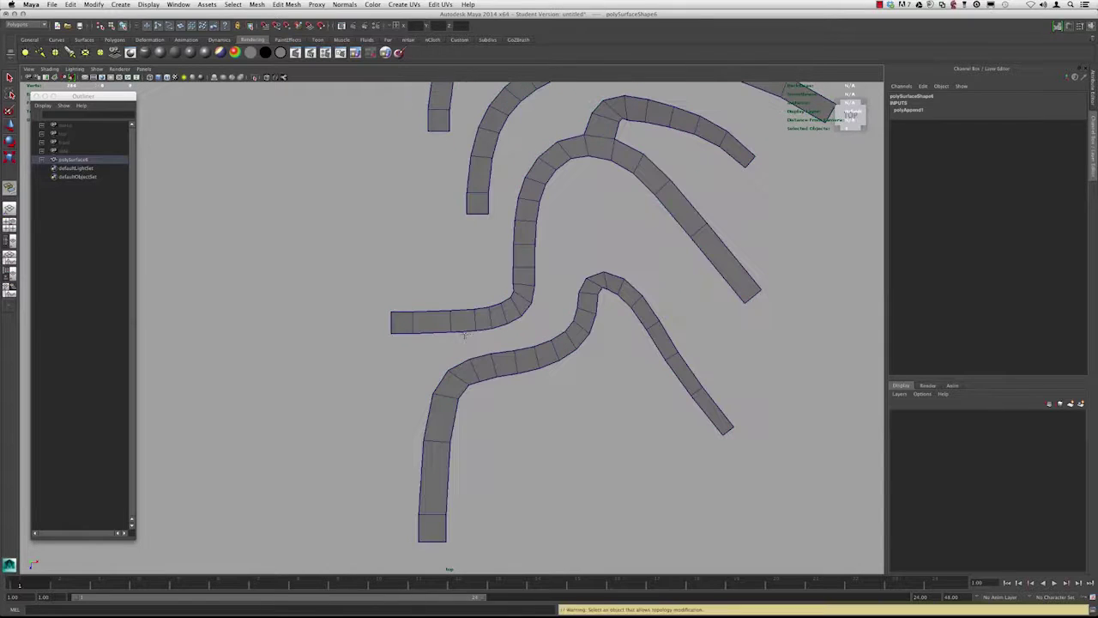
{"action": "left_click", "coordinate": [465, 332]}
{"action": "left_click", "coordinate": [466, 332]}
{"action": "left_click", "coordinate": [483, 353]}
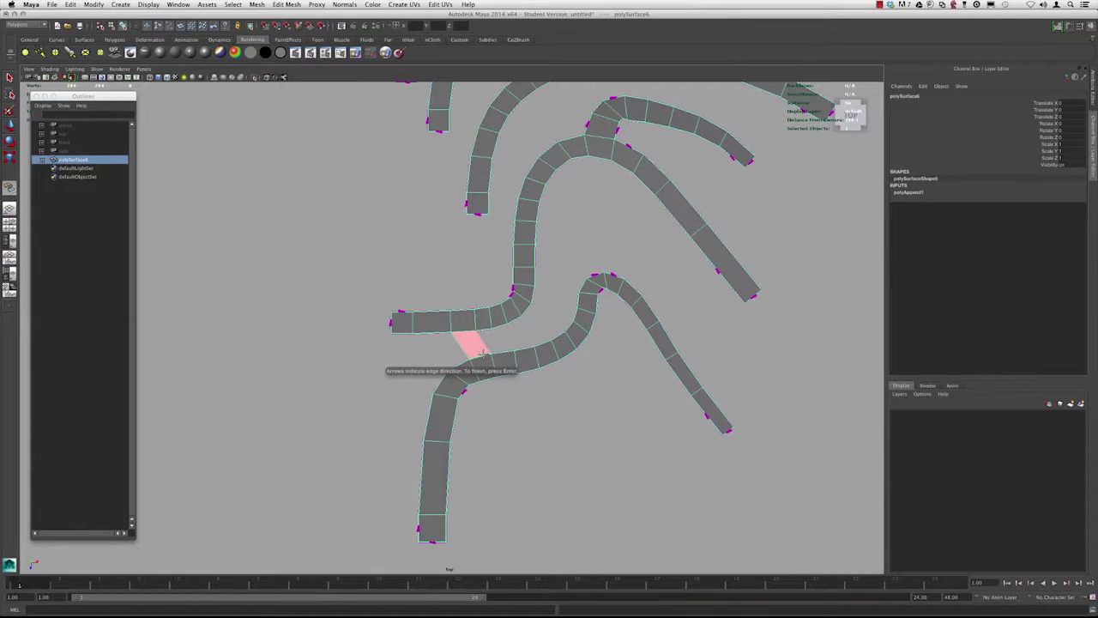
{"action": "key", "text": "Return"}
Append a second quad between the two lowest strips, farther along where the upper one turns upward.
{"action": "middle_click_drag", "start_coordinate": [519, 323], "coordinate": [481, 322], "text": "alt"}
{"action": "key", "text": "g"}
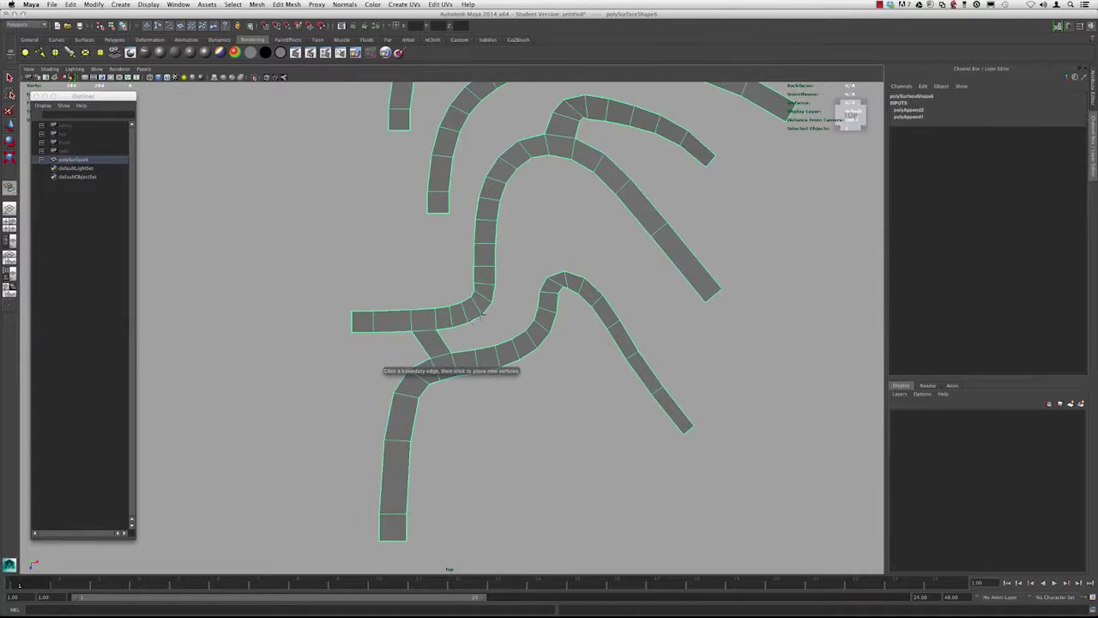
{"action": "left_click", "coordinate": [485, 306]}
{"action": "left_click", "coordinate": [508, 331]}
{"action": "key", "text": "Return"}
Bridge the inner arch strip to the wider arch strip above it with a quad near their starting bends.
{"action": "middle_click_drag", "start_coordinate": [500, 296], "coordinate": [500, 334], "text": "alt"}
{"action": "right_click_drag", "start_coordinate": [509, 312], "coordinate": [559, 301], "text": "alt"}
{"action": "middle_click_drag", "start_coordinate": [559, 301], "coordinate": [581, 361], "text": "alt"}
{"action": "key", "text": "g"}
{"action": "left_click", "coordinate": [476, 238]}
{"action": "left_click", "coordinate": [517, 247]}
{"action": "key", "text": "Return"}
Append a quad joining the short branch strip's upper bend to the underside of the wide arch strip.
{"action": "middle_click_drag", "start_coordinate": [522, 214], "coordinate": [505, 278], "text": "alt"}
{"action": "right_click_drag", "start_coordinate": [505, 278], "coordinate": [505, 255], "text": "alt"}
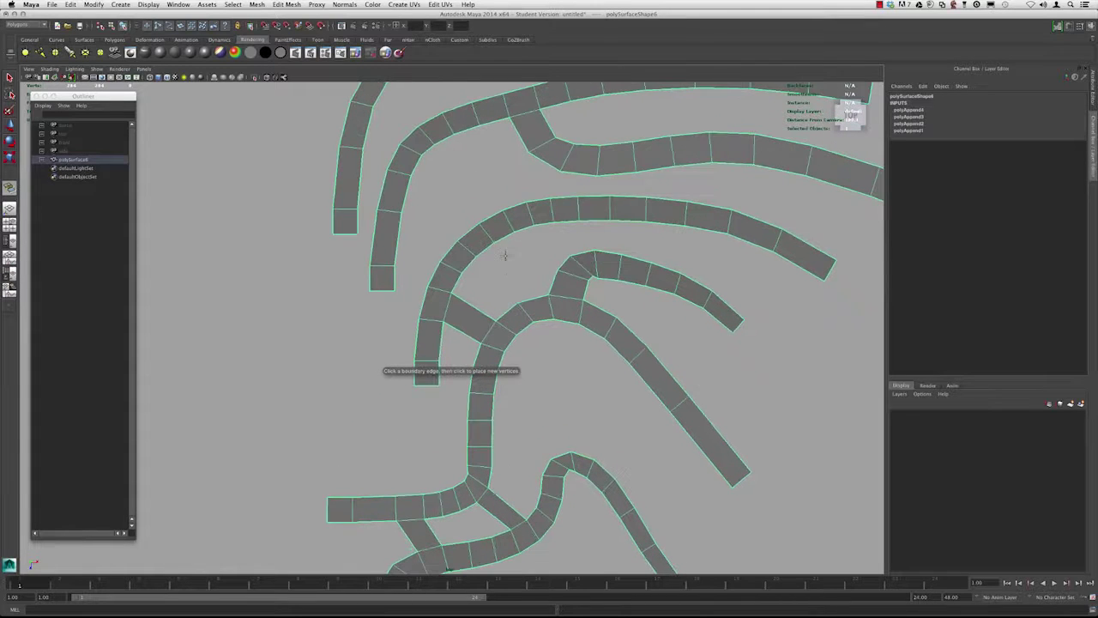
{"action": "middle_click_drag", "start_coordinate": [537, 249], "coordinate": [578, 348], "text": "alt"}
{"action": "left_click", "coordinate": [599, 246]}
{"action": "left_click", "coordinate": [607, 280]}
{"action": "key", "text": "Return"}
Append a quad between the wavy strip's starting bend and the top of the wide arch strip below it.
{"action": "middle_click_drag", "start_coordinate": [557, 277], "coordinate": [610, 291], "text": "alt"}
{"action": "right_click_drag", "start_coordinate": [610, 290], "coordinate": [645, 315], "text": "alt"}
{"action": "middle_click_drag", "start_coordinate": [645, 315], "coordinate": [611, 272], "text": "alt"}
{"action": "left_click", "coordinate": [556, 289]}
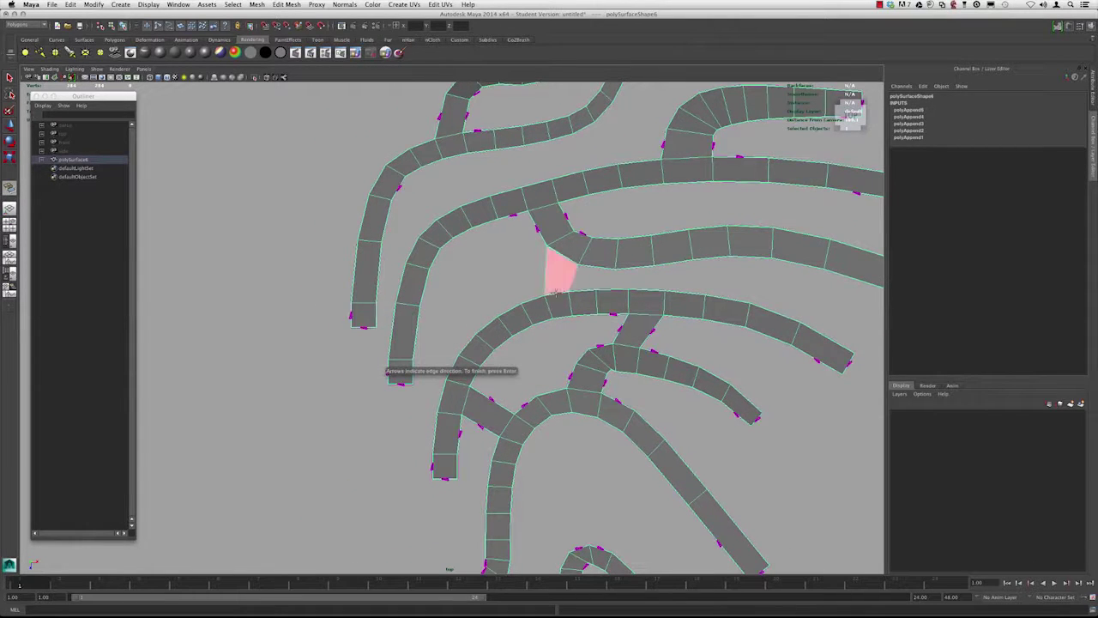
{"action": "key", "text": "Return"}
Append another quad between the wavy strip and the wide arch strip, farther toward their free ends.
{"action": "right_click_drag", "start_coordinate": [555, 293], "coordinate": [536, 286], "text": "alt"}
{"action": "middle_click_drag", "start_coordinate": [581, 277], "coordinate": [536, 265], "text": "alt"}
{"action": "right_click_drag", "start_coordinate": [536, 265], "coordinate": [563, 283], "text": "alt"}
{"action": "left_click", "coordinate": [658, 242]}
{"action": "left_click", "coordinate": [658, 243]}
{"action": "key", "text": "Return"}
Bridge the S-curved strip's bend to the long strip below it with an appended quad.
{"action": "right_click_drag", "start_coordinate": [666, 282], "coordinate": [614, 260], "text": "alt"}
{"action": "middle_click_drag", "start_coordinate": [477, 256], "coordinate": [467, 327], "text": "alt"}
{"action": "right_click_drag", "start_coordinate": [466, 327], "coordinate": [526, 279], "text": "alt"}
{"action": "middle_click_drag", "start_coordinate": [526, 279], "coordinate": [550, 318], "text": "alt"}
{"action": "right_click_drag", "start_coordinate": [495, 314], "coordinate": [514, 300], "text": "alt"}
{"action": "middle_click_drag", "start_coordinate": [515, 297], "coordinate": [514, 261], "text": "alt"}
{"action": "key", "text": "y"}
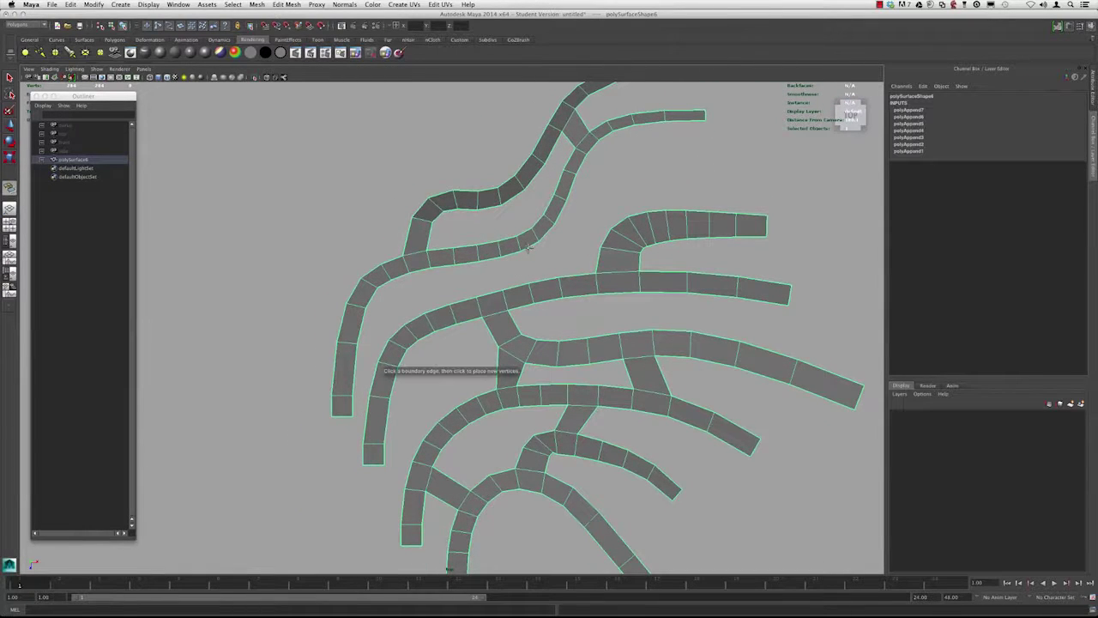
{"action": "right_click_drag", "start_coordinate": [551, 277], "coordinate": [497, 304], "text": "alt"}
{"action": "key", "text": "Return"}
{"action": "middle_click_drag", "start_coordinate": [502, 300], "coordinate": [551, 231], "text": "alt"}
{"action": "mouse_move", "coordinate": [551, 232]}
{"action": "right_mouse_down", "text": "alt"}
{"action": "mouse_move", "coordinate": [649, 301]}
{"action": "mouse_move", "coordinate": [549, 248]}
{"action": "right_mouse_up", "text": "alt"}
{"action": "middle_click_drag", "start_coordinate": [495, 221], "coordinate": [431, 251], "text": "alt"}
{"action": "left_click", "coordinate": [483, 190]}
{"action": "left_click", "coordinate": [492, 245]}
{"action": "mouse_move", "coordinate": [492, 275]}
{"action": "right_mouse_down", "text": "alt"}
{"action": "mouse_move", "coordinate": [518, 283]}
{"action": "mouse_move", "coordinate": [496, 270]}
{"action": "right_mouse_up", "text": "alt"}
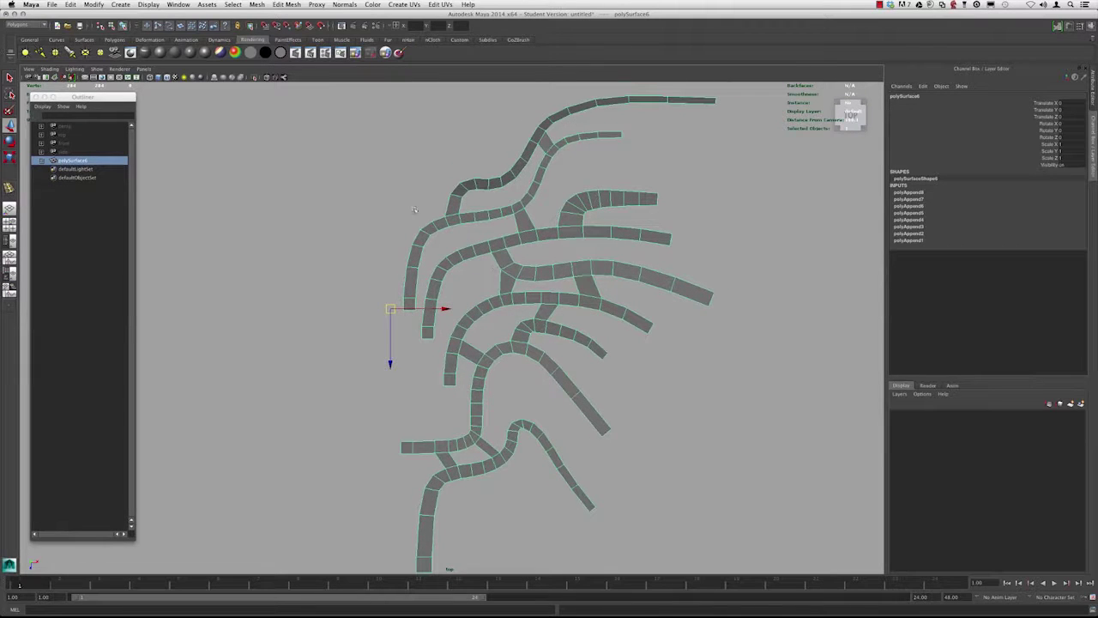
Delete all construction history in the scene.
{"action": "left_click", "coordinate": [70, 5]}
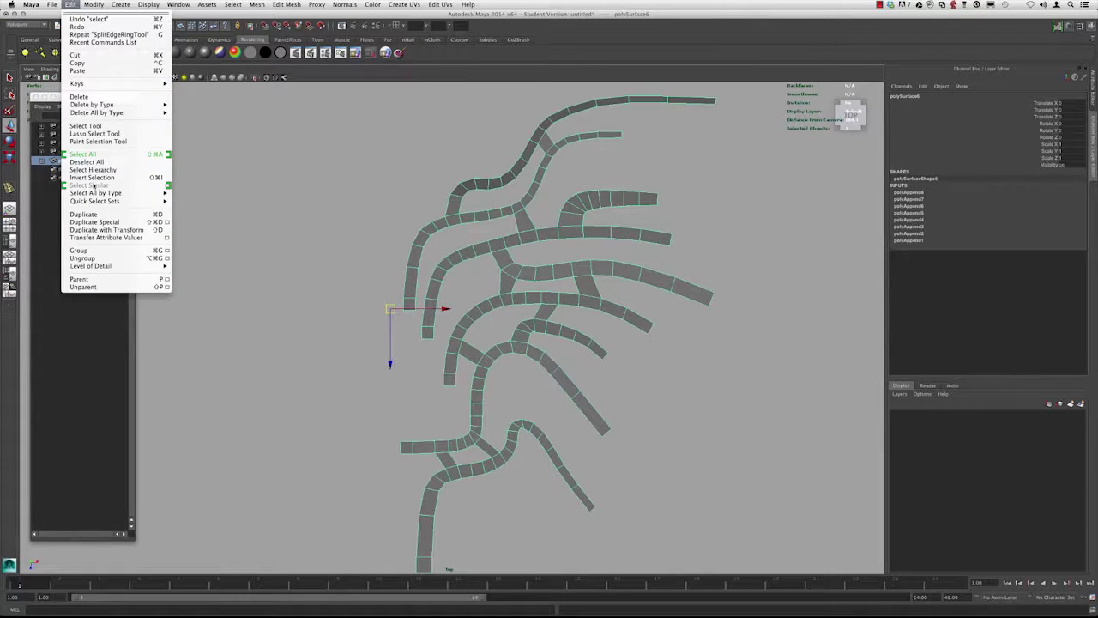
{"action": "mouse_move", "coordinate": [100, 115]}
{"action": "left_click", "coordinate": [195, 112]}
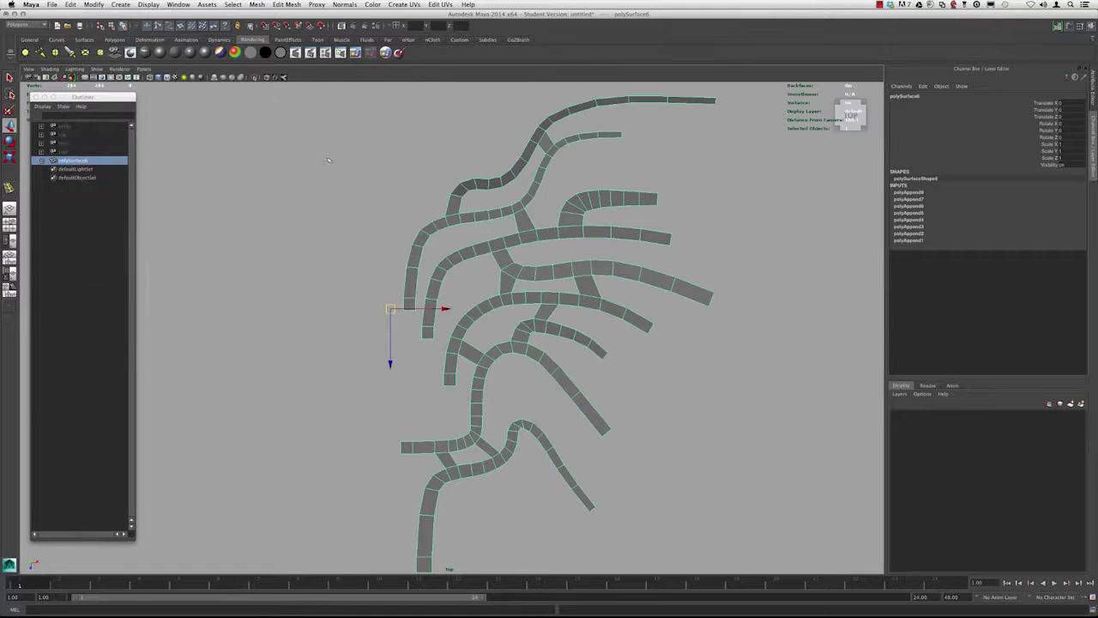
Insert an edge loop lengthwise along the long second-level strip, close to its upper border, using the Insert Edge Loop Tool.
{"action": "scroll", "coordinate": [388, 219], "scroll_direction": "down", "scroll_amount": 3}
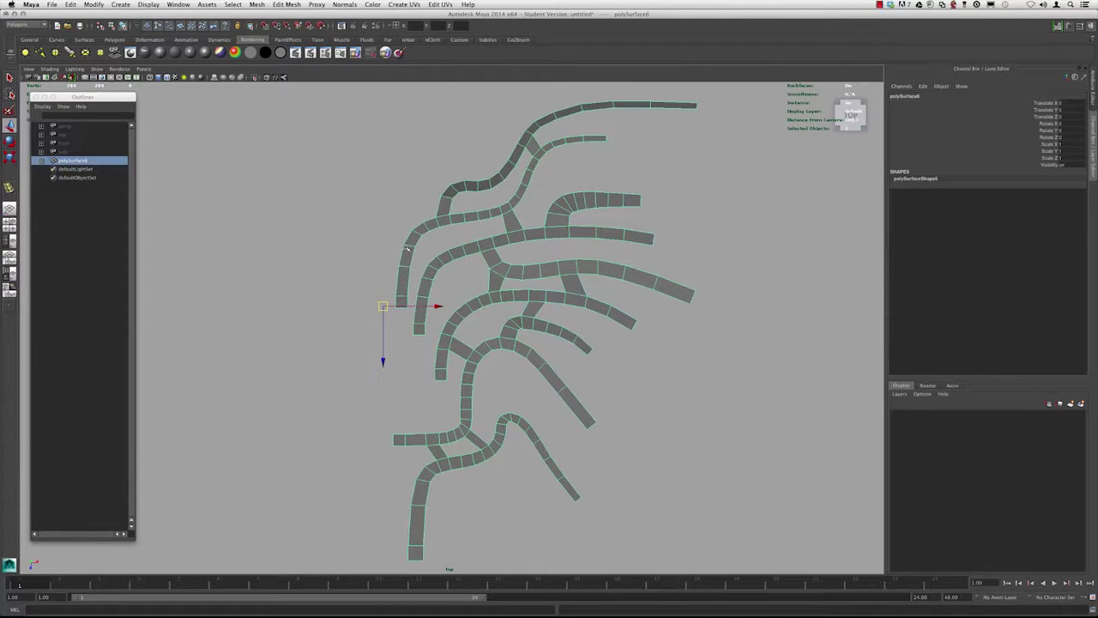
{"action": "scroll", "coordinate": [386, 234], "scroll_direction": "up", "scroll_amount": 3}
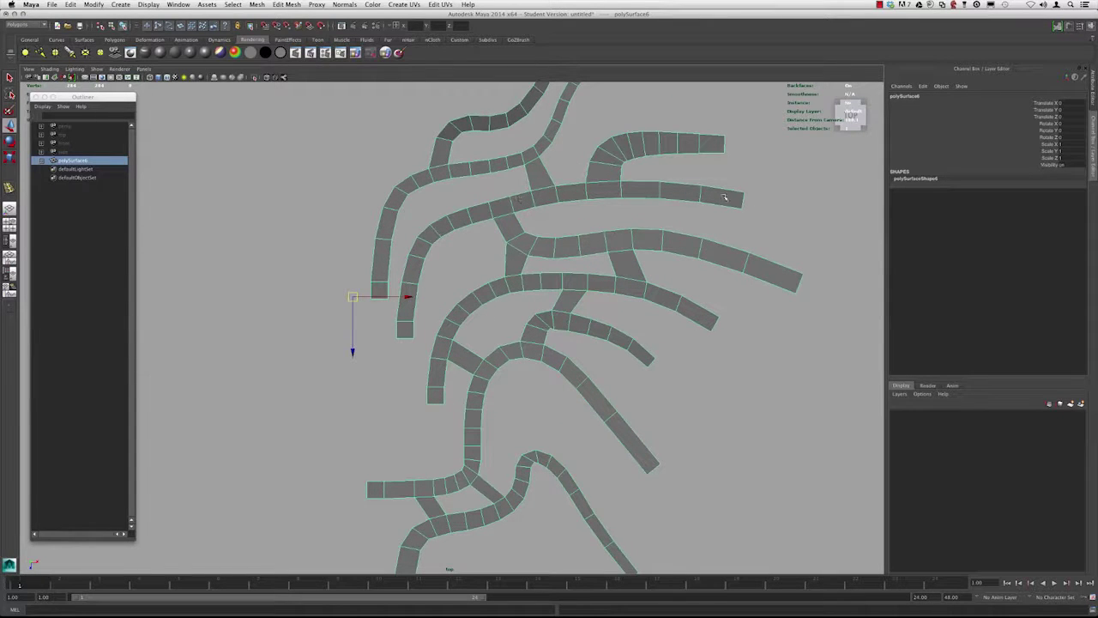
{"action": "middle_click_drag", "start_coordinate": [468, 201], "coordinate": [414, 185], "text": "alt"}
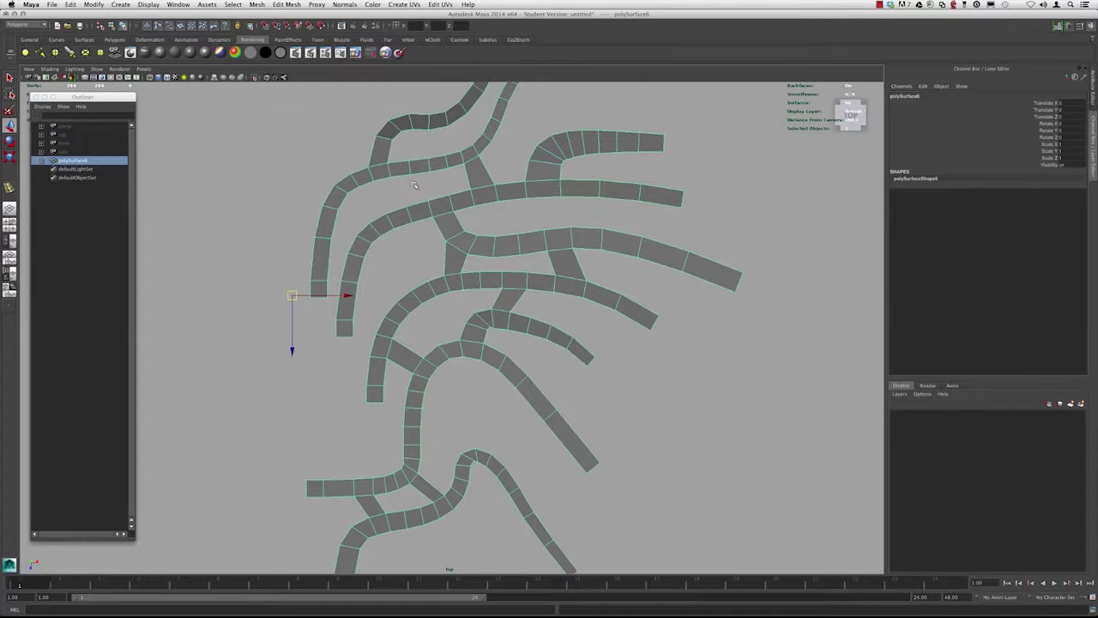
{"action": "left_click", "coordinate": [292, 5]}
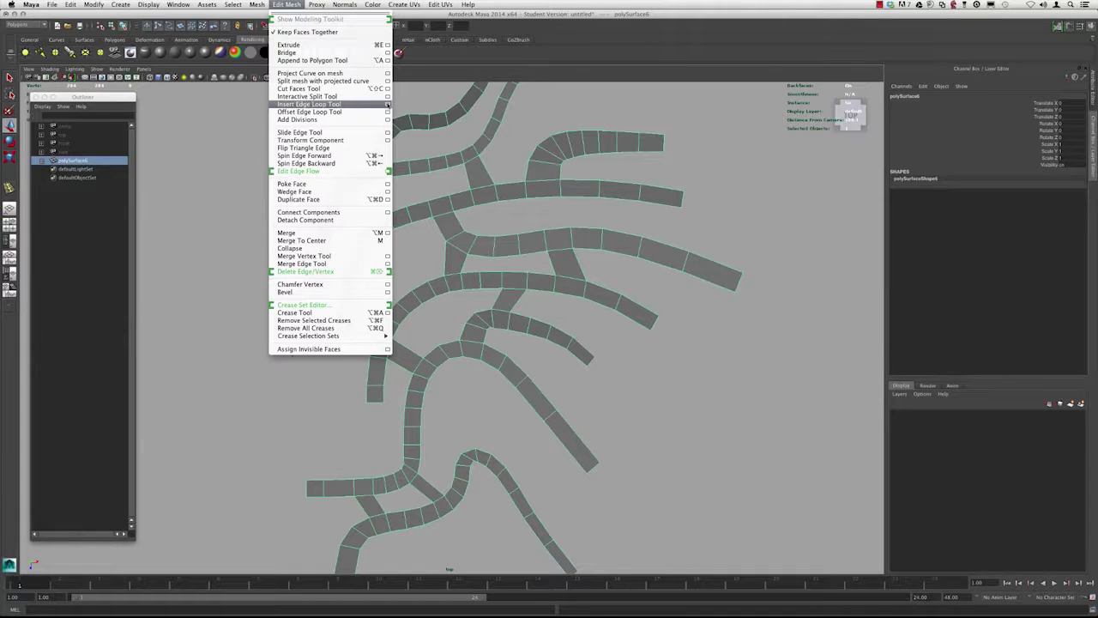
{"action": "left_click", "coordinate": [351, 104]}
{"action": "left_click_drag", "start_coordinate": [77, 100], "coordinate": [236, 130]}
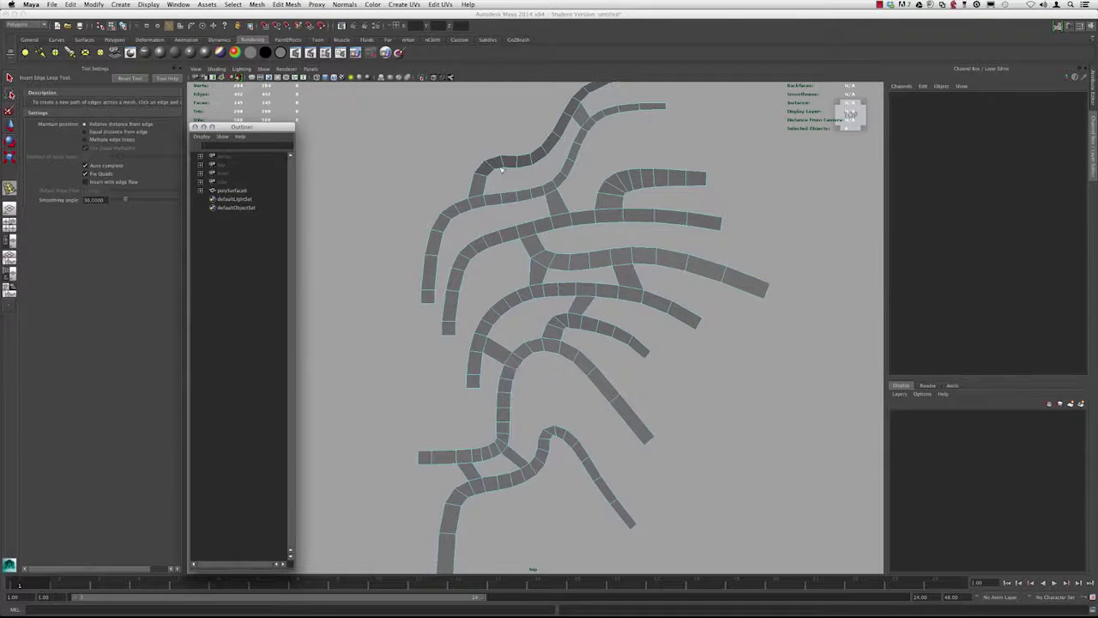
{"action": "right_click_drag", "start_coordinate": [519, 254], "coordinate": [558, 262], "text": "alt"}
{"action": "middle_click_drag", "start_coordinate": [464, 203], "coordinate": [428, 244], "text": "alt"}
{"action": "scroll", "coordinate": [429, 243], "scroll_direction": "up", "scroll_amount": 2}
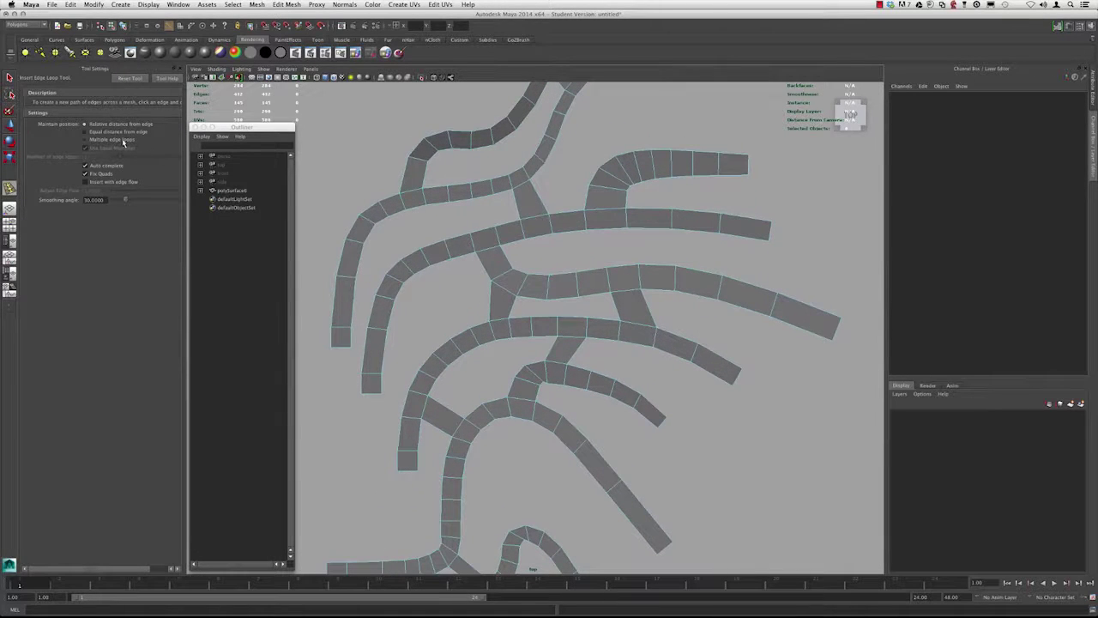
{"action": "scroll", "coordinate": [431, 225], "scroll_direction": "up", "scroll_amount": 3}
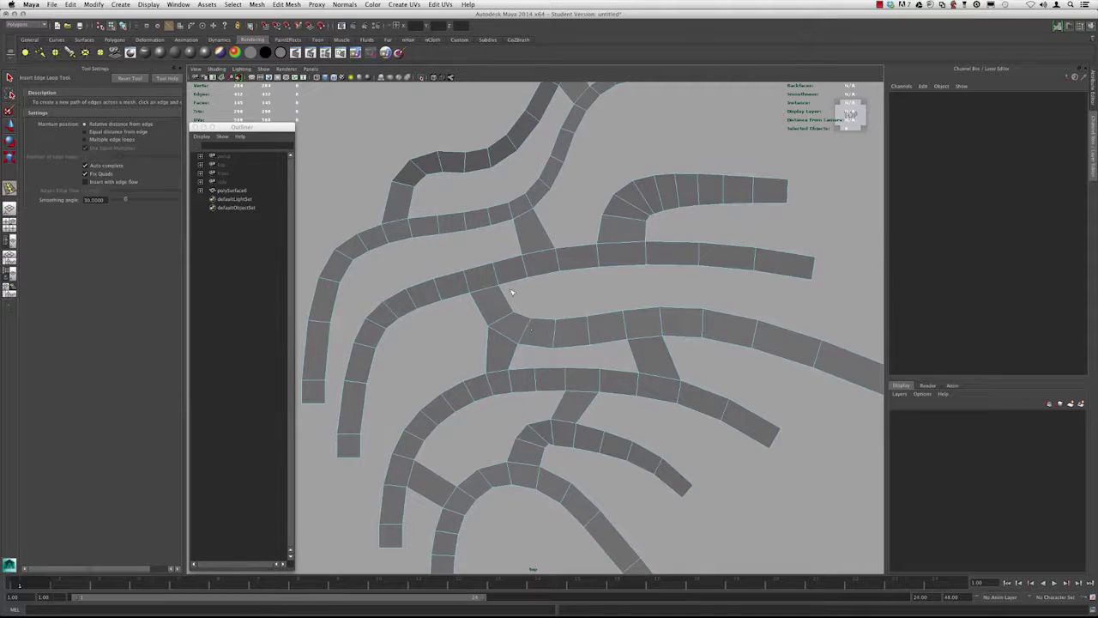
{"action": "scroll", "coordinate": [568, 277], "scroll_direction": "up", "scroll_amount": 3}
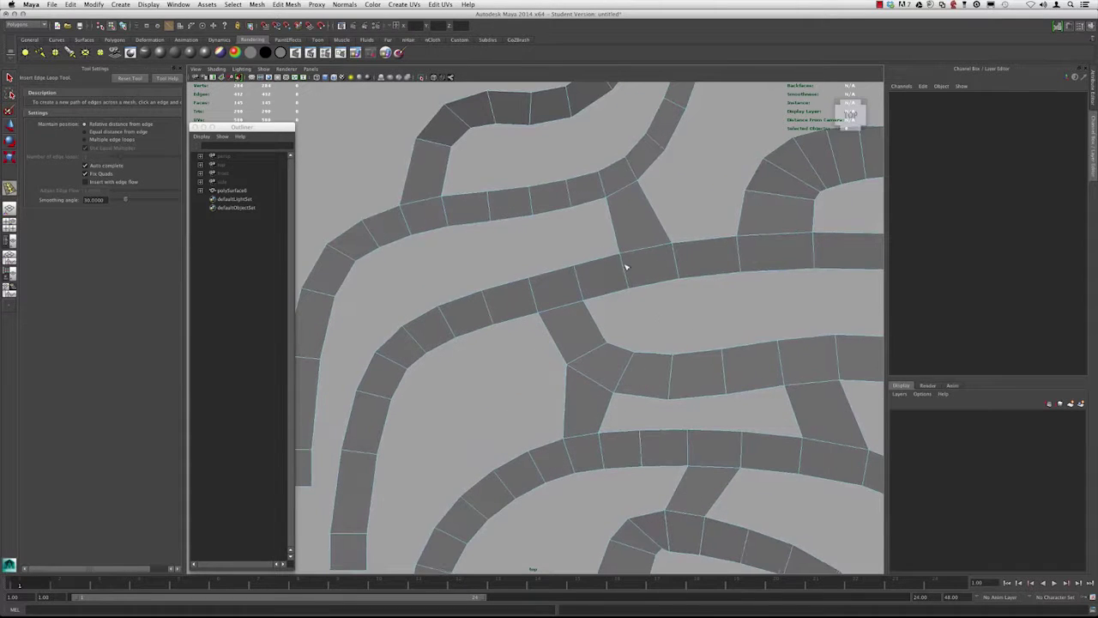
{"action": "mouse_move", "coordinate": [623, 259]}
{"action": "left_mouse_down"}
{"action": "mouse_move", "coordinate": [629, 288]}
{"action": "mouse_move", "coordinate": [626, 263]}
{"action": "left_mouse_up"}
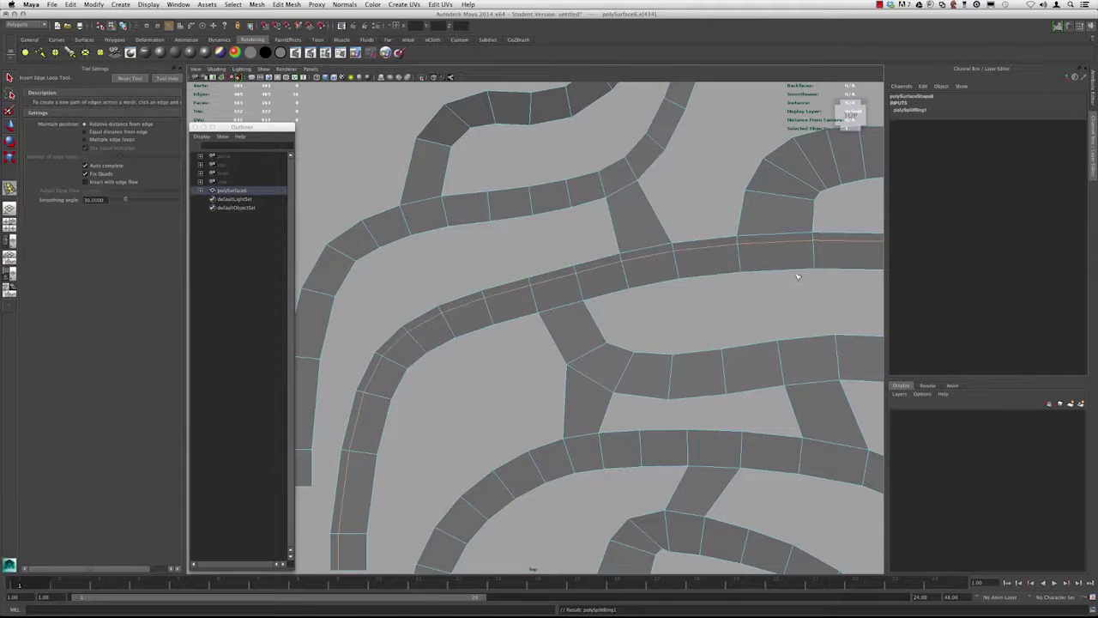
Inspect the inserted edge loop by picking vertices where it crosses the strip's cross edges.
{"action": "scroll", "coordinate": [755, 266], "scroll_direction": "down", "scroll_amount": 5}
{"action": "scroll", "coordinate": [592, 300], "scroll_direction": "up", "scroll_amount": 8}
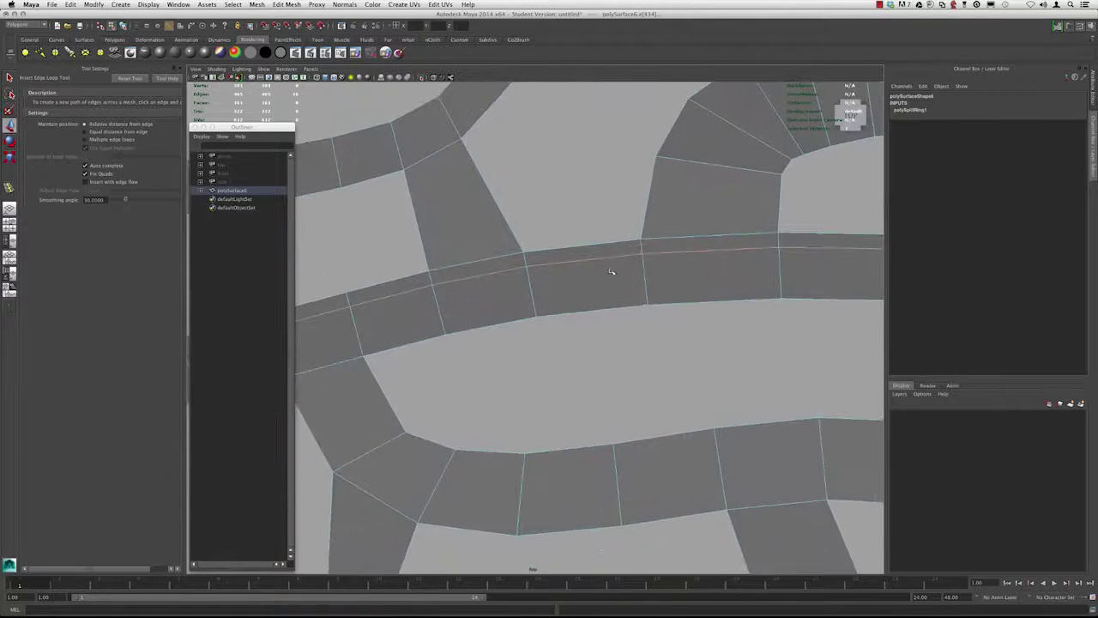
{"action": "key", "text": "w"}
{"action": "right_click_drag", "start_coordinate": [595, 261], "coordinate": [581, 261]}
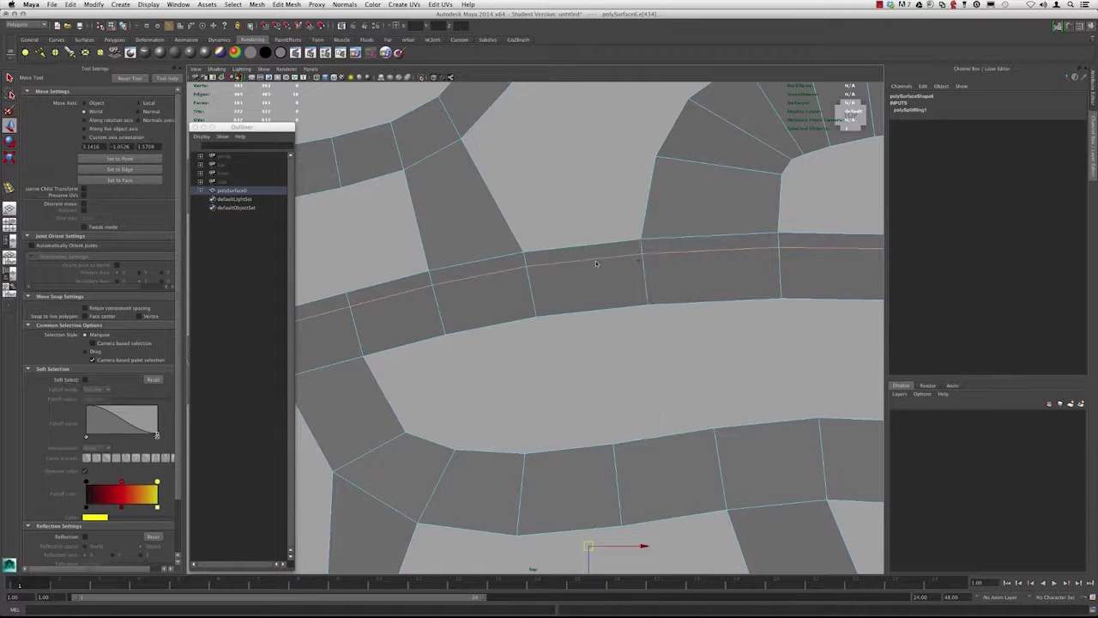
{"action": "left_click", "coordinate": [643, 254]}
{"action": "left_click_drag", "start_coordinate": [532, 262], "coordinate": [503, 276]}
{"action": "middle_click_drag", "start_coordinate": [463, 279], "coordinate": [568, 256], "text": "alt"}
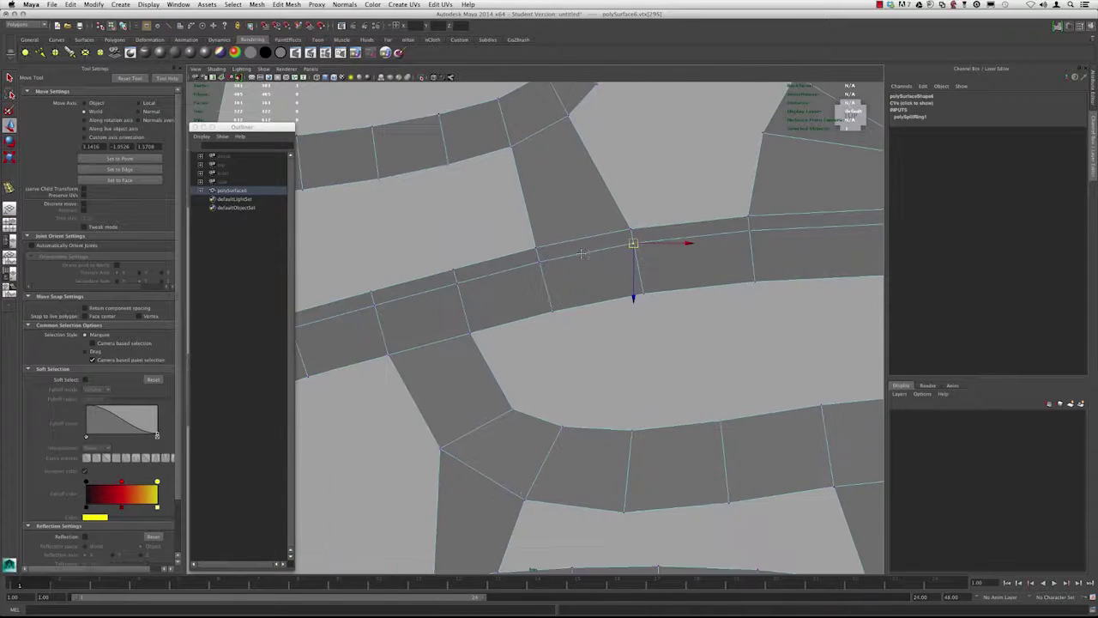
{"action": "scroll", "coordinate": [582, 261], "scroll_direction": "up", "scroll_amount": 1}
{"action": "right_click_drag", "start_coordinate": [575, 242], "coordinate": [572, 256]}
{"action": "left_click", "coordinate": [570, 255]}
{"action": "left_click", "coordinate": [570, 257]}
{"action": "right_click_drag", "start_coordinate": [566, 248], "coordinate": [579, 244]}
{"action": "scroll", "coordinate": [540, 260], "scroll_direction": "down", "scroll_amount": 5}
Select the complete inserted edge loop and remove it with a plain delete.
{"action": "right_click_drag", "start_coordinate": [543, 289], "coordinate": [544, 265]}
{"action": "double_click", "coordinate": [556, 297]}
{"action": "scroll", "coordinate": [640, 370], "scroll_direction": "up", "scroll_amount": 3}
{"action": "middle_click_drag", "start_coordinate": [532, 309], "coordinate": [578, 304], "text": "alt"}
{"action": "scroll", "coordinate": [578, 309], "scroll_direction": "up", "scroll_amount": 3}
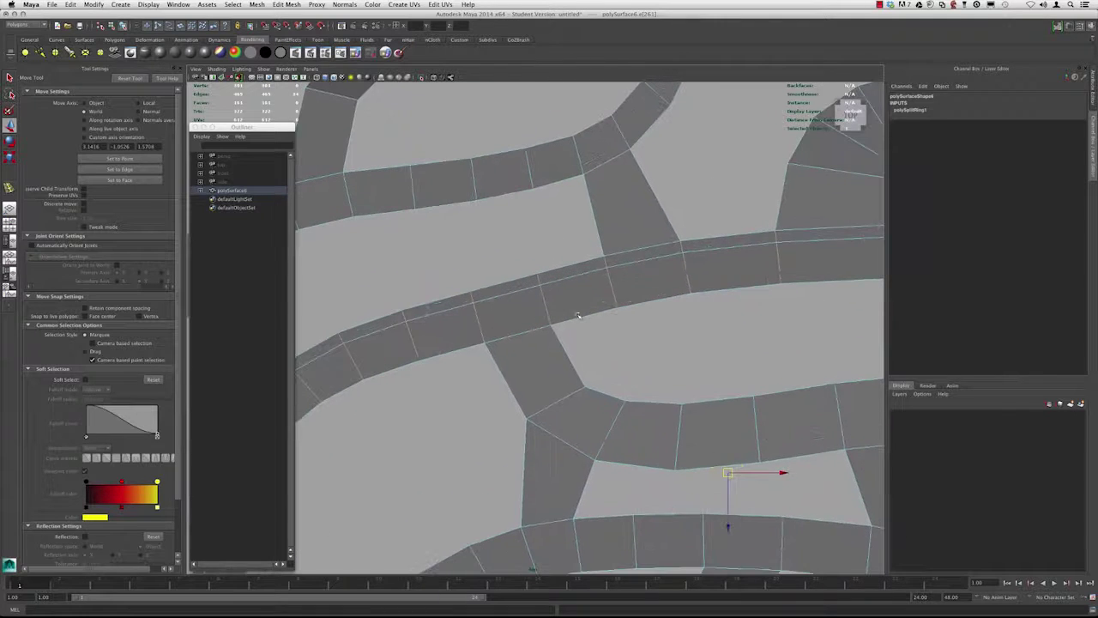
{"action": "double_click", "coordinate": [590, 273]}
{"action": "scroll", "coordinate": [590, 274], "scroll_direction": "down", "scroll_amount": 5}
{"action": "middle_click_drag", "start_coordinate": [486, 324], "coordinate": [553, 251], "text": "alt"}
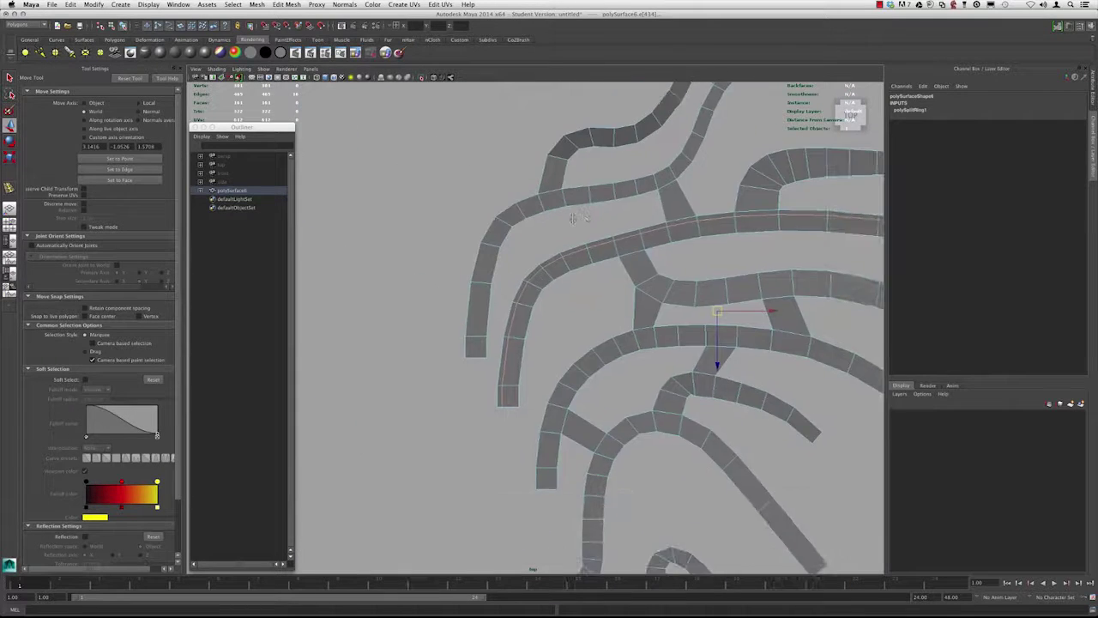
{"action": "scroll", "coordinate": [553, 252], "scroll_direction": "up", "scroll_amount": 4}
{"action": "scroll", "coordinate": [553, 251], "scroll_direction": "up", "scroll_amount": 3}
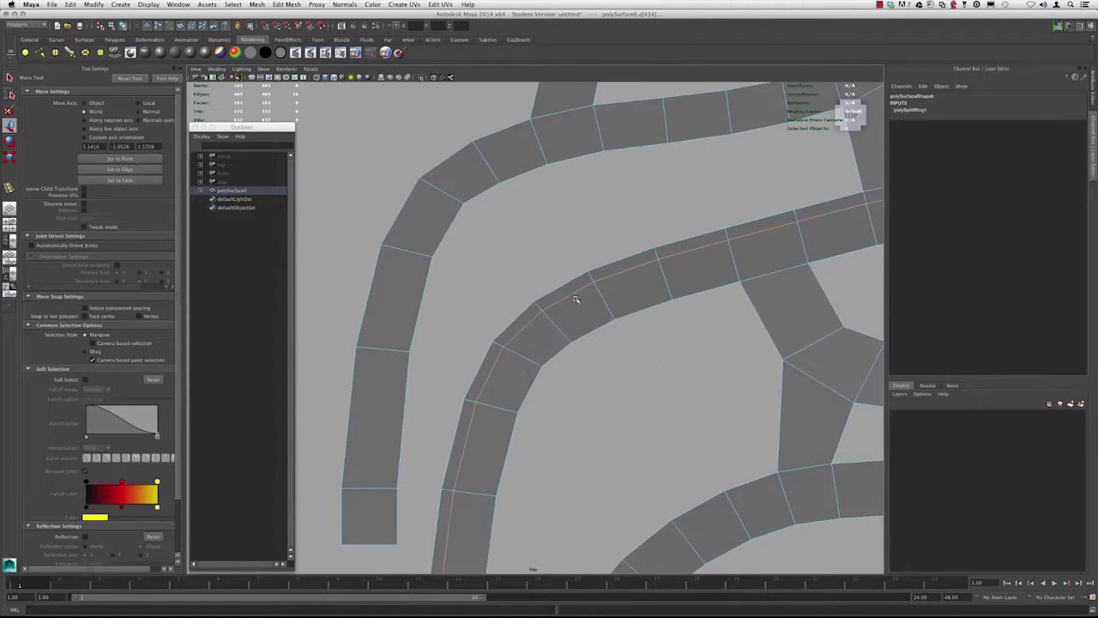
{"action": "scroll", "coordinate": [578, 298], "scroll_direction": "down", "scroll_amount": 2}
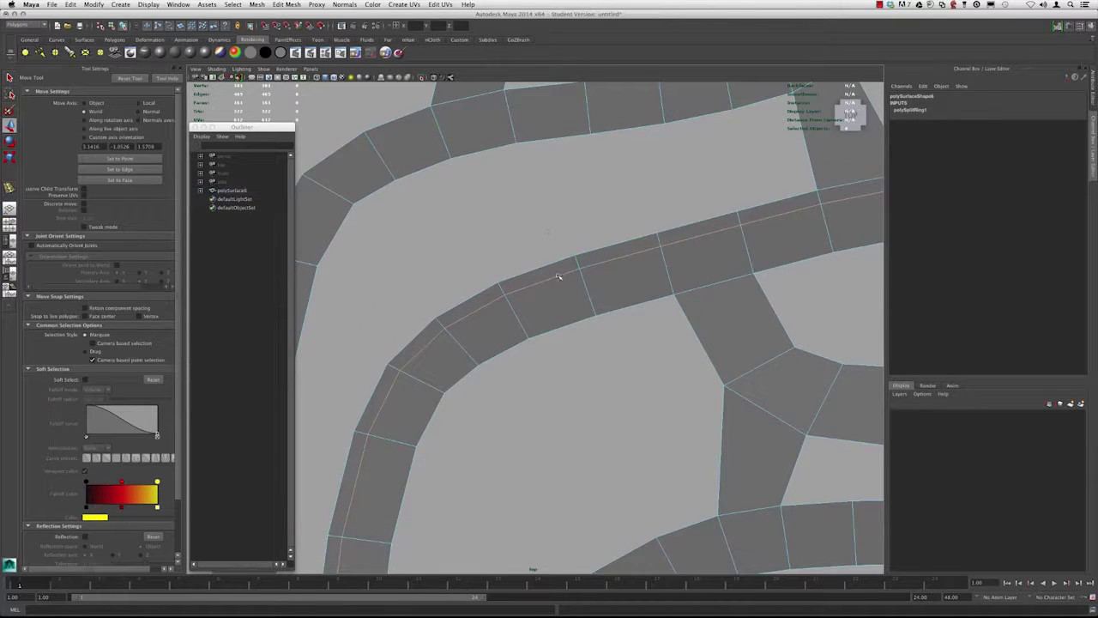
{"action": "middle_click_drag", "start_coordinate": [777, 231], "coordinate": [550, 283], "text": "alt"}
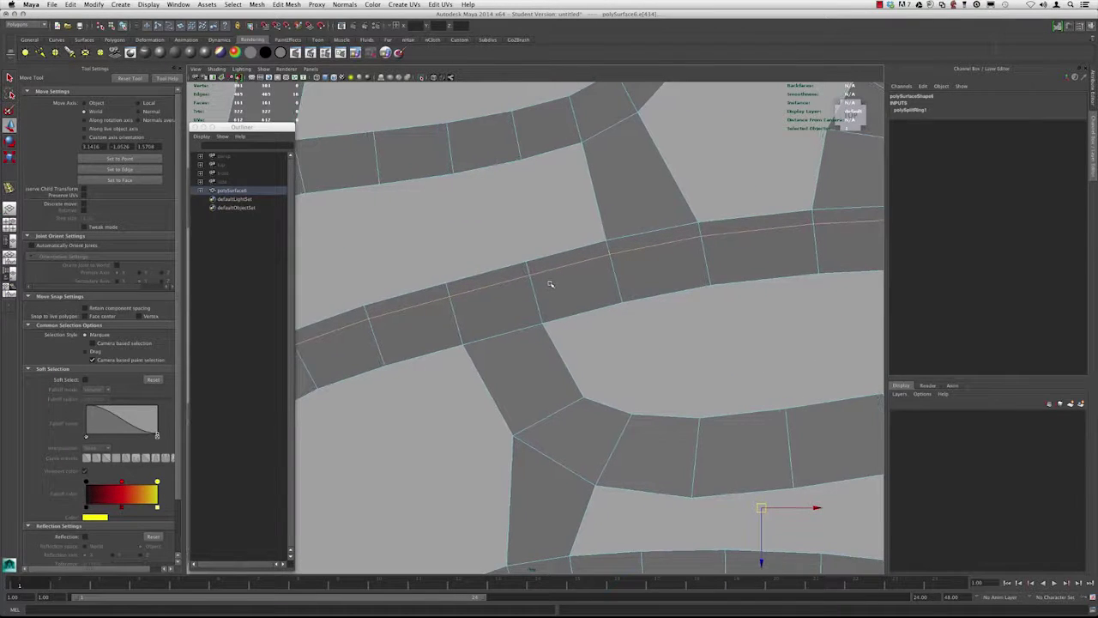
{"action": "left_click", "coordinate": [550, 283]}
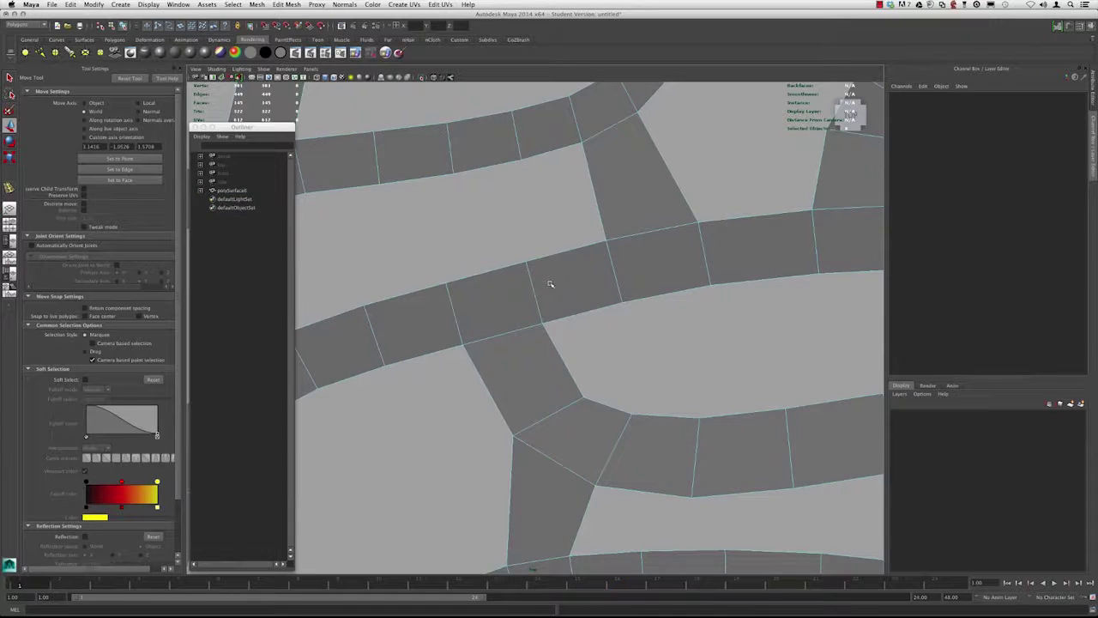
Check the strip's cross edges for leftover vertices by picking points where the deleted loop crossed them.
{"action": "scroll", "coordinate": [514, 275], "scroll_direction": "up", "scroll_amount": 1}
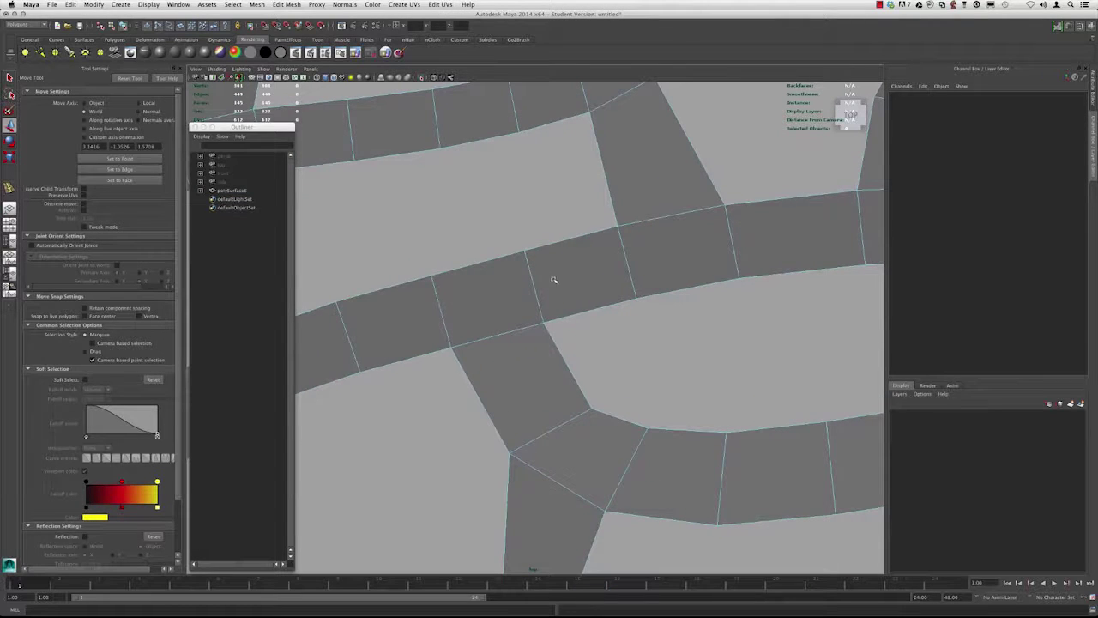
{"action": "middle_click_drag", "start_coordinate": [508, 277], "coordinate": [515, 304], "text": "alt"}
{"action": "right_click_drag", "start_coordinate": [515, 304], "coordinate": [549, 287], "text": "alt"}
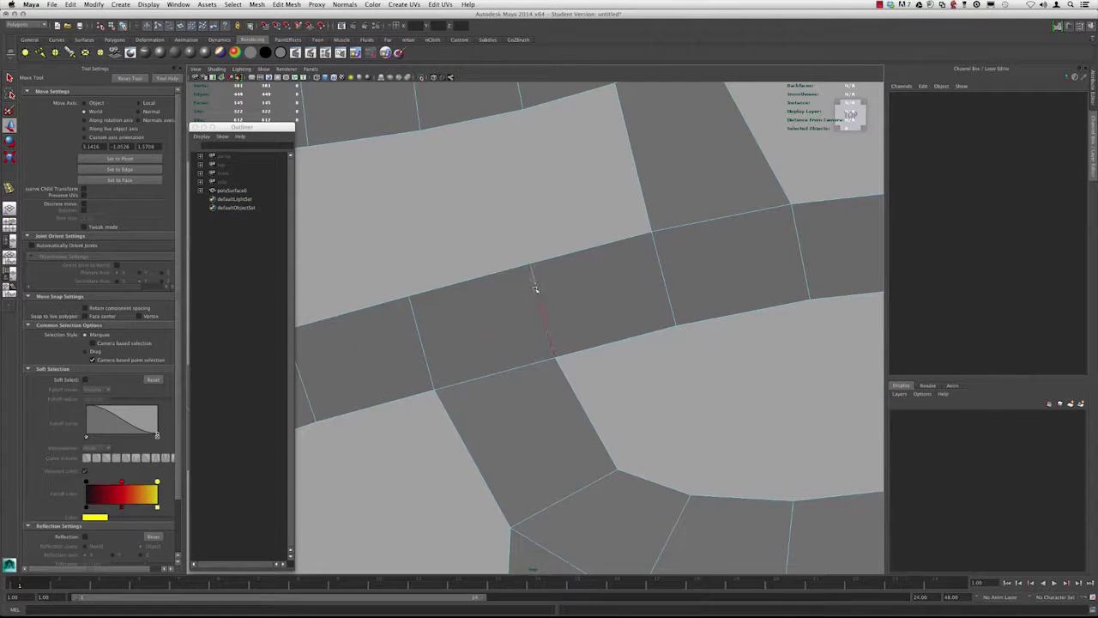
{"action": "right_click_drag", "start_coordinate": [548, 299], "coordinate": [510, 298]}
{"action": "left_click", "coordinate": [535, 288]}
{"action": "middle_click_drag", "start_coordinate": [441, 320], "coordinate": [362, 375], "text": "alt"}
{"action": "left_click", "coordinate": [497, 299]}
{"action": "right_click_drag", "start_coordinate": [566, 367], "coordinate": [593, 357], "text": "alt"}
{"action": "left_click", "coordinate": [614, 303]}
Examine the vertices around the strip's curved end and across the neighbouring strips.
{"action": "middle_click_drag", "start_coordinate": [447, 348], "coordinate": [595, 301], "text": "alt"}
{"action": "right_click_drag", "start_coordinate": [490, 311], "coordinate": [403, 356], "text": "alt"}
{"action": "middle_click_drag", "start_coordinate": [383, 364], "coordinate": [543, 316], "text": "alt"}
{"action": "right_click_drag", "start_coordinate": [544, 316], "coordinate": [527, 336], "text": "alt"}
{"action": "middle_click_drag", "start_coordinate": [527, 337], "coordinate": [560, 322], "text": "alt"}
{"action": "right_click_drag", "start_coordinate": [525, 302], "coordinate": [809, 434], "text": "alt"}
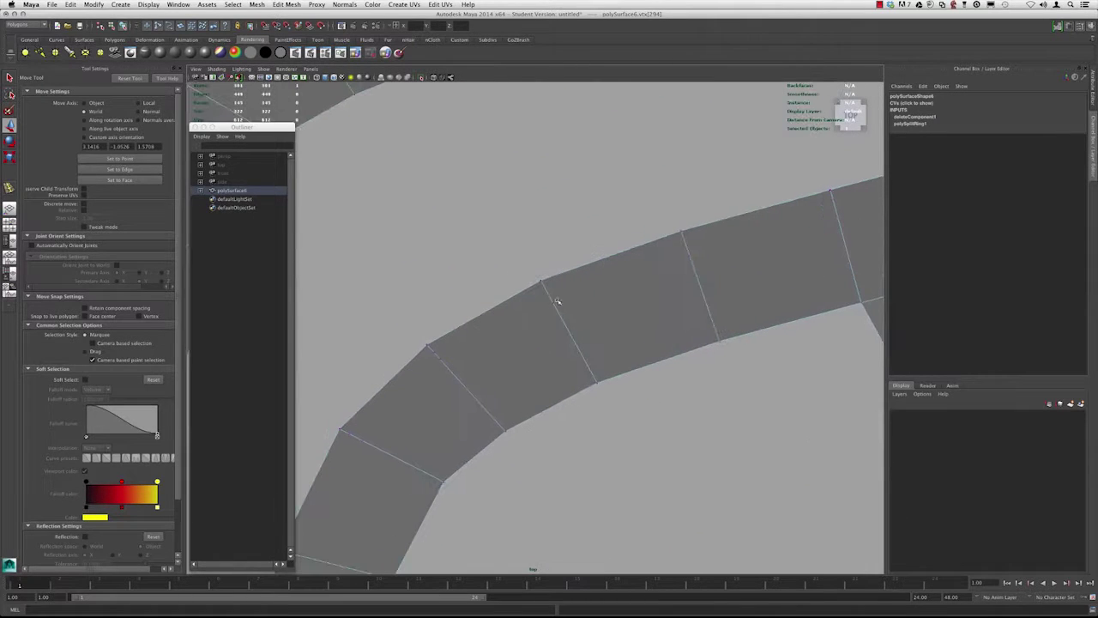
{"action": "scroll", "coordinate": [550, 310], "scroll_direction": "down", "scroll_amount": 5}
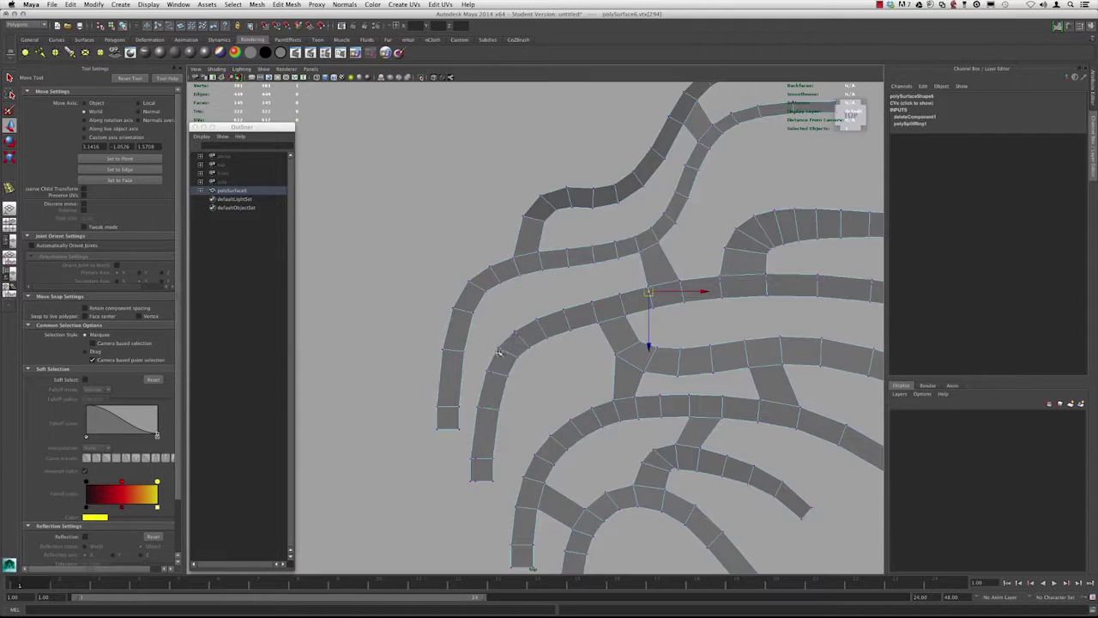
{"action": "right_click_drag", "start_coordinate": [489, 325], "coordinate": [524, 382], "text": "alt"}
{"action": "middle_click_drag", "start_coordinate": [444, 382], "coordinate": [490, 341], "text": "alt"}
{"action": "right_click_drag", "start_coordinate": [489, 341], "coordinate": [601, 285], "text": "alt"}
{"action": "middle_click_drag", "start_coordinate": [601, 285], "coordinate": [552, 331], "text": "alt"}
{"action": "scroll", "coordinate": [552, 330], "scroll_direction": "down", "scroll_amount": 5}
{"action": "scroll", "coordinate": [600, 360], "scroll_direction": "up", "scroll_amount": 4}
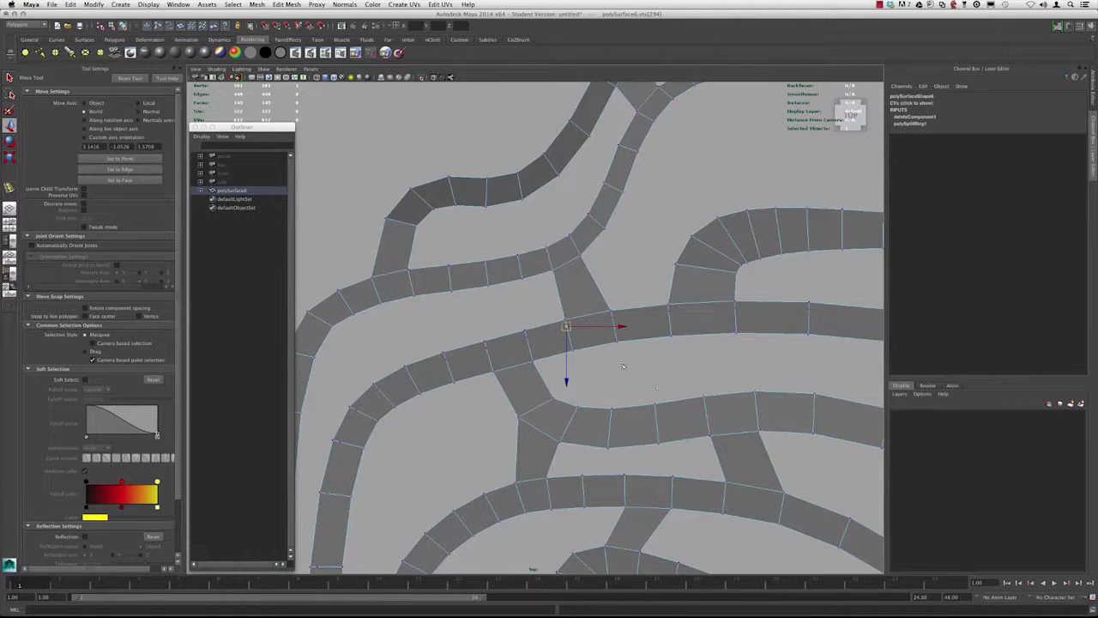
Undo the plain deletion and remove the selected edge loop with Delete Edge/Vertex instead.
{"action": "key", "text": "ctrl+z"}
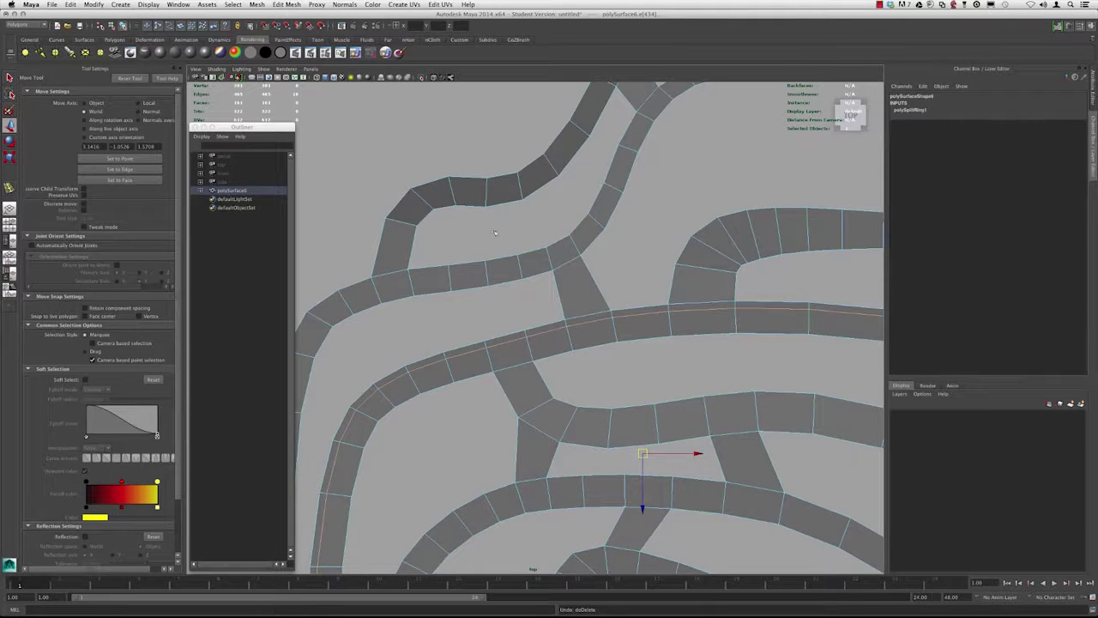
{"action": "left_click", "coordinate": [297, 5]}
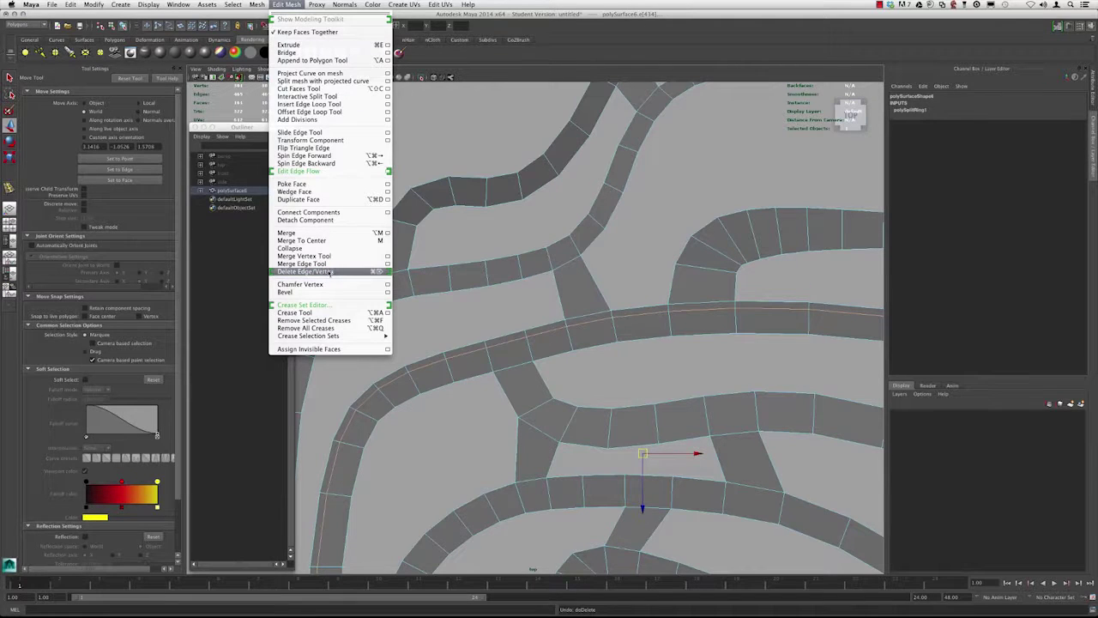
{"action": "left_click", "coordinate": [334, 272]}
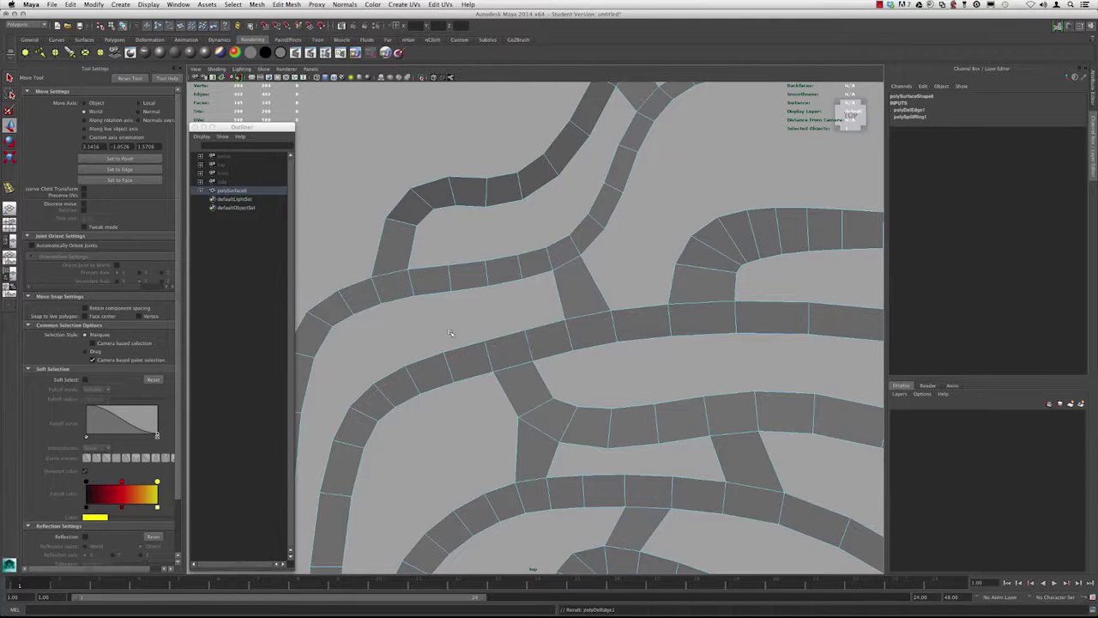
{"action": "right_click_drag", "start_coordinate": [449, 333], "coordinate": [721, 452], "text": "alt"}
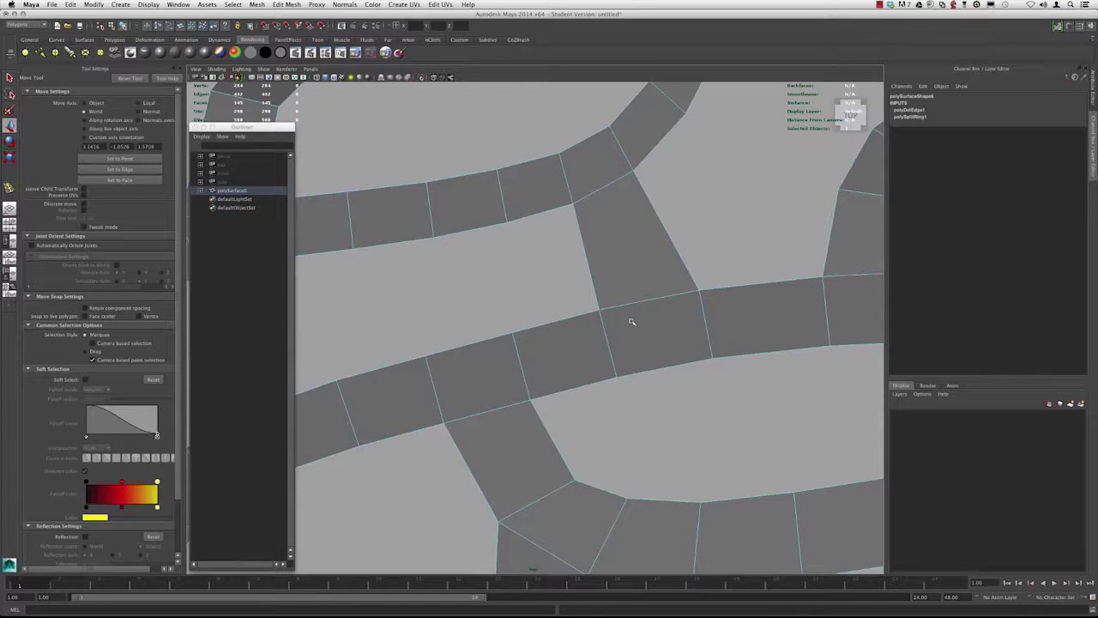
{"action": "scroll", "coordinate": [630, 321], "scroll_direction": "down", "scroll_amount": 5}
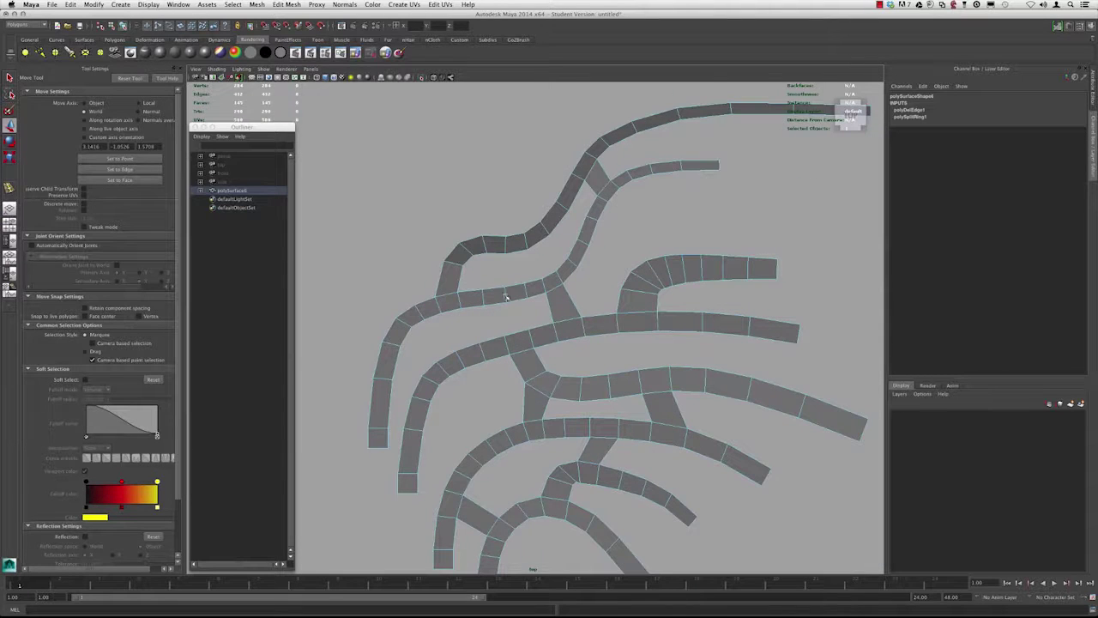
Detach the Edit Mesh commands as a floating window beside the strips.
{"action": "left_click", "coordinate": [293, 5]}
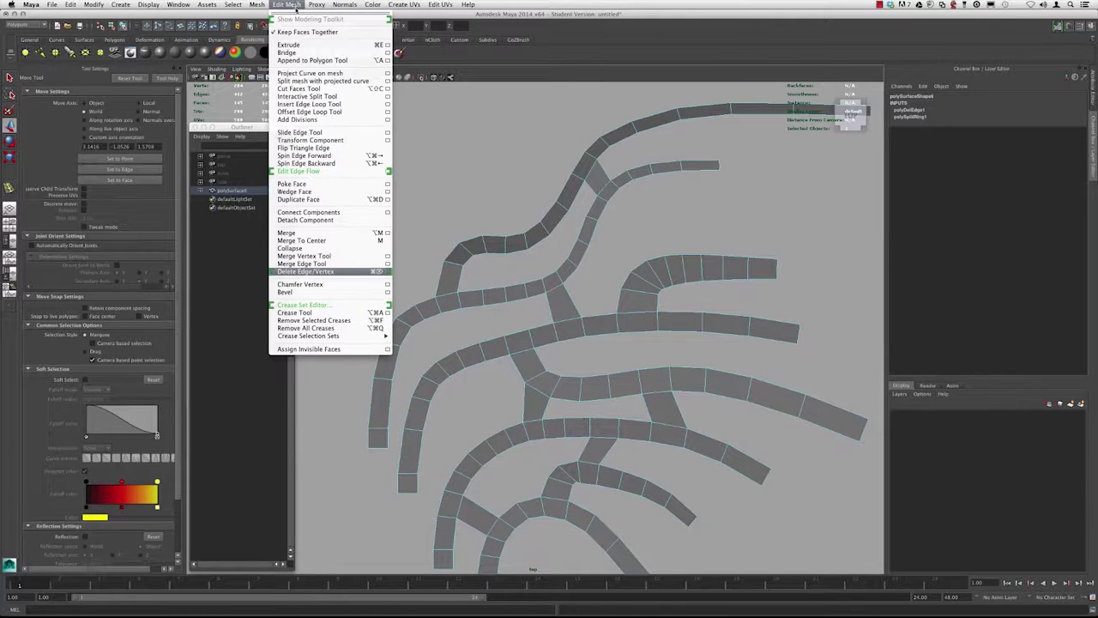
{"action": "left_click", "coordinate": [296, 12]}
{"action": "left_click_drag", "start_coordinate": [363, 16], "coordinate": [830, 138]}
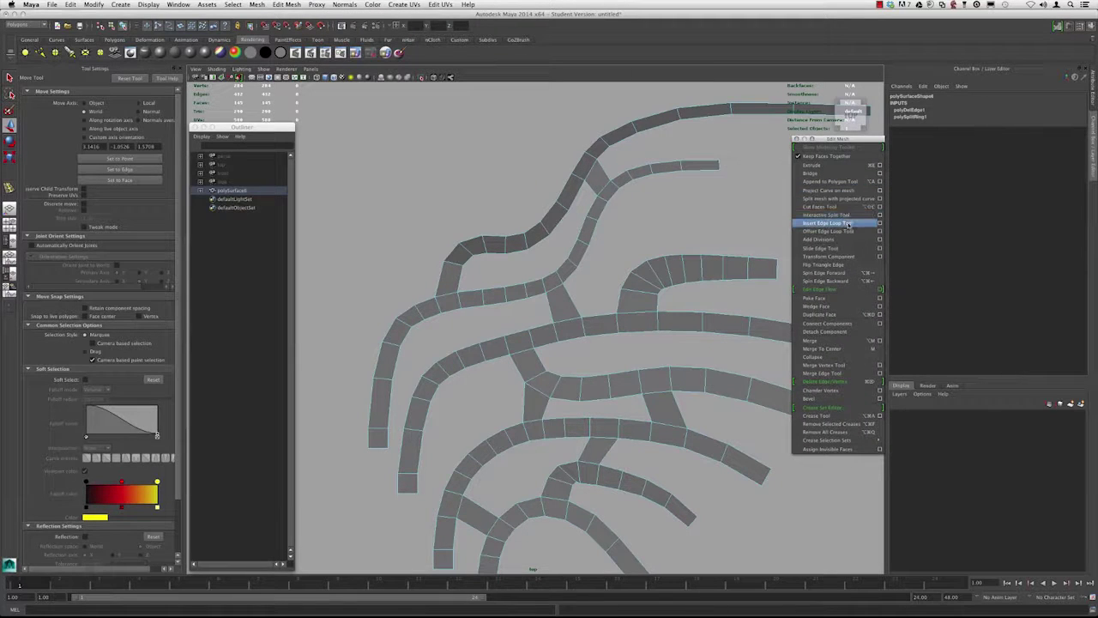
Open the Insert Edge Loop Tool settings and set the position option to Multiple edge loops.
{"action": "left_click", "coordinate": [879, 223]}
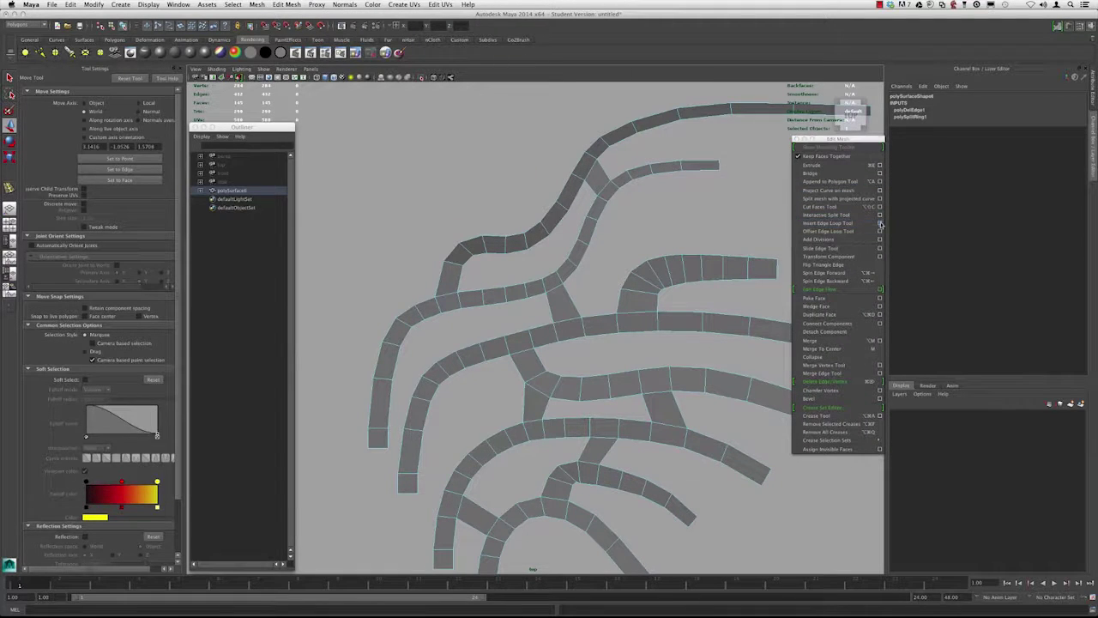
{"action": "left_click", "coordinate": [101, 139]}
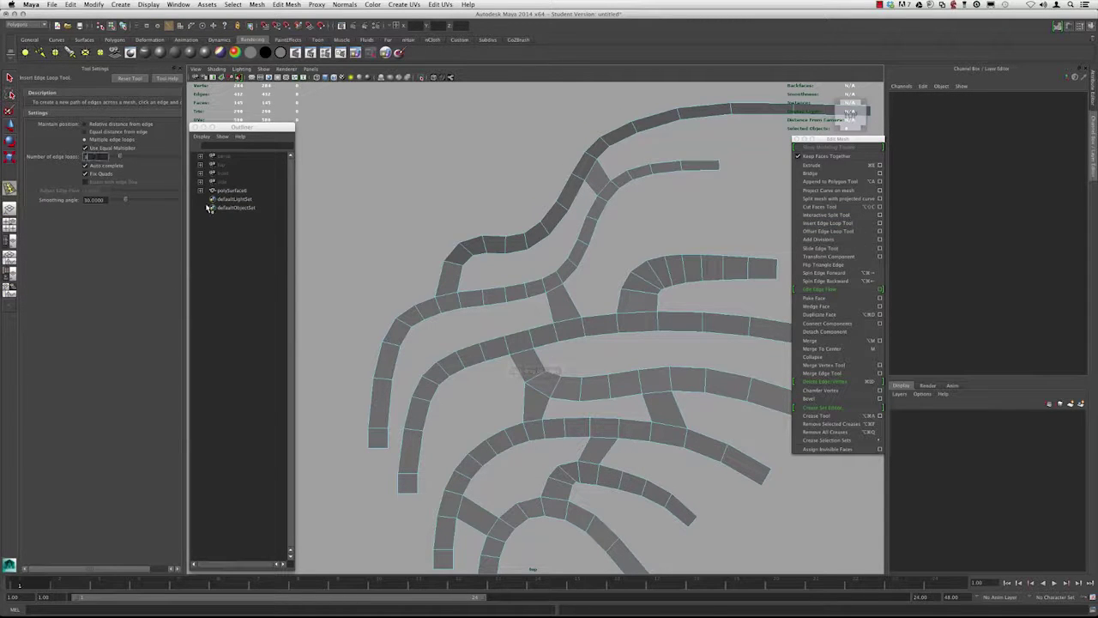
{"action": "scroll", "coordinate": [531, 300], "scroll_direction": "up", "scroll_amount": 3}
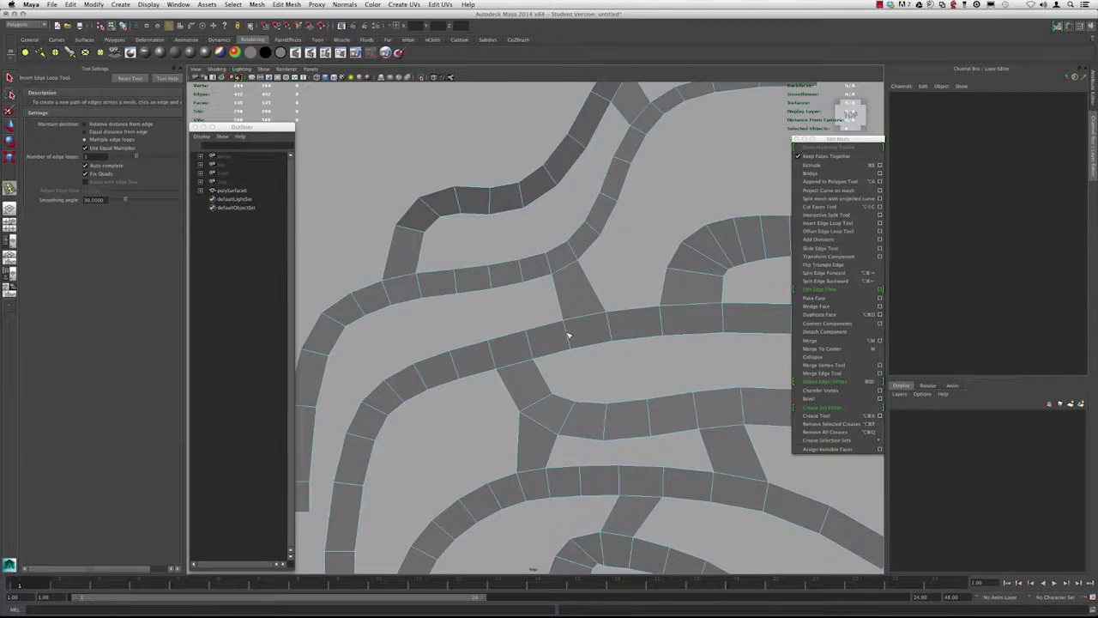
Try inserting several edge loops at once along the long middle strip, undo them, and set the number of edge loops to 1.
{"action": "left_click", "coordinate": [568, 336]}
{"action": "right_click_drag", "start_coordinate": [546, 342], "coordinate": [540, 404], "text": "alt"}
{"action": "key", "text": "super+z"}
{"action": "middle_click_drag", "start_coordinate": [532, 365], "coordinate": [477, 325], "text": "alt"}
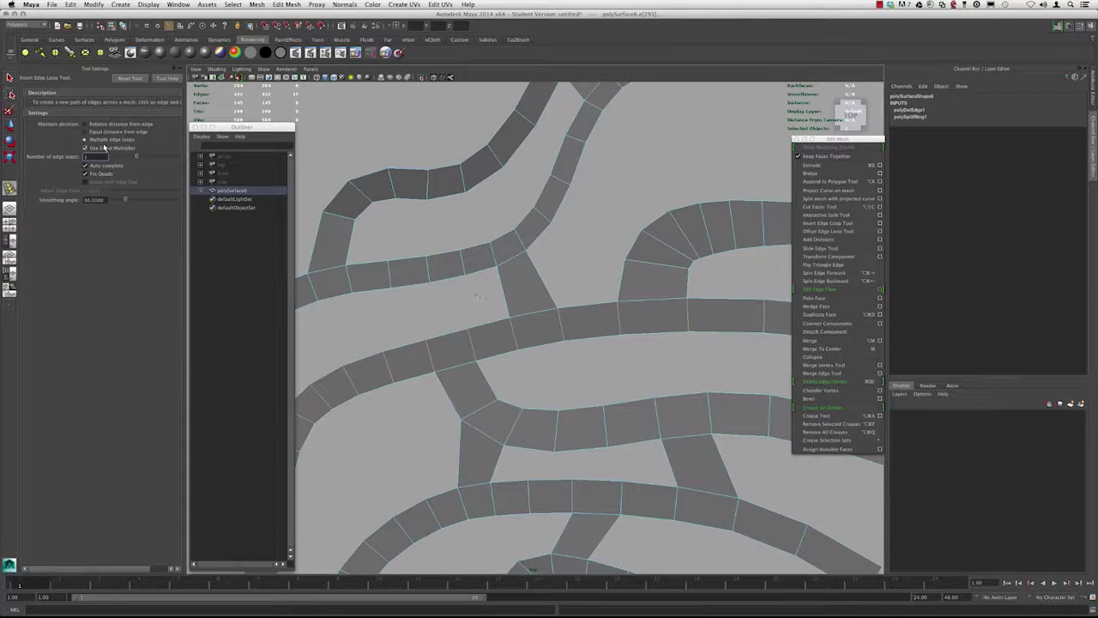
{"action": "right_click_drag", "start_coordinate": [500, 299], "coordinate": [606, 351], "text": "alt"}
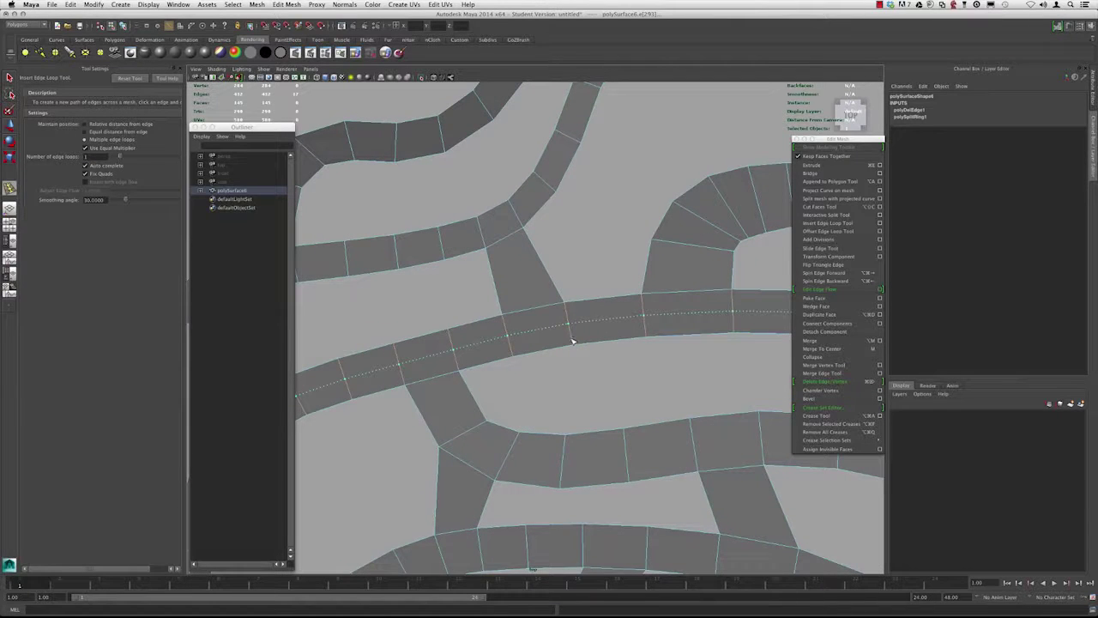
Try a single centre edge loop along the long middle strip, then undo it.
{"action": "left_click", "coordinate": [630, 319]}
{"action": "scroll", "coordinate": [480, 352], "scroll_direction": "down", "scroll_amount": 6}
{"action": "right_click_drag", "start_coordinate": [465, 372], "coordinate": [520, 384], "text": "alt"}
{"action": "middle_click_drag", "start_coordinate": [431, 351], "coordinate": [530, 319], "text": "alt"}
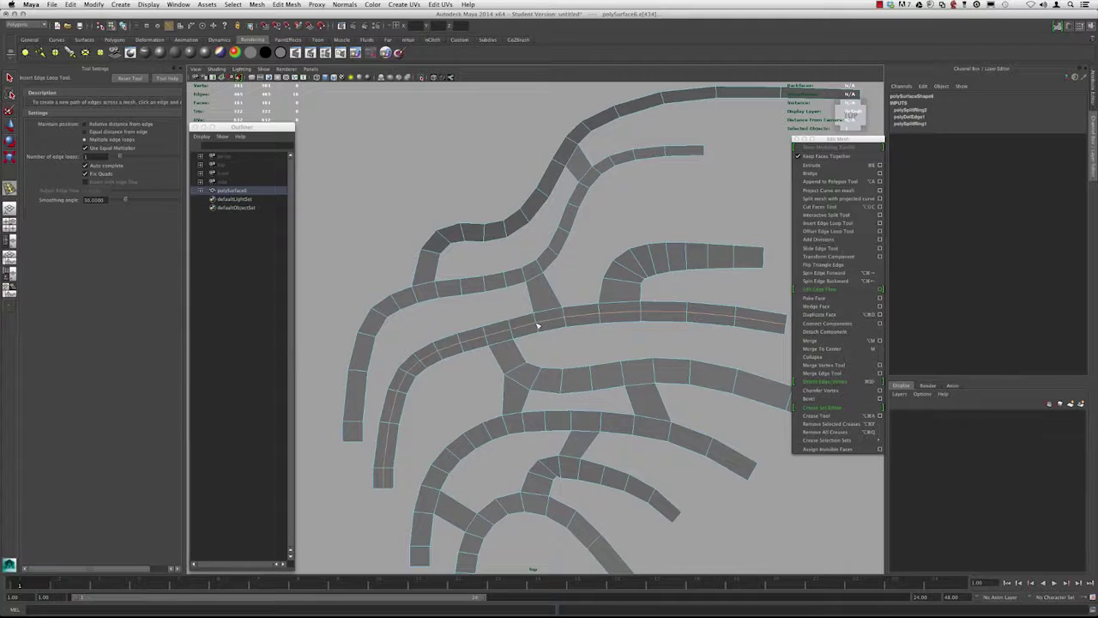
{"action": "key", "text": "z"}
Insert single centre edge loops along the long middle strip and the short curved branch above it.
{"action": "middle_click_drag", "start_coordinate": [576, 287], "coordinate": [559, 288], "text": "alt"}
{"action": "scroll", "coordinate": [418, 258], "scroll_direction": "up", "scroll_amount": 3}
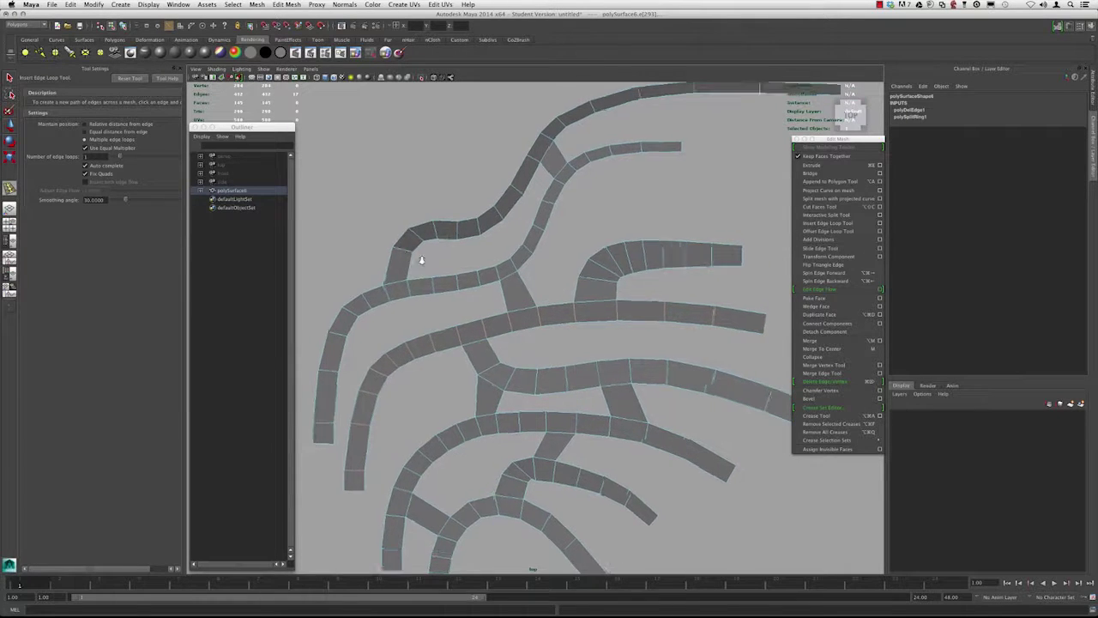
{"action": "left_click", "coordinate": [503, 322]}
{"action": "middle_click_drag", "start_coordinate": [582, 277], "coordinate": [520, 321], "text": "alt"}
{"action": "left_click", "coordinate": [584, 280]}
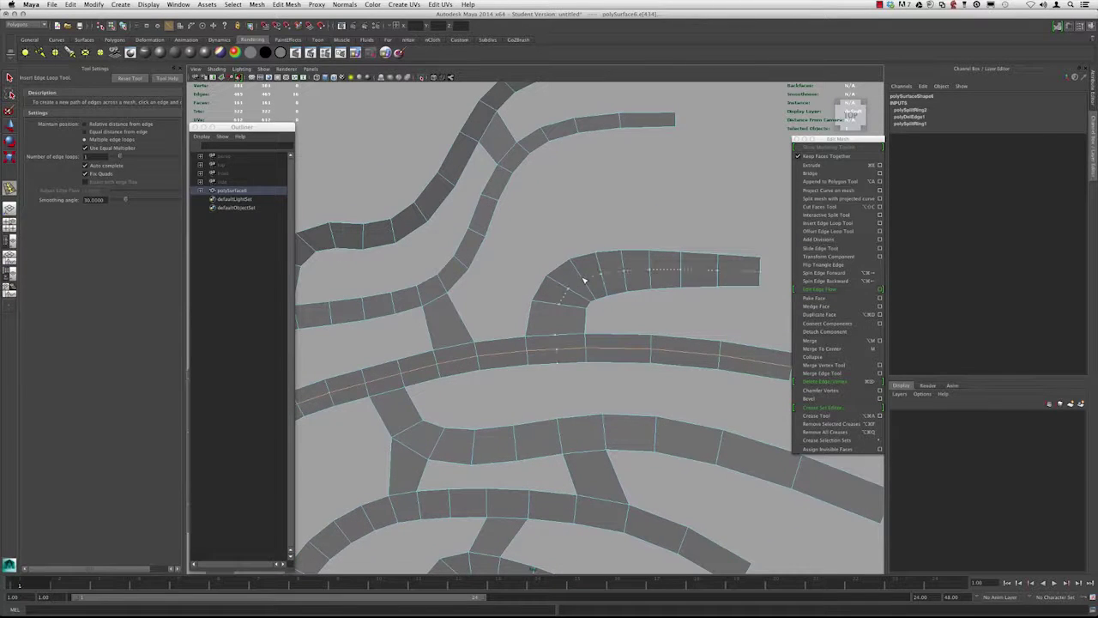
Insert centre edge loops along the two upper winding strips.
{"action": "left_click_drag", "start_coordinate": [535, 309], "coordinate": [640, 361], "text": "alt"}
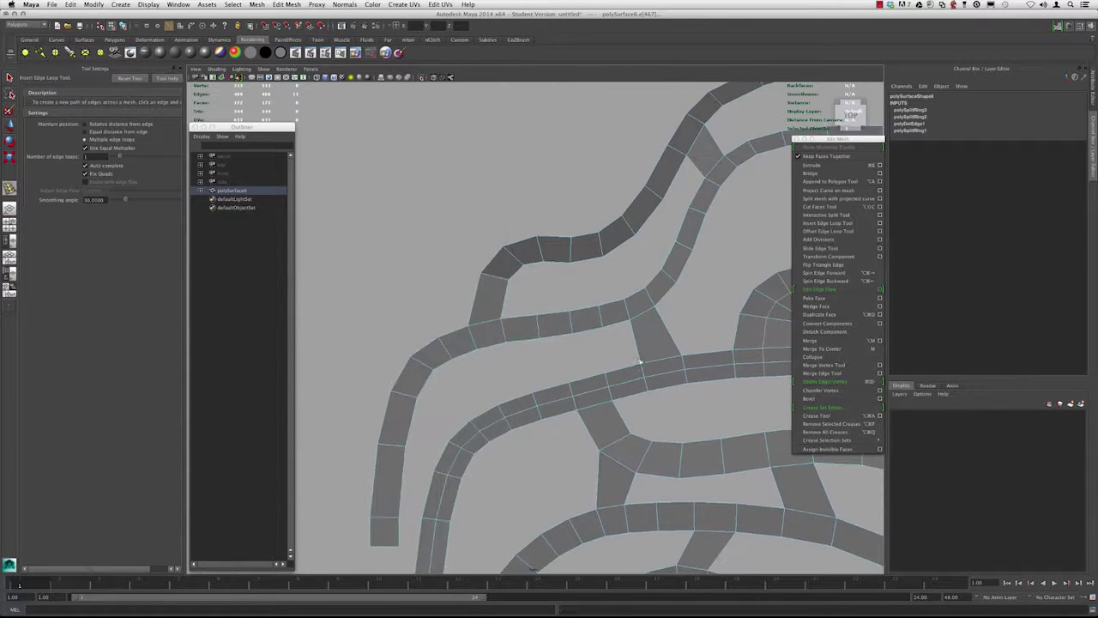
{"action": "left_click", "coordinate": [540, 329]}
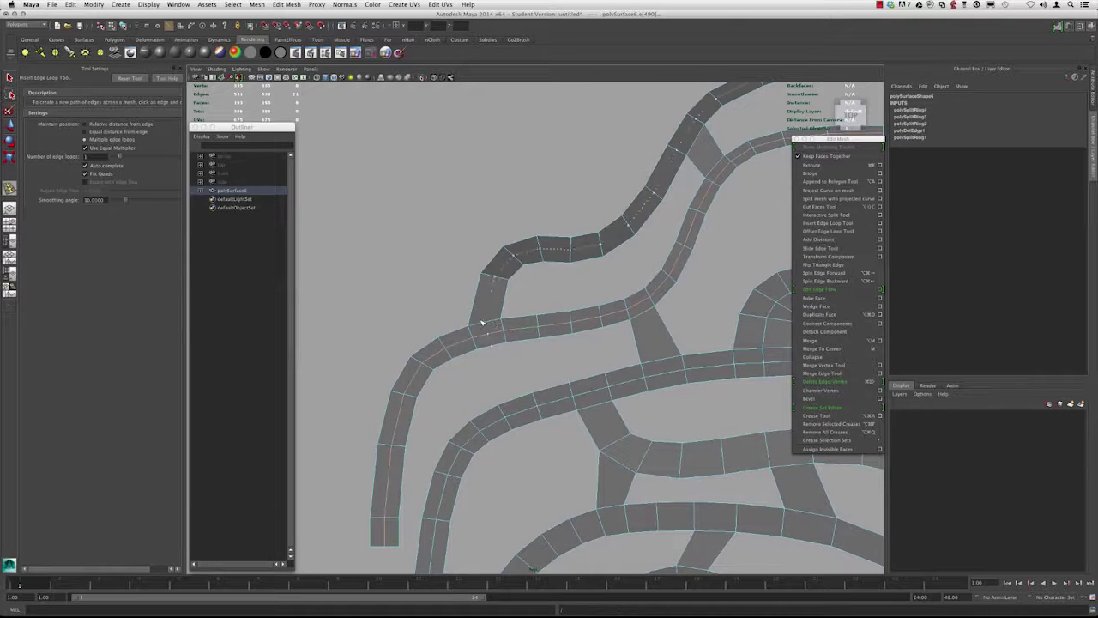
{"action": "left_click", "coordinate": [503, 320]}
Insert centre edge loops along the two curved strips below the long strip, the lower arch and its inner branch.
{"action": "left_click_drag", "start_coordinate": [504, 320], "coordinate": [420, 208], "text": "alt"}
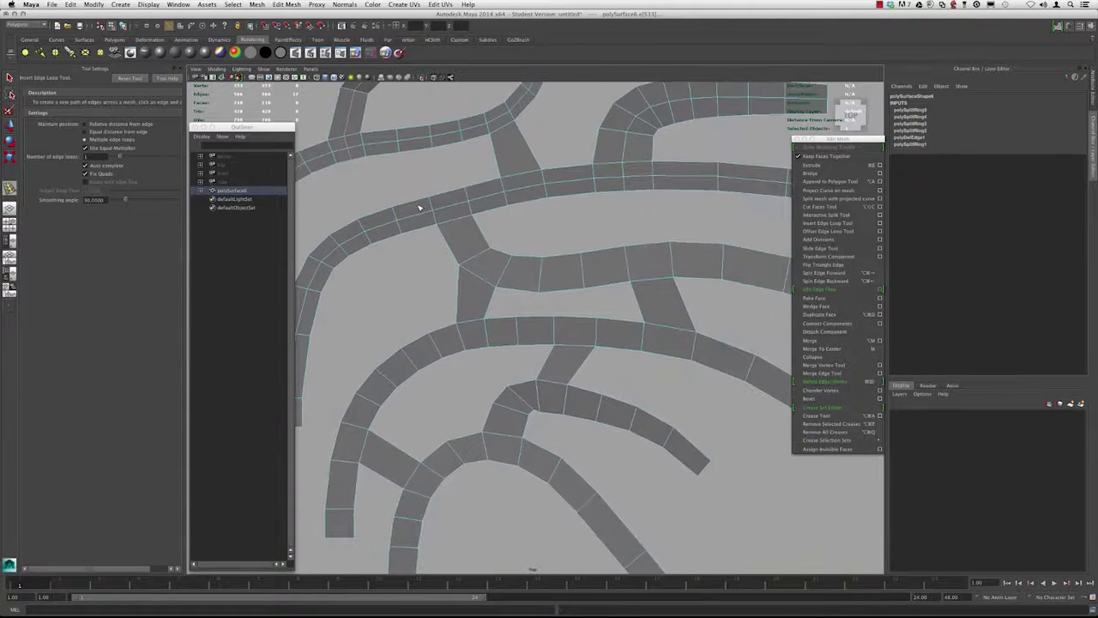
{"action": "left_click", "coordinate": [503, 272]}
{"action": "mouse_move", "coordinate": [502, 273]}
{"action": "left_mouse_down", "text": "alt"}
{"action": "mouse_move", "coordinate": [488, 260]}
{"action": "mouse_move", "coordinate": [521, 277]}
{"action": "left_mouse_up", "text": "alt"}
{"action": "left_click", "coordinate": [502, 269]}
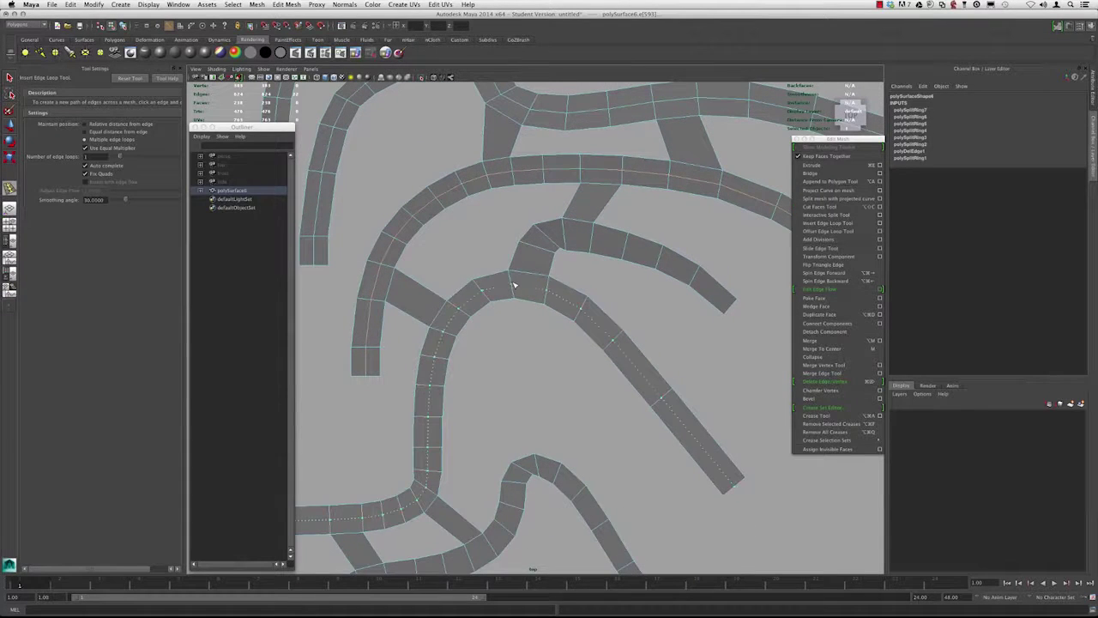
{"action": "left_click", "coordinate": [423, 371]}
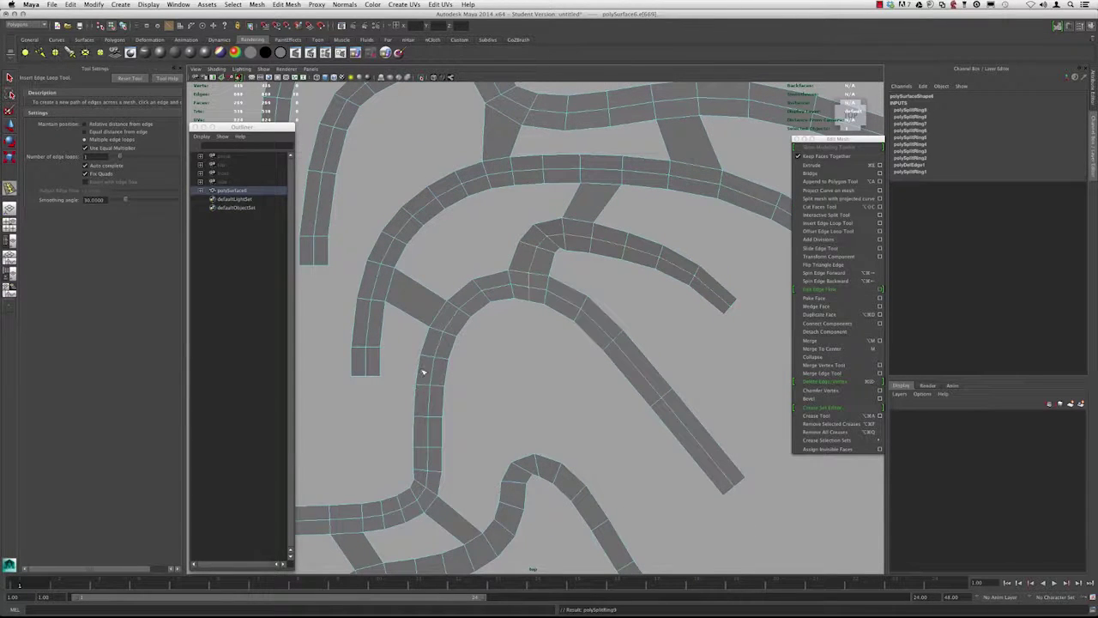
Insert a centre edge loop along the lowest winding strip.
{"action": "left_click_drag", "start_coordinate": [423, 370], "coordinate": [495, 253], "text": "alt"}
{"action": "left_click", "coordinate": [532, 385]}
{"action": "scroll", "coordinate": [529, 304], "scroll_direction": "down", "scroll_amount": 1}
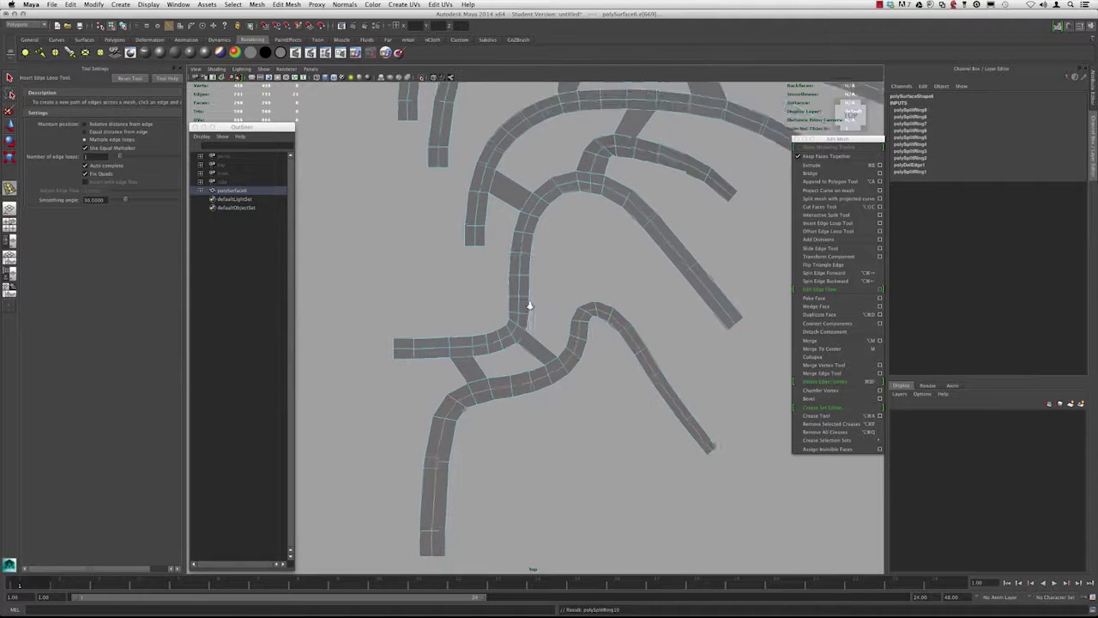
Insert an edge loop through the bridge joining the bend of the middle strip to the curved strip below.
{"action": "middle_click_drag", "start_coordinate": [529, 304], "coordinate": [463, 428], "text": "alt"}
{"action": "middle_click_drag", "start_coordinate": [566, 223], "coordinate": [609, 449], "text": "alt"}
{"action": "left_click_drag", "start_coordinate": [609, 448], "coordinate": [612, 328], "text": "alt"}
{"action": "right_click_drag", "start_coordinate": [556, 318], "coordinate": [645, 393], "text": "alt"}
{"action": "middle_click_drag", "start_coordinate": [540, 289], "coordinate": [529, 319], "text": "alt"}
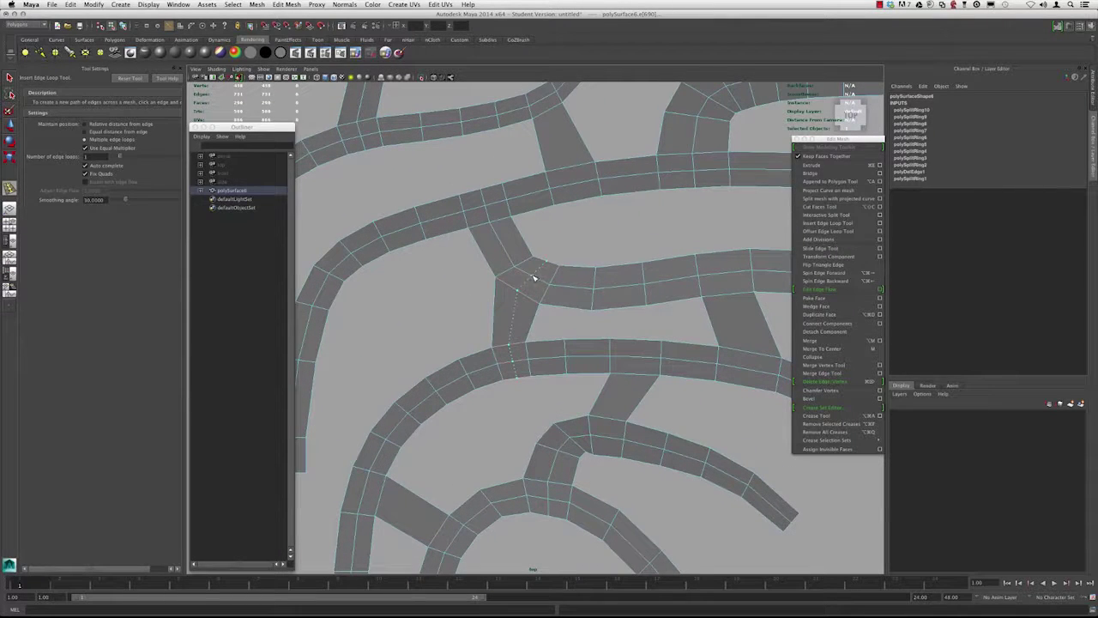
{"action": "left_click", "coordinate": [534, 278]}
Insert edge loops through the bridge beside the lower arch and the bridges above and below the large curved strip.
{"action": "right_click_drag", "start_coordinate": [533, 278], "coordinate": [505, 257], "text": "alt"}
{"action": "middle_click_drag", "start_coordinate": [558, 352], "coordinate": [551, 264], "text": "alt"}
{"action": "right_click_drag", "start_coordinate": [506, 257], "coordinate": [600, 314], "text": "alt"}
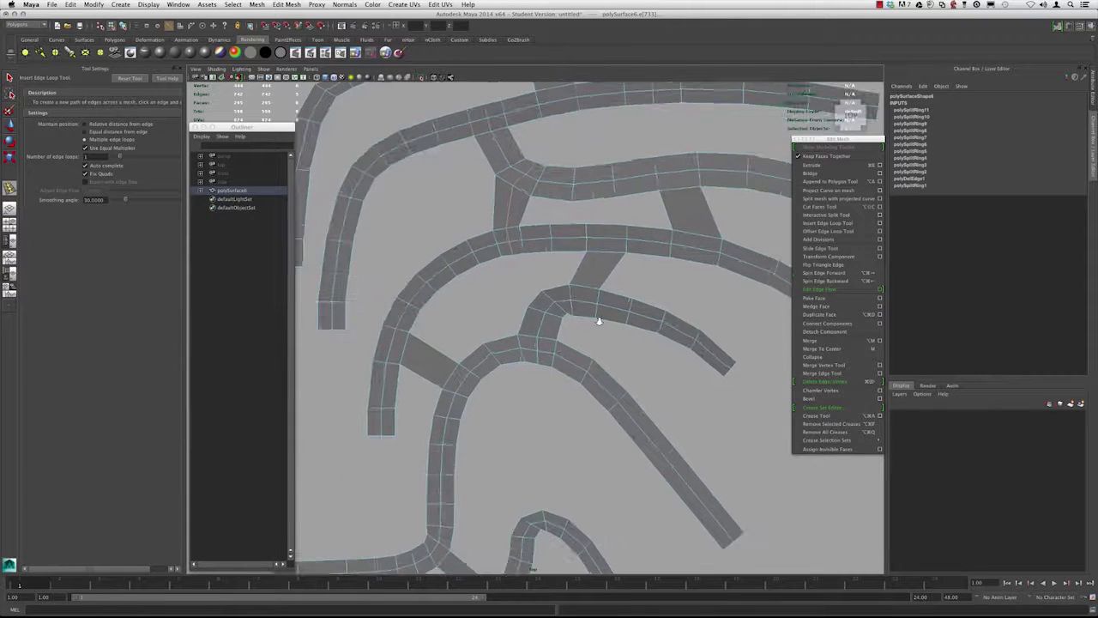
{"action": "left_click", "coordinate": [461, 379]}
{"action": "left_click_drag", "start_coordinate": [460, 379], "coordinate": [608, 319], "text": "alt"}
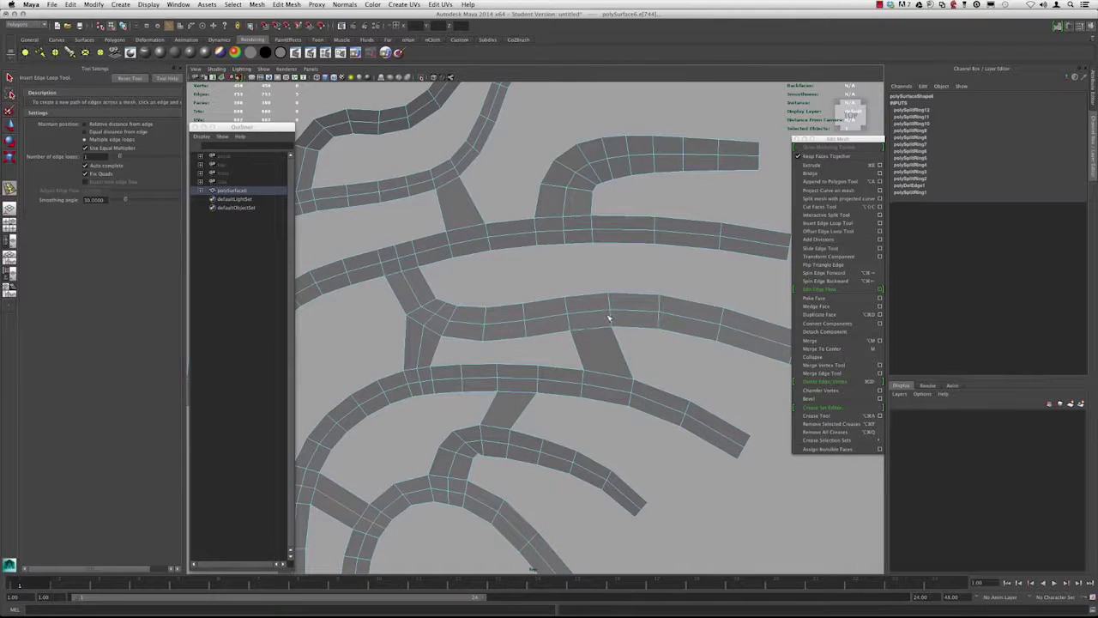
{"action": "left_click", "coordinate": [596, 312]}
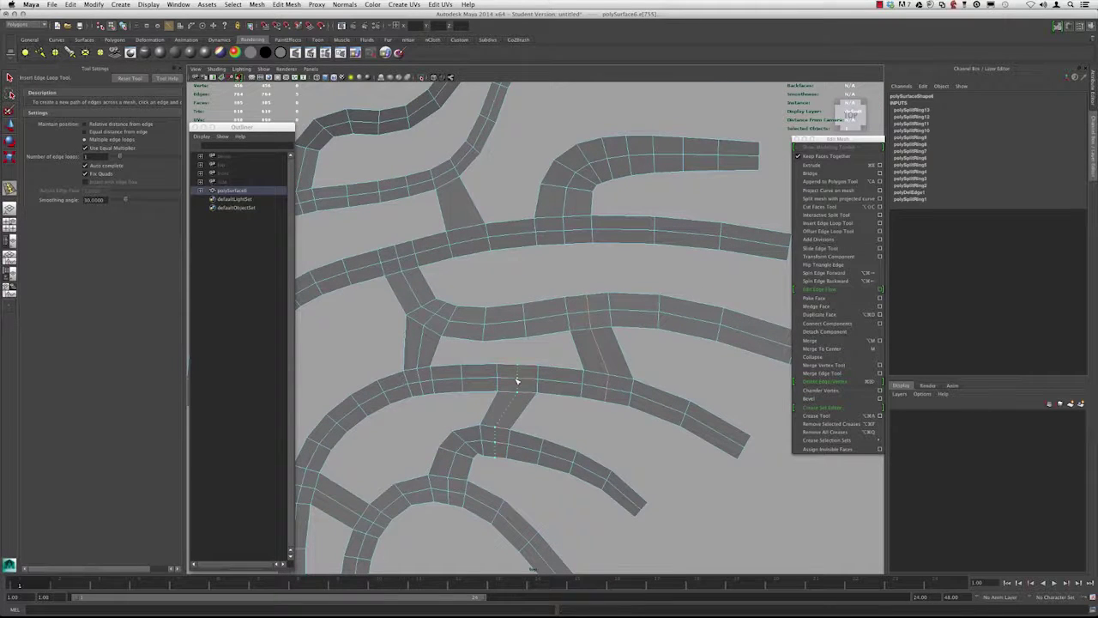
{"action": "left_click", "coordinate": [517, 380]}
Insert edge loops through the bridge above the long middle strip and the bridge between the two uppermost strips.
{"action": "middle_click_drag", "start_coordinate": [476, 288], "coordinate": [482, 298], "text": "alt"}
{"action": "left_click_drag", "start_coordinate": [483, 298], "coordinate": [546, 295], "text": "alt"}
{"action": "left_click", "coordinate": [522, 271]}
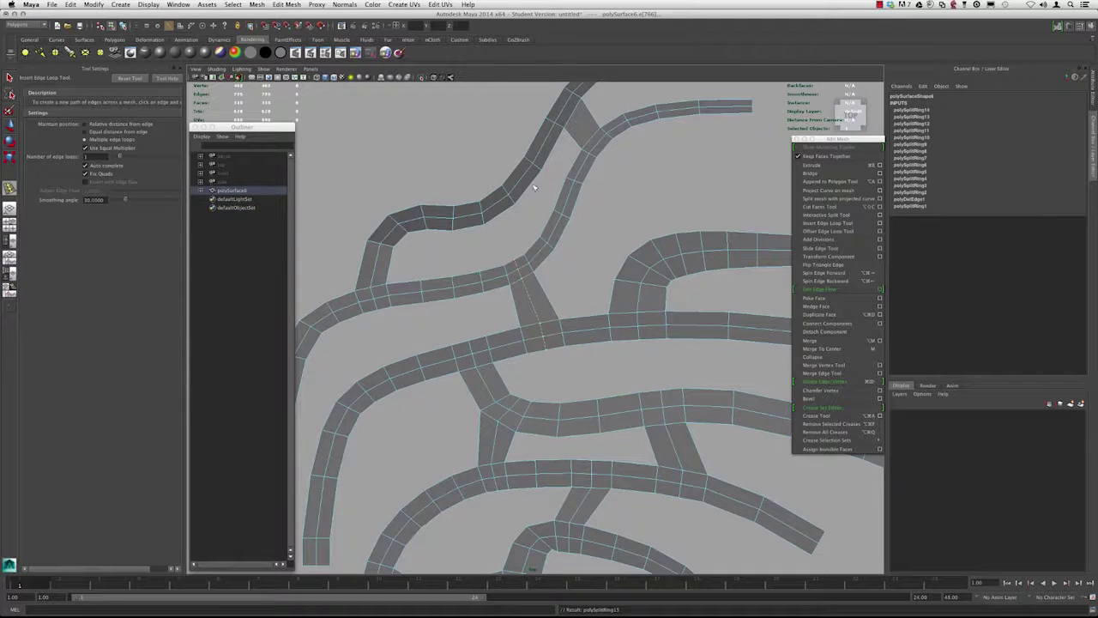
{"action": "left_click", "coordinate": [566, 105]}
Insert edge loops through the two bridges connecting the lowest winding strip to the arch's strip.
{"action": "middle_click_drag", "start_coordinate": [464, 316], "coordinate": [532, 255], "text": "alt"}
{"action": "right_click_drag", "start_coordinate": [532, 254], "coordinate": [492, 226], "text": "alt"}
{"action": "middle_click_drag", "start_coordinate": [563, 439], "coordinate": [516, 163], "text": "alt"}
{"action": "right_click_drag", "start_coordinate": [516, 343], "coordinate": [592, 365], "text": "alt"}
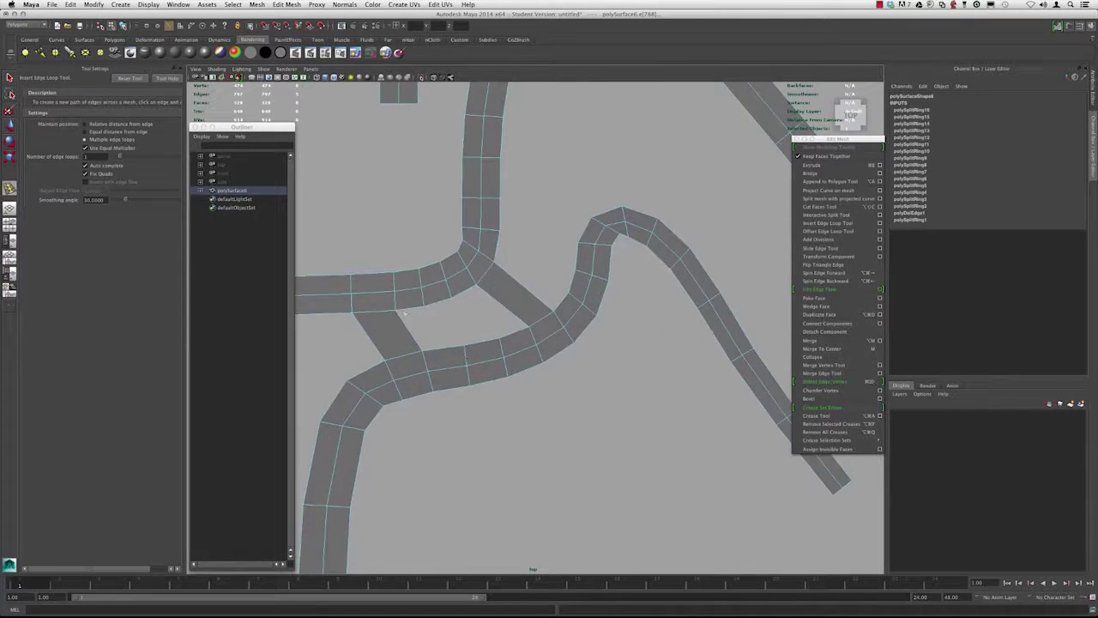
{"action": "middle_click_drag", "start_coordinate": [412, 316], "coordinate": [524, 297], "text": "alt"}
{"action": "left_click", "coordinate": [493, 280]}
{"action": "left_click_drag", "start_coordinate": [600, 246], "coordinate": [529, 250], "text": "alt"}
{"action": "left_click", "coordinate": [527, 243]}
Switch to the Move Tool, return the mesh to object mode and deselect it.
{"action": "right_click_drag", "start_coordinate": [527, 247], "coordinate": [503, 298], "text": "alt"}
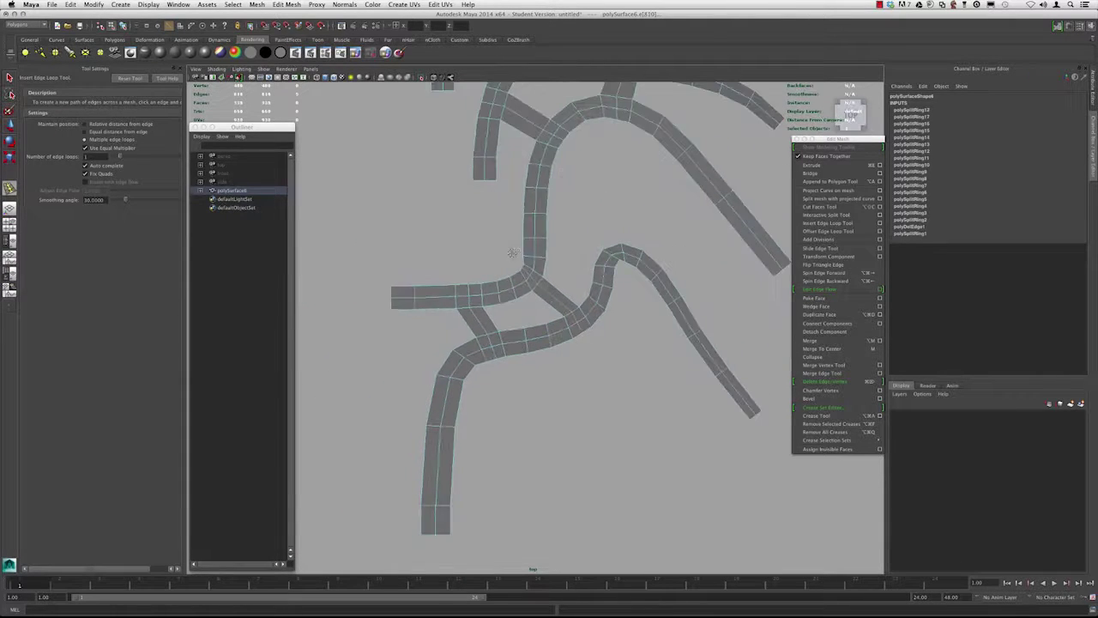
{"action": "middle_click_drag", "start_coordinate": [512, 250], "coordinate": [405, 442], "text": "alt"}
{"action": "middle_click_drag", "start_coordinate": [522, 277], "coordinate": [618, 455], "text": "alt"}
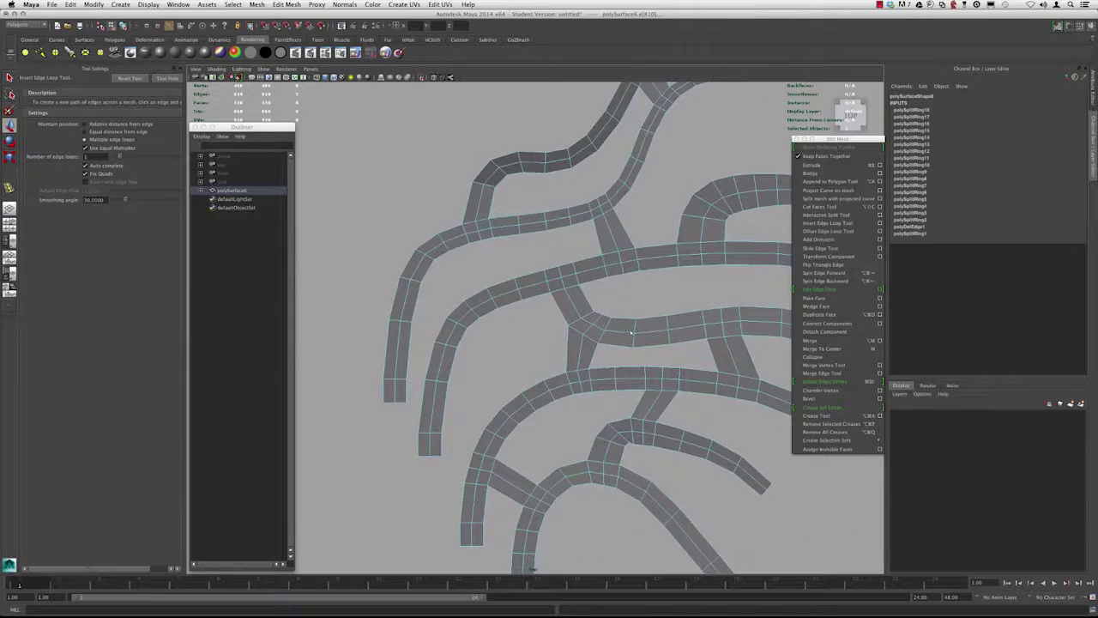
{"action": "key", "text": "w"}
{"action": "right_click", "coordinate": [662, 210]}
{"action": "right_click_drag", "start_coordinate": [662, 212], "coordinate": [662, 212]}
{"action": "right_click_drag", "start_coordinate": [617, 245], "coordinate": [659, 234]}
{"action": "left_click", "coordinate": [655, 230]}
{"action": "middle_click_drag", "start_coordinate": [434, 191], "coordinate": [347, 256], "text": "alt"}
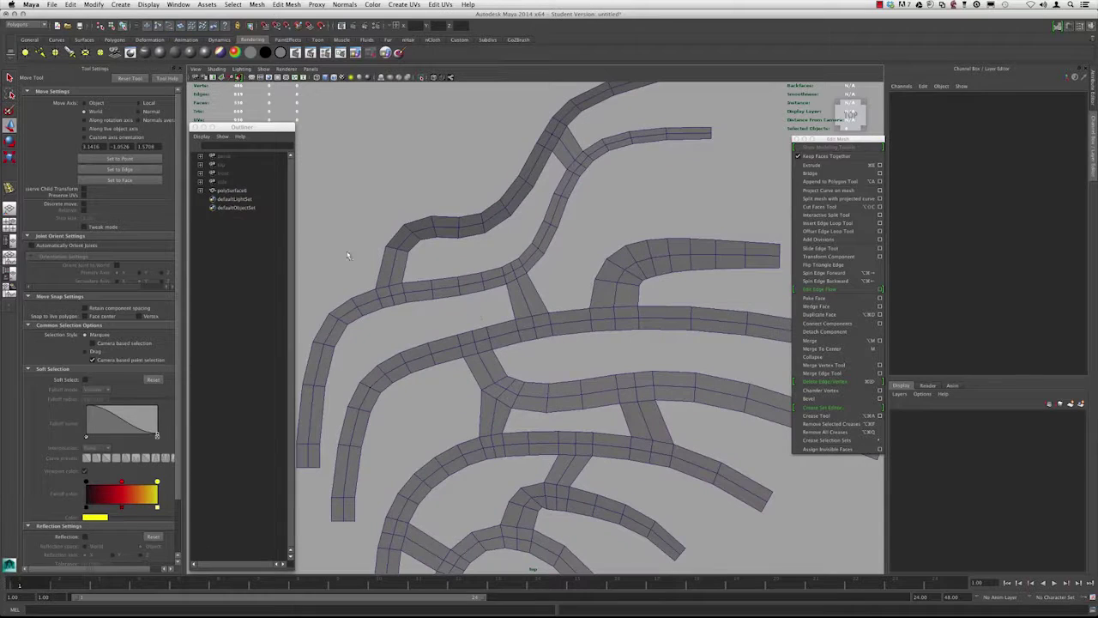
Close the Tool Settings and move the Outliner and floating Edit Mesh window away from the strips.
{"action": "left_click", "coordinate": [180, 69]}
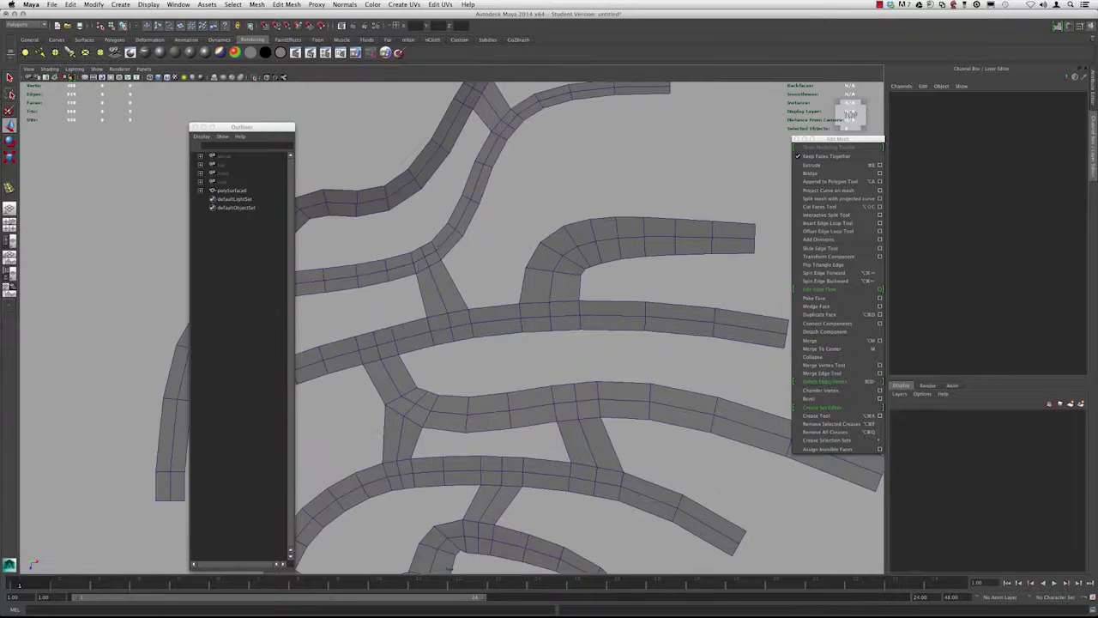
{"action": "left_click_drag", "start_coordinate": [275, 129], "coordinate": [118, 131]}
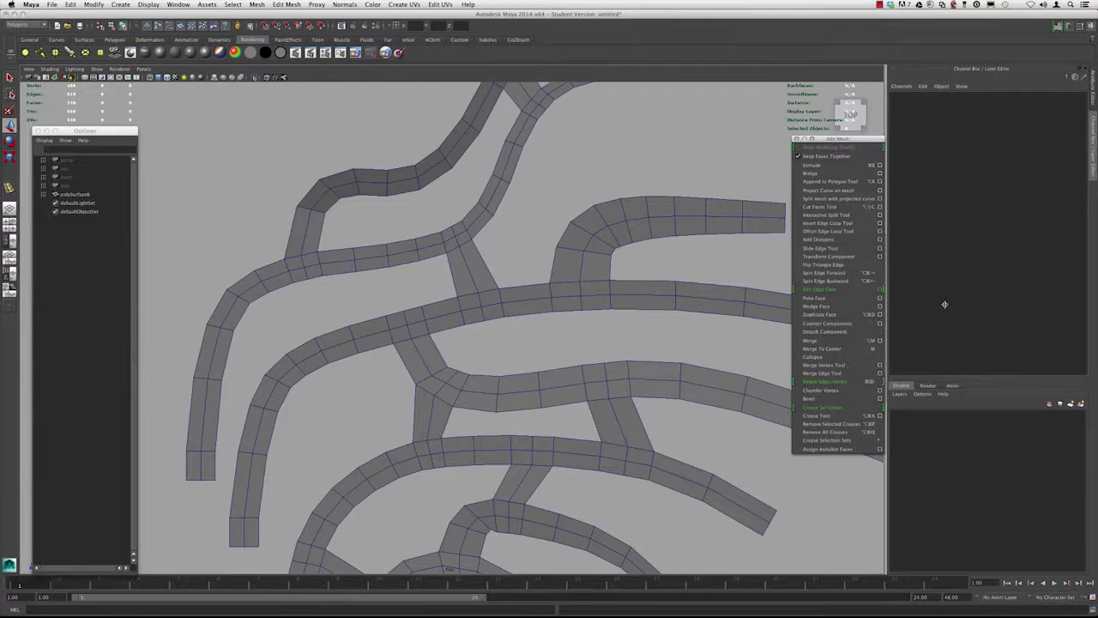
{"action": "left_click_drag", "start_coordinate": [858, 138], "coordinate": [878, 182]}
Switch the mesh to edge mode and select the full centre edge loop of the second strip from the top.
{"action": "scroll", "coordinate": [580, 253], "scroll_direction": "down", "scroll_amount": 1}
{"action": "middle_click_drag", "start_coordinate": [580, 252], "coordinate": [529, 320], "text": "alt"}
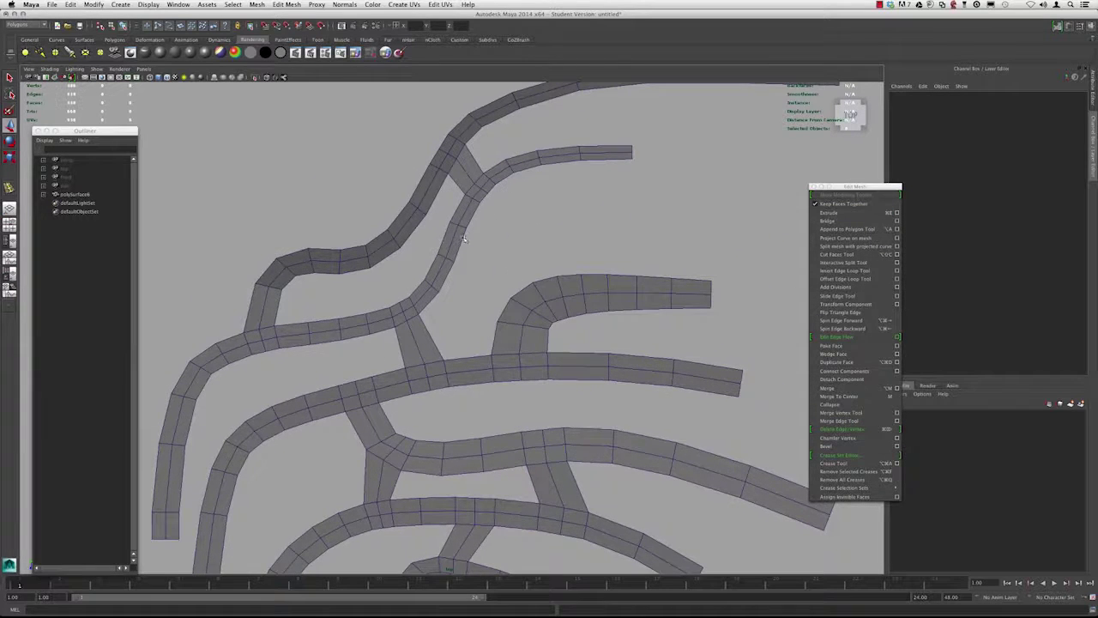
{"action": "middle_click_drag", "start_coordinate": [355, 310], "coordinate": [395, 240], "text": "alt"}
{"action": "right_click_drag", "start_coordinate": [395, 240], "coordinate": [706, 359], "text": "alt"}
{"action": "mouse_move", "coordinate": [435, 233]}
{"action": "middle_mouse_down", "text": "alt"}
{"action": "mouse_move", "coordinate": [533, 273]}
{"action": "mouse_move", "coordinate": [436, 260]}
{"action": "mouse_move", "coordinate": [443, 273]}
{"action": "middle_mouse_up", "text": "alt"}
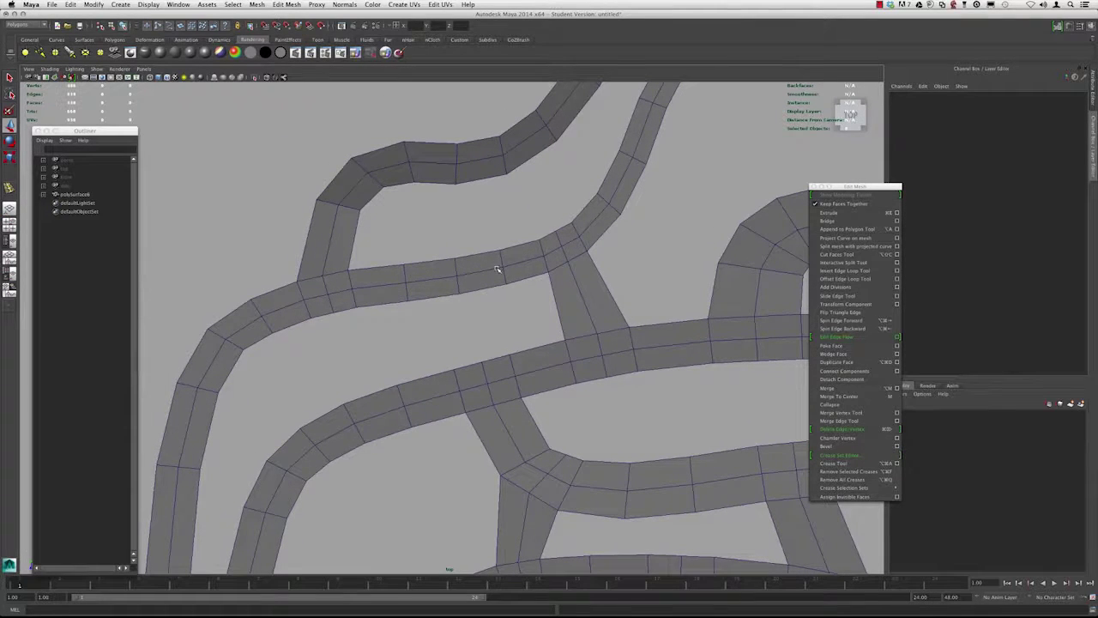
{"action": "right_click_drag", "start_coordinate": [498, 269], "coordinate": [498, 249]}
{"action": "scroll", "coordinate": [499, 267], "scroll_direction": "up", "scroll_amount": 1}
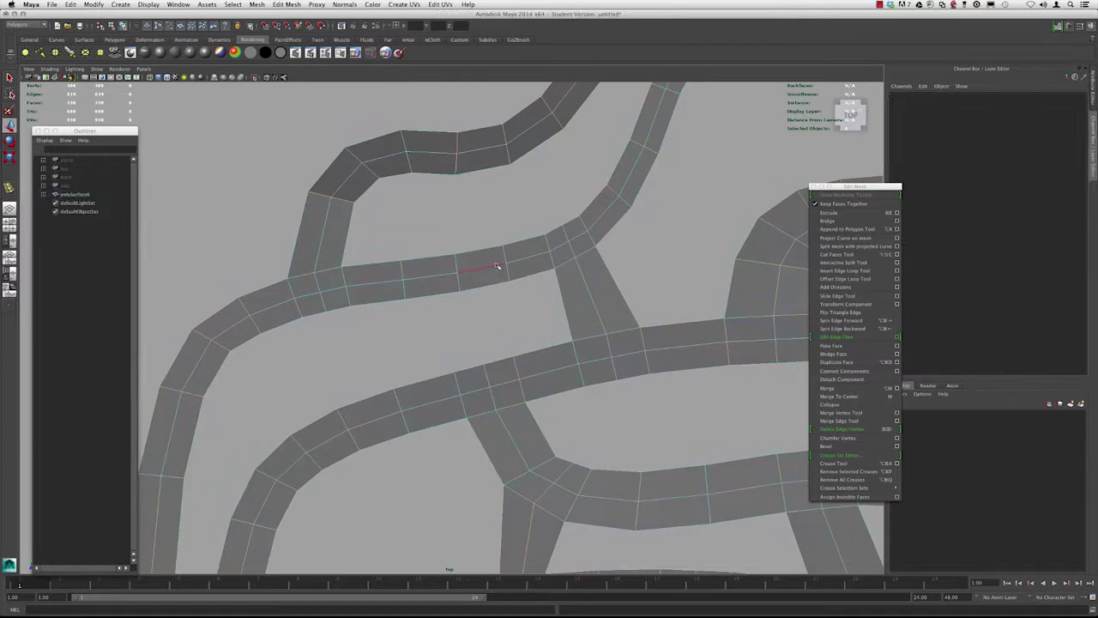
{"action": "double_click", "coordinate": [498, 266]}
Examine how the selected centre edge loop runs along the strip and through its bridge junctions.
{"action": "scroll", "coordinate": [418, 277], "scroll_direction": "down", "scroll_amount": 3}
{"action": "middle_click_drag", "start_coordinate": [526, 258], "coordinate": [455, 265], "text": "alt"}
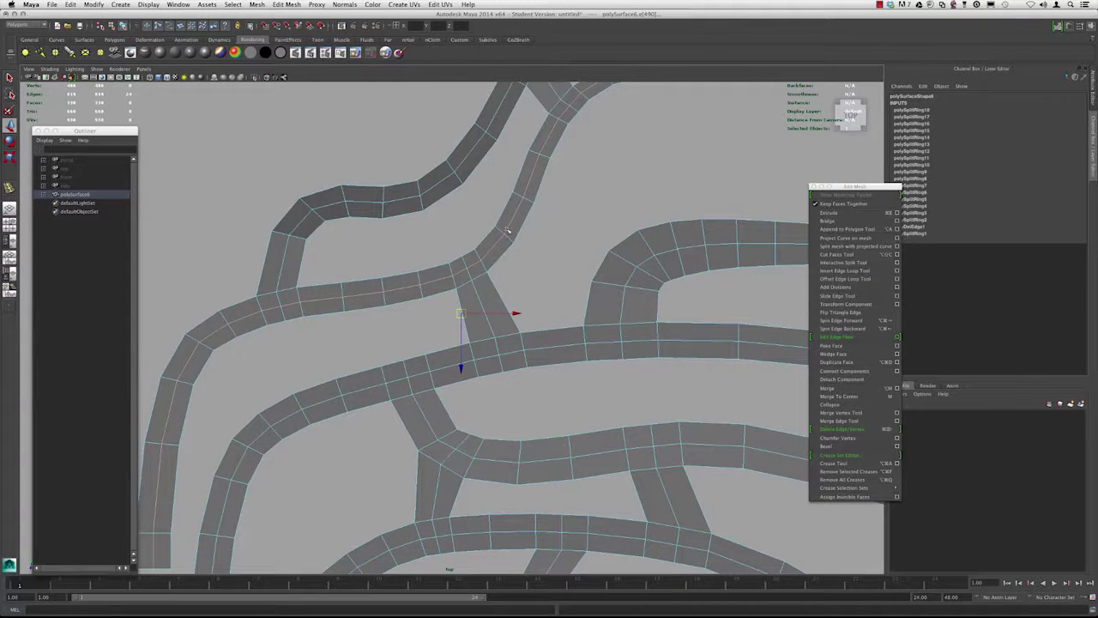
{"action": "middle_click_drag", "start_coordinate": [442, 260], "coordinate": [446, 208], "text": "alt"}
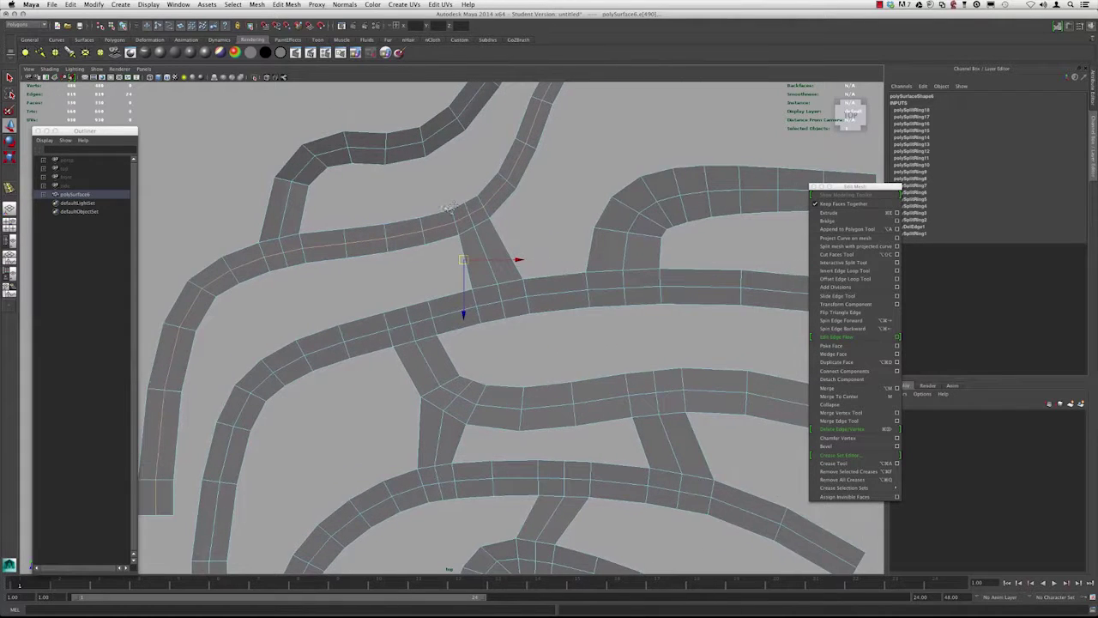
{"action": "scroll", "coordinate": [448, 210], "scroll_direction": "up", "scroll_amount": 5}
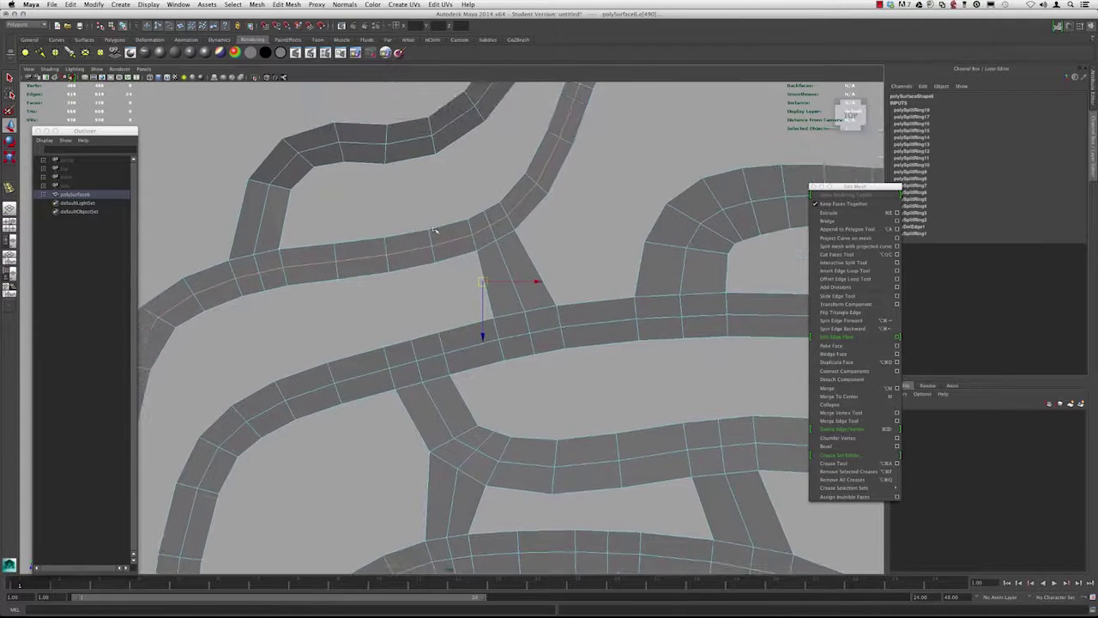
{"action": "middle_click_drag", "start_coordinate": [489, 243], "coordinate": [492, 297], "text": "alt"}
{"action": "scroll", "coordinate": [513, 296], "scroll_direction": "up", "scroll_amount": 3}
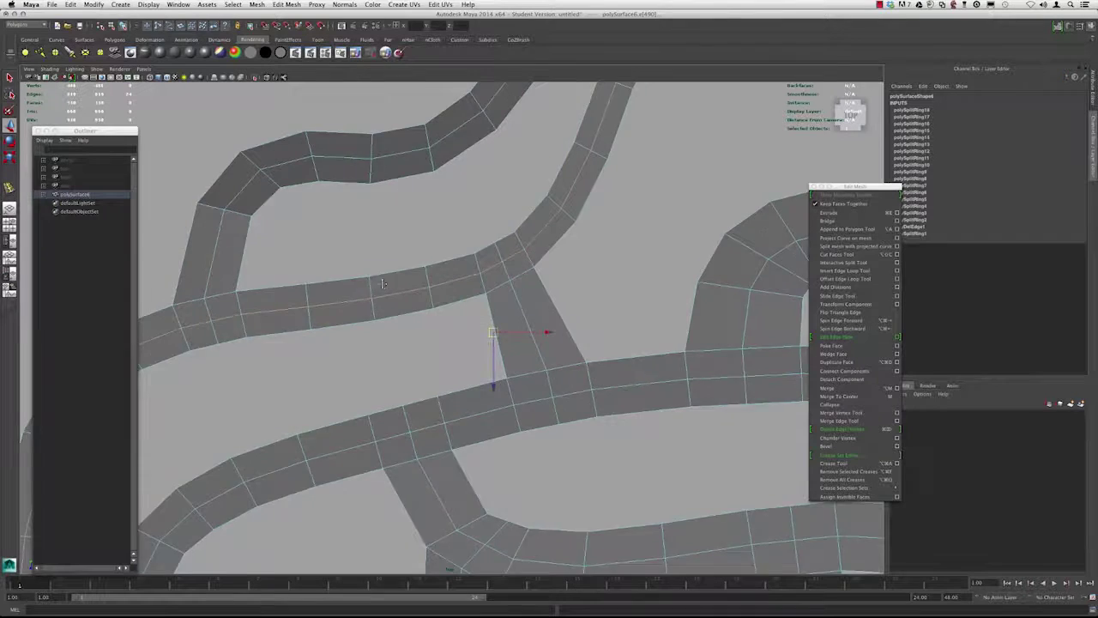
{"action": "middle_click_drag", "start_coordinate": [423, 293], "coordinate": [463, 303], "text": "alt"}
{"action": "scroll", "coordinate": [459, 294], "scroll_direction": "up", "scroll_amount": 2}
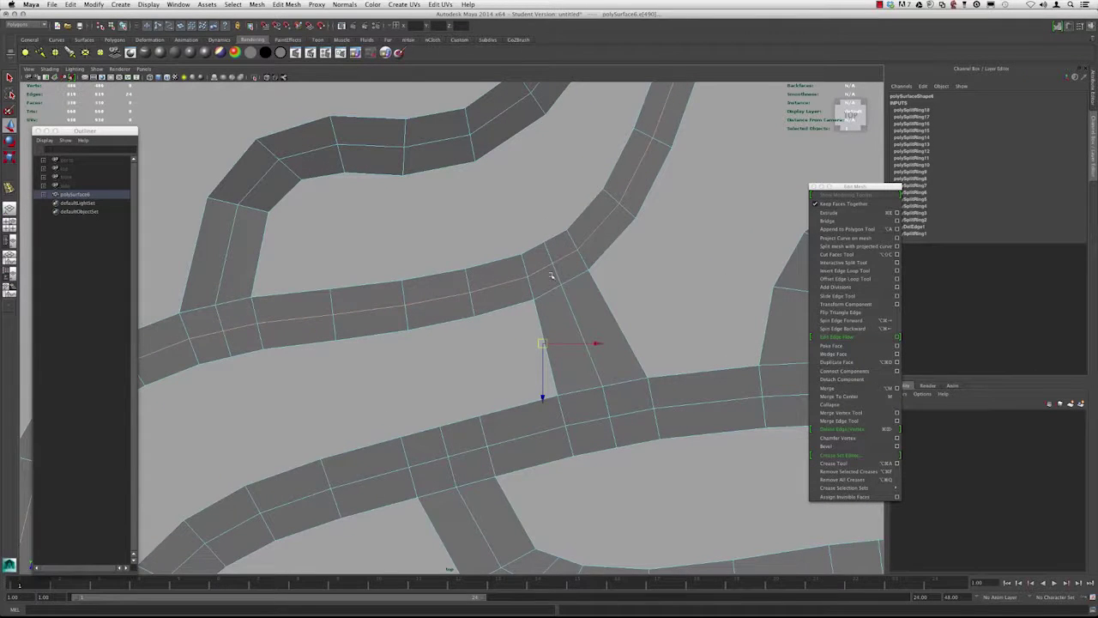
Switch to the perspective view, raise the second strip's selected centre edge loop above the mesh plane and preview the mesh smoothed.
{"action": "scroll", "coordinate": [437, 255], "scroll_direction": "down", "scroll_amount": 6}
{"action": "scroll", "coordinate": [445, 251], "scroll_direction": "up", "scroll_amount": 3}
{"action": "key", "text": "space"}
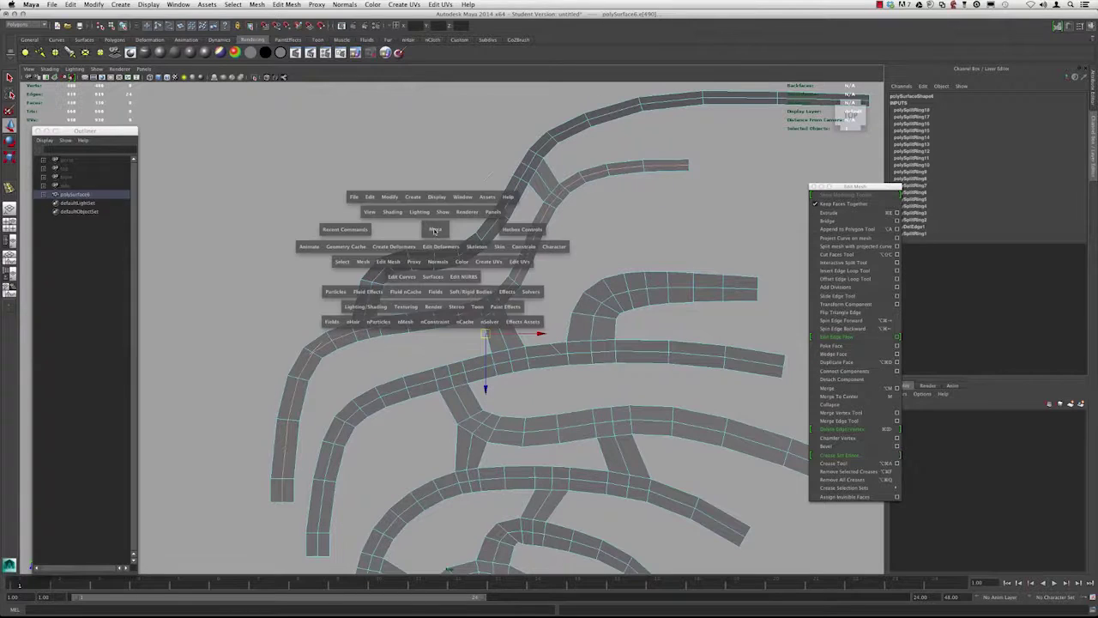
{"action": "left_click_drag", "start_coordinate": [436, 230], "coordinate": [435, 210]}
{"action": "left_click_drag", "start_coordinate": [474, 257], "coordinate": [546, 318], "text": "alt"}
{"action": "scroll", "coordinate": [480, 259], "scroll_direction": "up", "scroll_amount": 10}
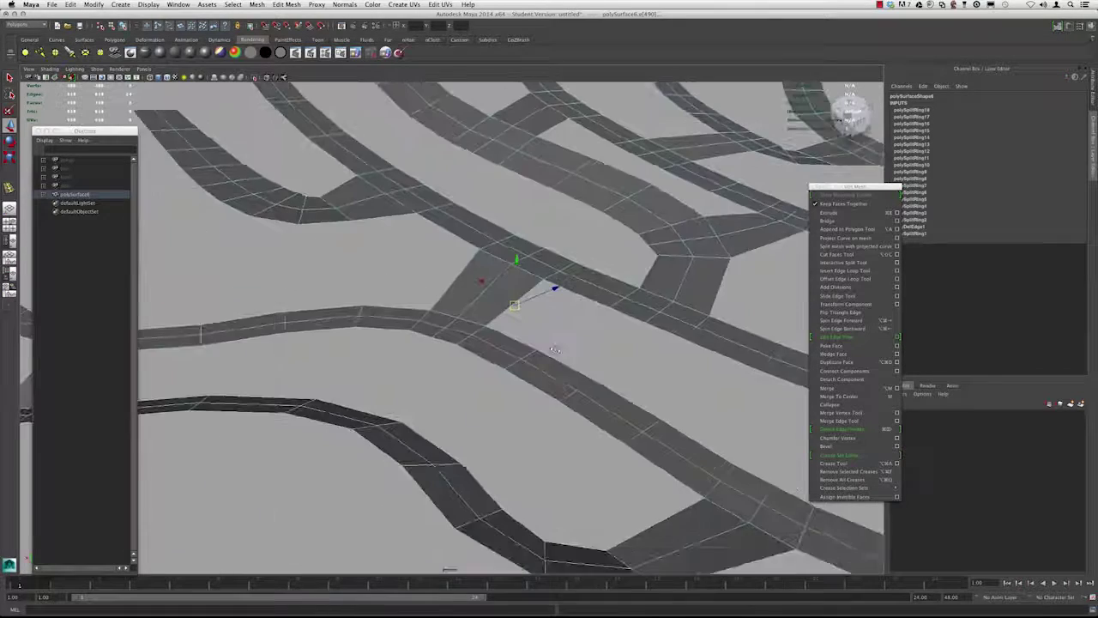
{"action": "middle_click_drag", "start_coordinate": [505, 293], "coordinate": [502, 358], "text": "alt"}
{"action": "right_click_drag", "start_coordinate": [502, 357], "coordinate": [563, 395], "text": "alt"}
{"action": "left_click_drag", "start_coordinate": [538, 343], "coordinate": [455, 326], "text": "alt"}
{"action": "mouse_move", "coordinate": [412, 327]}
{"action": "left_mouse_down", "text": "alt"}
{"action": "mouse_move", "coordinate": [515, 334]}
{"action": "mouse_move", "coordinate": [471, 344]}
{"action": "mouse_move", "coordinate": [525, 386]}
{"action": "mouse_move", "coordinate": [512, 369]}
{"action": "mouse_move", "coordinate": [553, 357]}
{"action": "mouse_move", "coordinate": [467, 352]}
{"action": "mouse_move", "coordinate": [404, 324]}
{"action": "left_mouse_up", "text": "alt"}
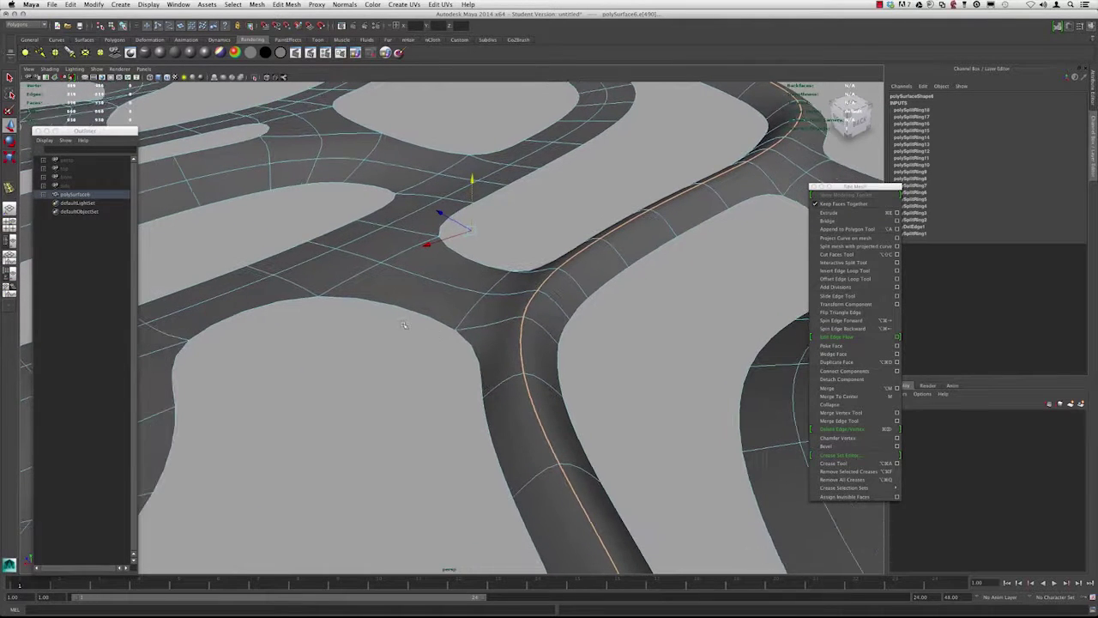
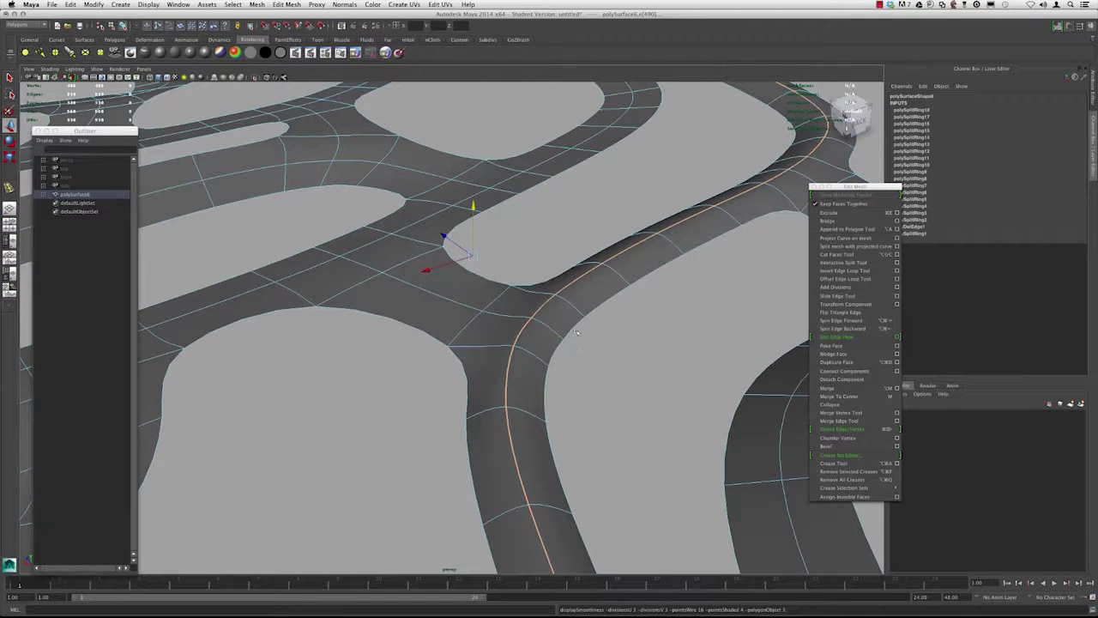
Examine how the raised centre edge loop shapes the smoothed strip at the bridge junction, then return to the unsmoothed display.
{"action": "right_click_drag", "start_coordinate": [537, 310], "coordinate": [634, 391], "text": "alt"}
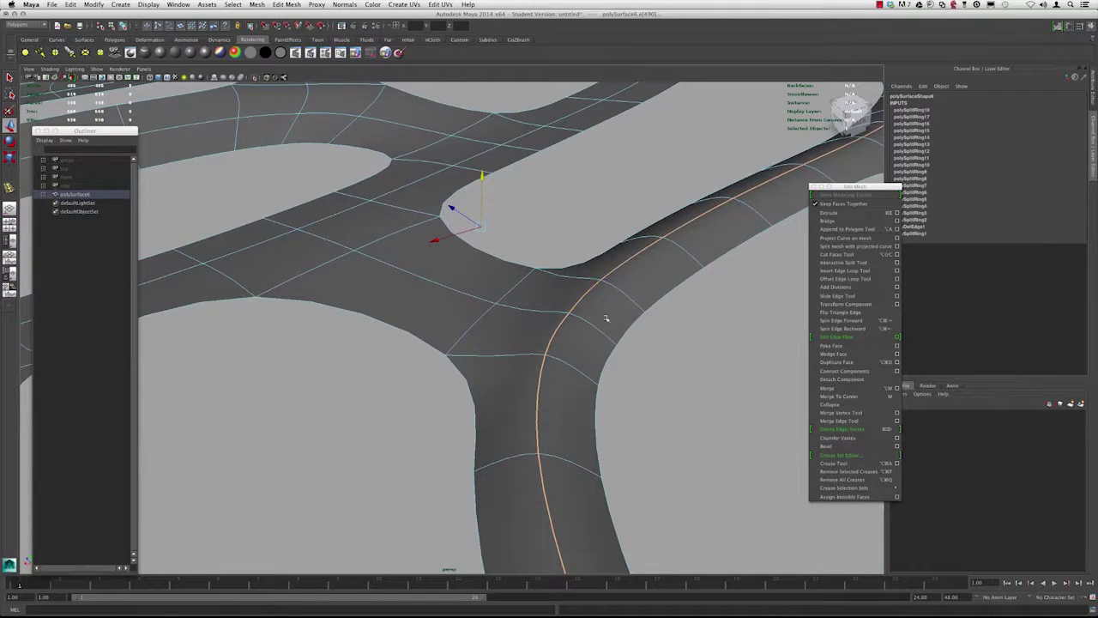
{"action": "left_click_drag", "start_coordinate": [588, 343], "coordinate": [595, 326], "text": "alt"}
{"action": "middle_click_drag", "start_coordinate": [595, 326], "coordinate": [534, 277], "text": "alt"}
{"action": "right_click_drag", "start_coordinate": [547, 301], "coordinate": [575, 350], "text": "alt"}
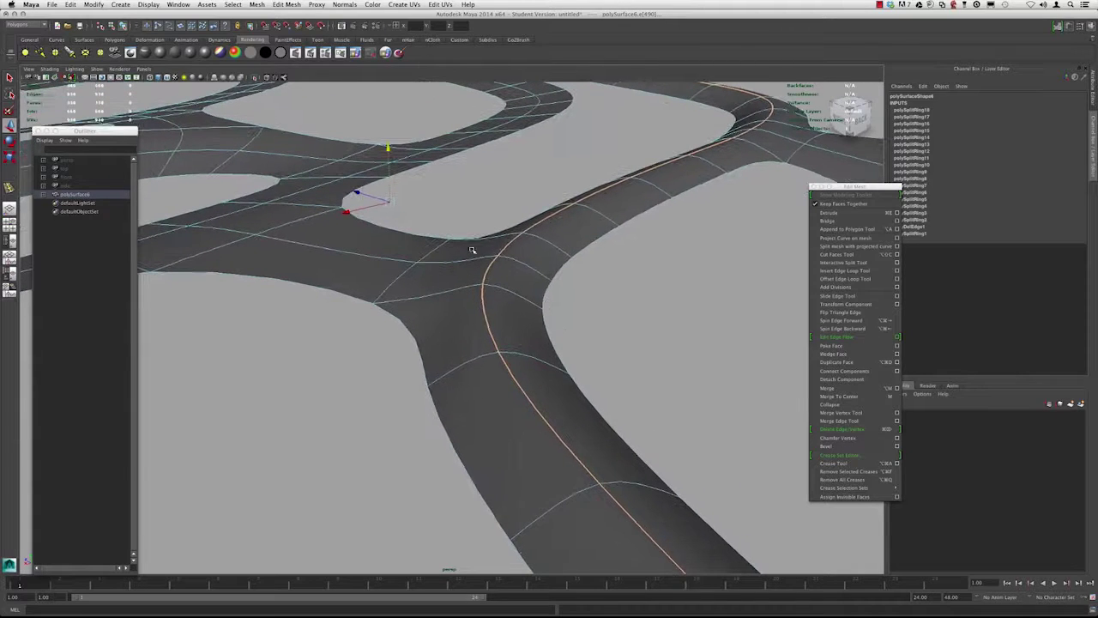
{"action": "left_click_drag", "start_coordinate": [561, 299], "coordinate": [544, 304], "text": "alt"}
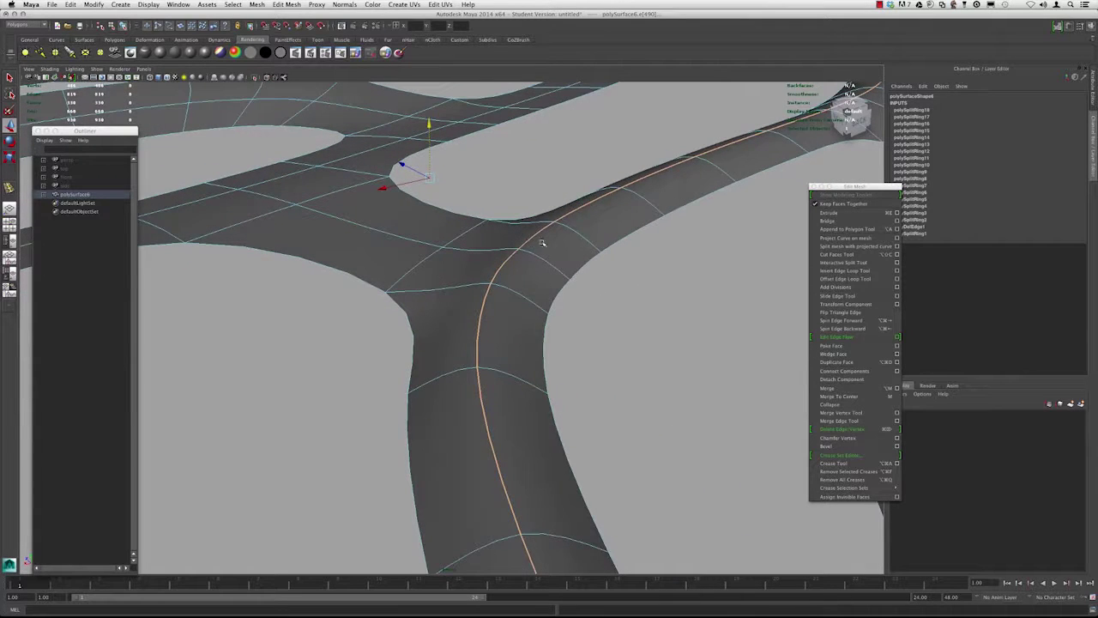
{"action": "left_click_drag", "start_coordinate": [528, 266], "coordinate": [519, 276], "text": "alt"}
{"action": "key", "text": "1"}
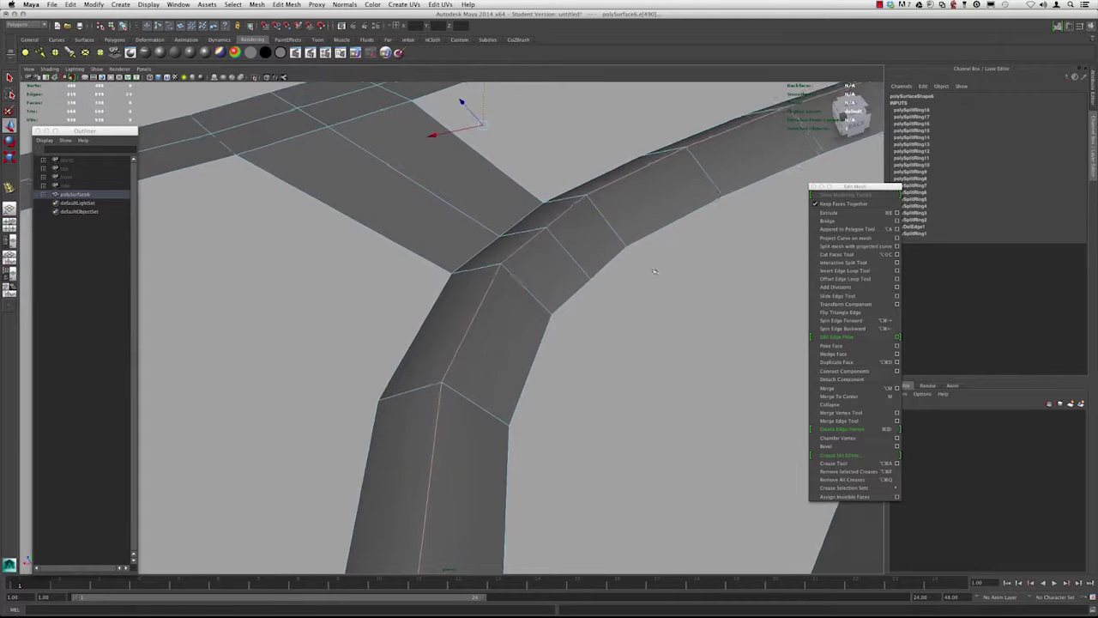
Try to insert an edge loop beside the raised centre loop with the Insert Edge Loop Tool over the smooth preview cage.
{"action": "left_click", "coordinate": [834, 272]}
{"action": "key", "text": "2"}
{"action": "left_click_drag", "start_coordinate": [521, 284], "coordinate": [524, 274], "text": "alt"}
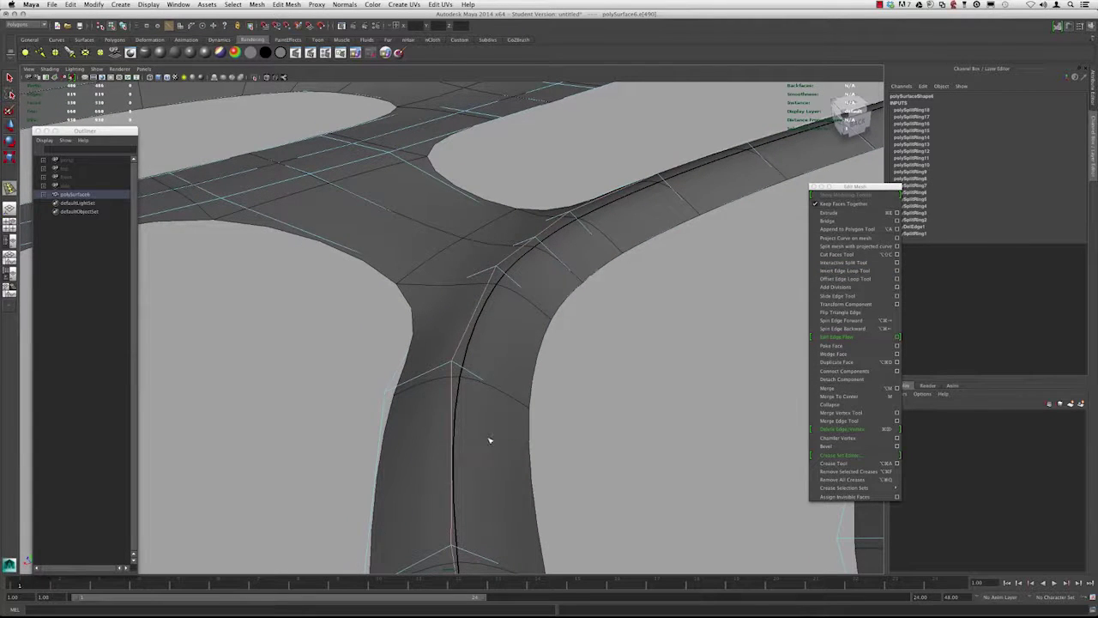
{"action": "left_click_drag", "start_coordinate": [489, 440], "coordinate": [485, 382], "text": "alt"}
{"action": "left_click_drag", "start_coordinate": [508, 273], "coordinate": [519, 296]}
{"action": "key", "text": "z"}
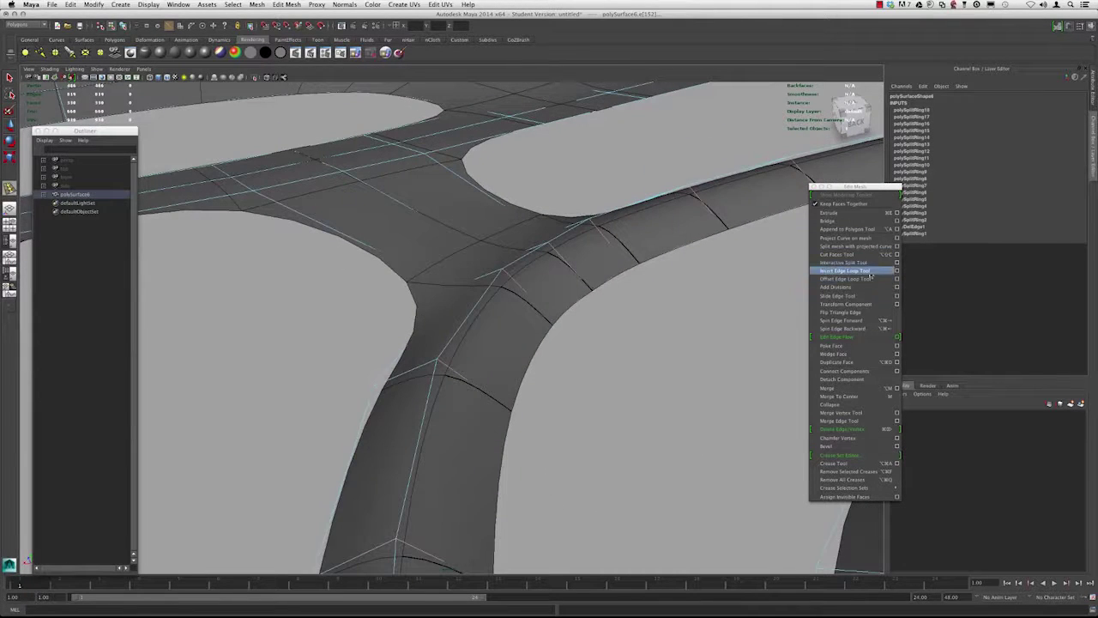
Adjust the Insert Edge Loop Tool's position setting, moving the Outliner clear of the options, and close the Tool Settings.
{"action": "left_click", "coordinate": [898, 271]}
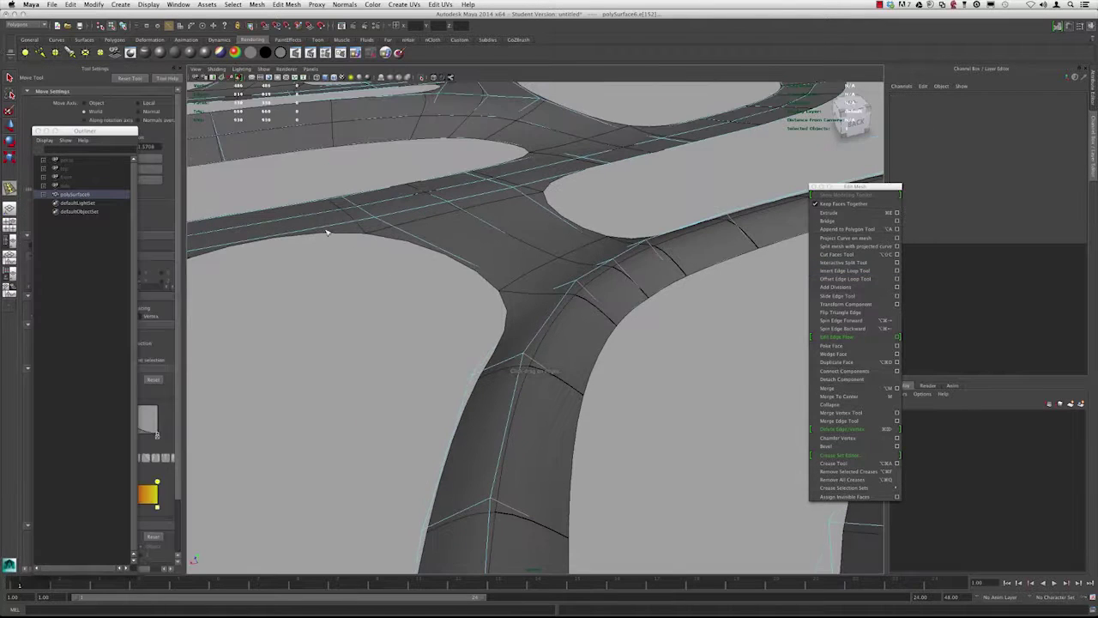
{"action": "left_click_drag", "start_coordinate": [111, 130], "coordinate": [238, 208]}
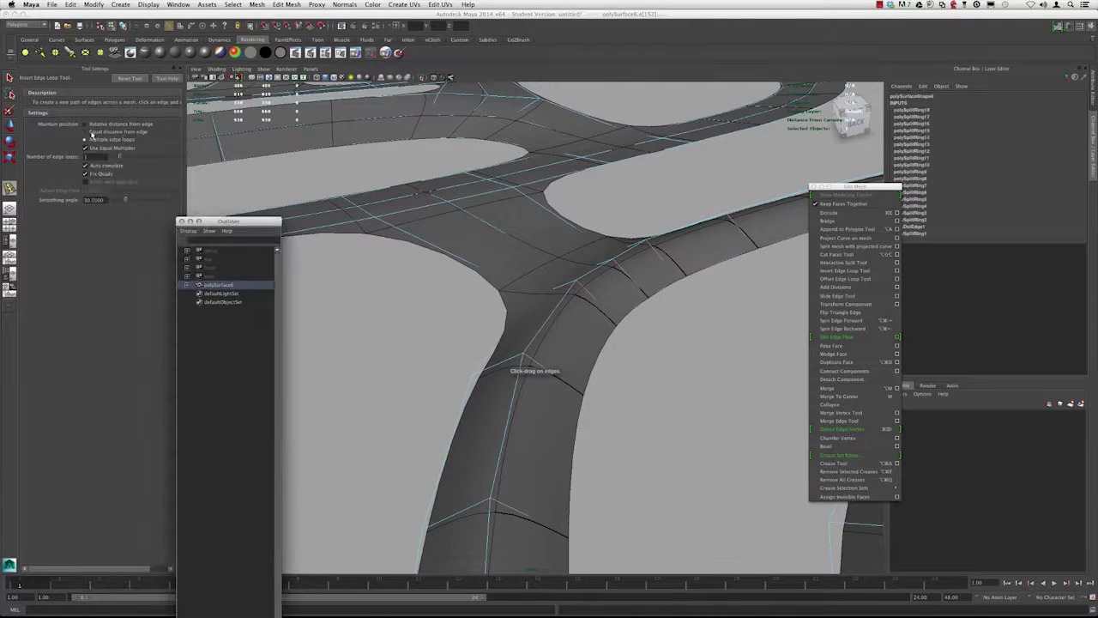
{"action": "left_click", "coordinate": [182, 70]}
Insert an edge loop close beside the raised centre loop and compare the strip smoothed and unsmoothed.
{"action": "left_click_drag", "start_coordinate": [371, 180], "coordinate": [542, 280], "text": "alt"}
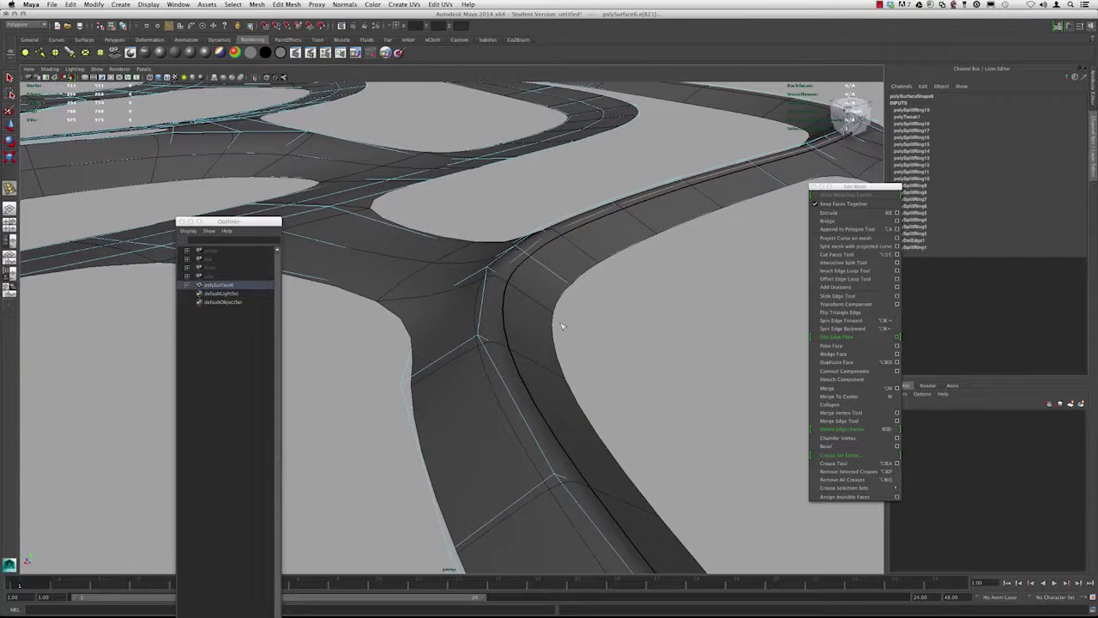
{"action": "left_click_drag", "start_coordinate": [507, 278], "coordinate": [493, 277], "text": "alt"}
{"action": "right_click_drag", "start_coordinate": [493, 278], "coordinate": [507, 282], "text": "alt"}
{"action": "key", "text": "1"}
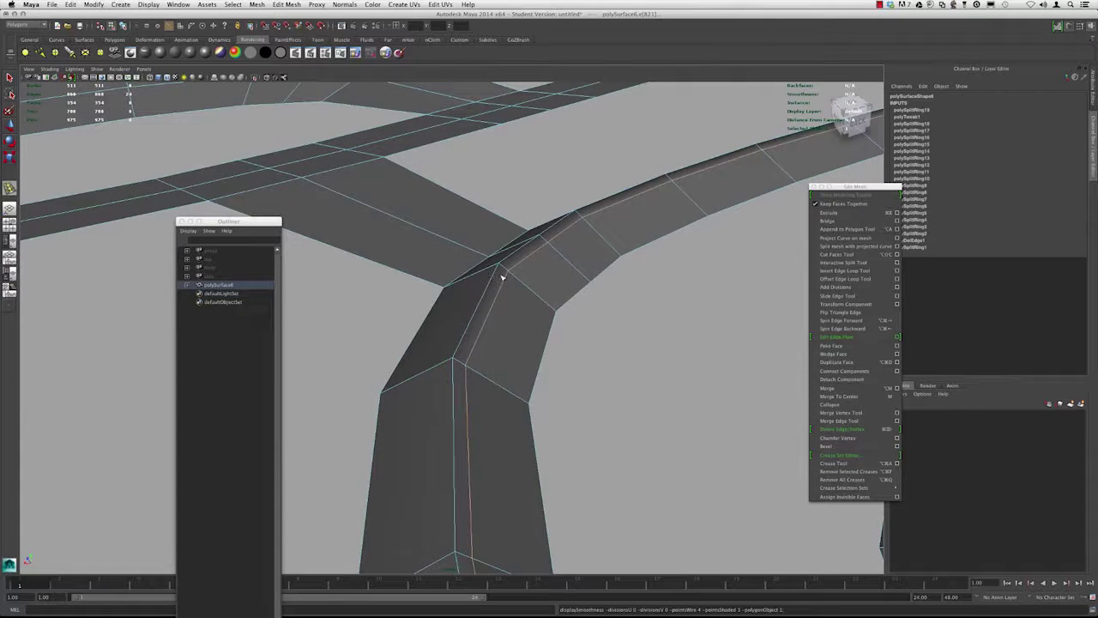
{"action": "key", "text": "3"}
{"action": "left_click_drag", "start_coordinate": [549, 335], "coordinate": [488, 286], "text": "alt"}
{"action": "key", "text": "w"}
{"action": "key", "text": "1"}
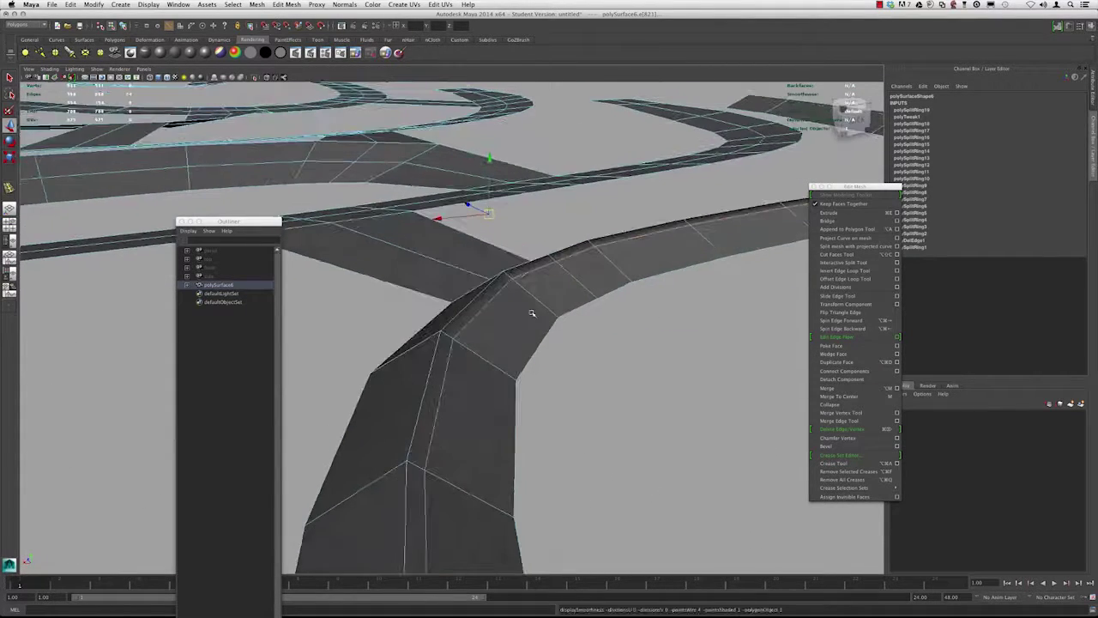
Insert edge loops on the other side of the raised centre loop and near both strip borders, then inspect the smoothed ridge.
{"action": "left_click", "coordinate": [854, 271]}
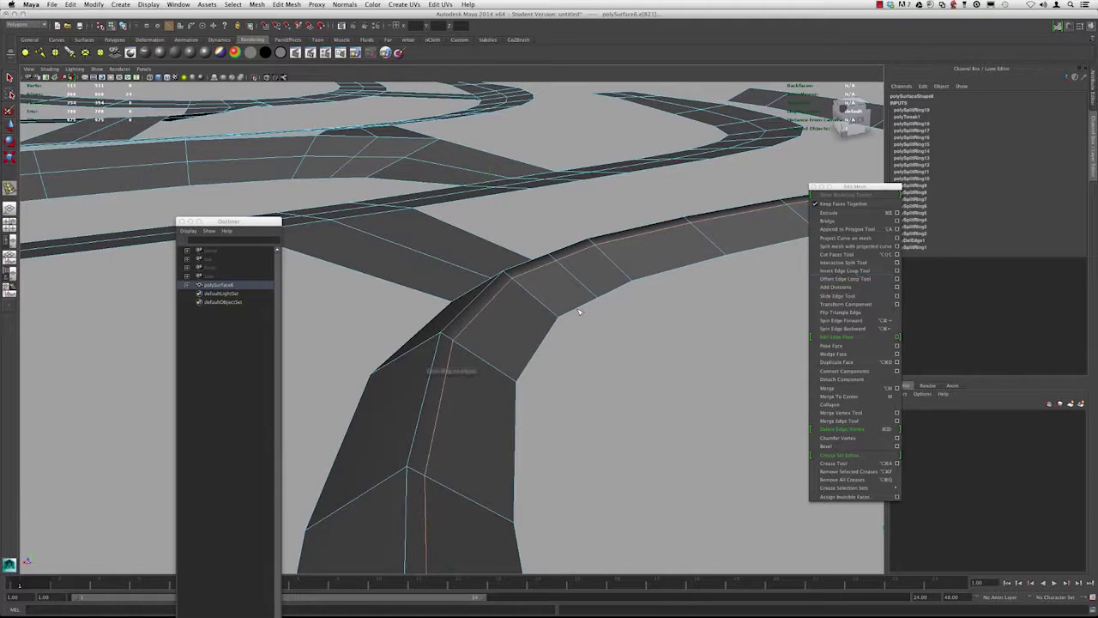
{"action": "key", "text": "3"}
{"action": "left_click_drag", "start_coordinate": [553, 319], "coordinate": [568, 299]}
{"action": "left_click_drag", "start_coordinate": [482, 333], "coordinate": [489, 334]}
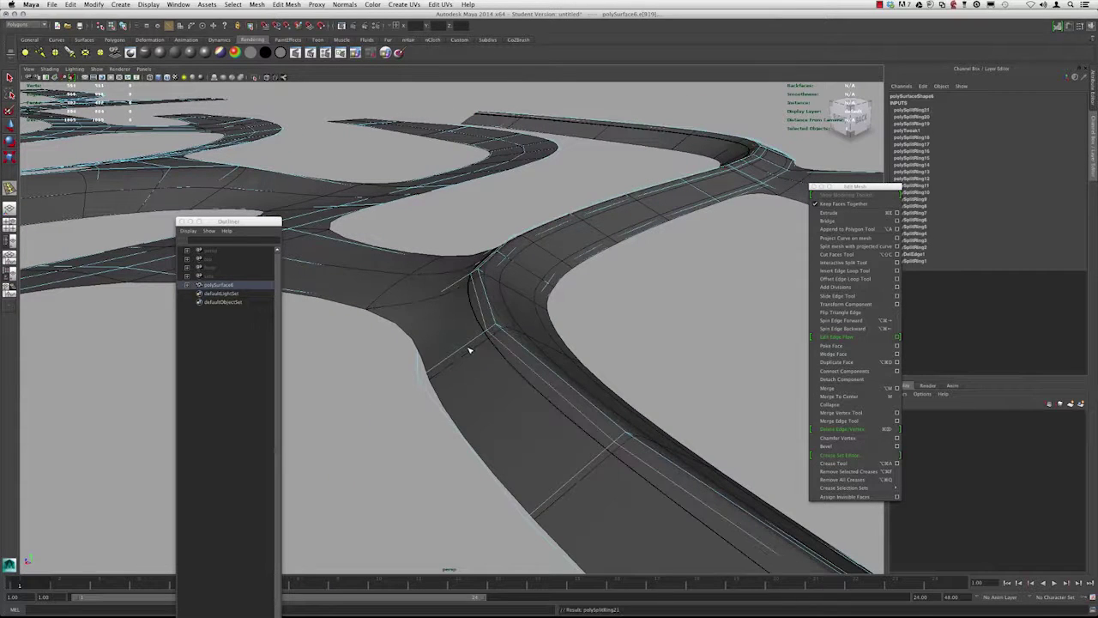
{"action": "left_click_drag", "start_coordinate": [436, 366], "coordinate": [455, 348]}
{"action": "key", "text": "w"}
{"action": "left_click", "coordinate": [602, 341]}
{"action": "left_click_drag", "start_coordinate": [603, 340], "coordinate": [541, 363], "text": "alt"}
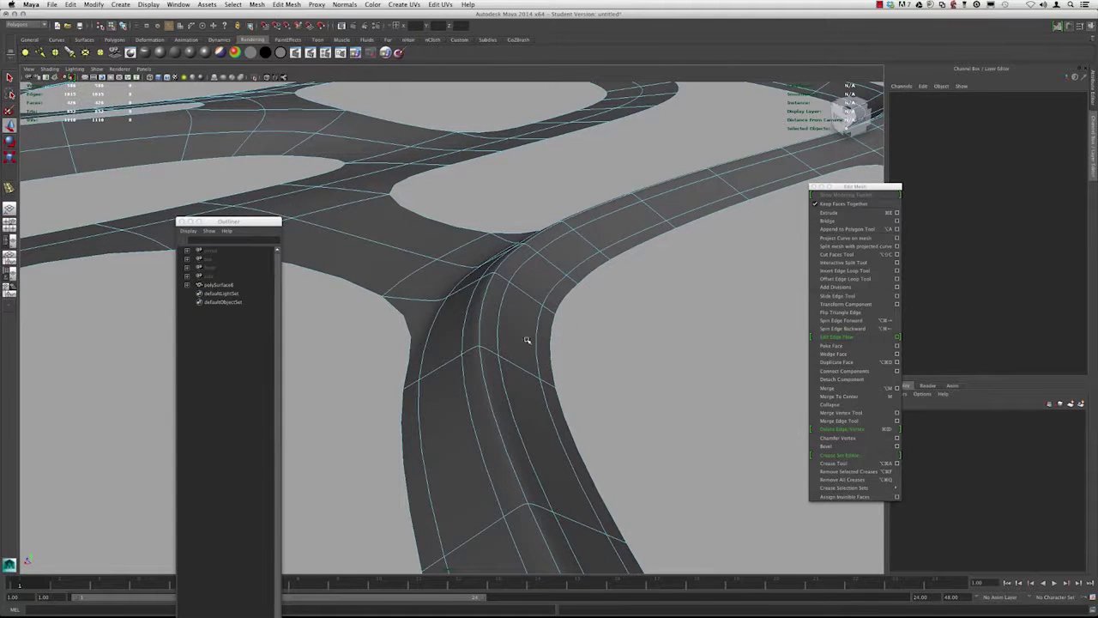
{"action": "left_click_drag", "start_coordinate": [421, 373], "coordinate": [475, 318], "text": "alt"}
Undo the extra edge loops and the raising of the centre loop, and return the mesh to the unsmoothed display.
{"action": "key", "text": "super+z"}
{"action": "key", "text": "super+z"}
{"action": "key", "text": "super+z"}
{"action": "key", "text": "super+z"}
{"action": "key", "text": "super+z"}
{"action": "key", "text": "super+z"}
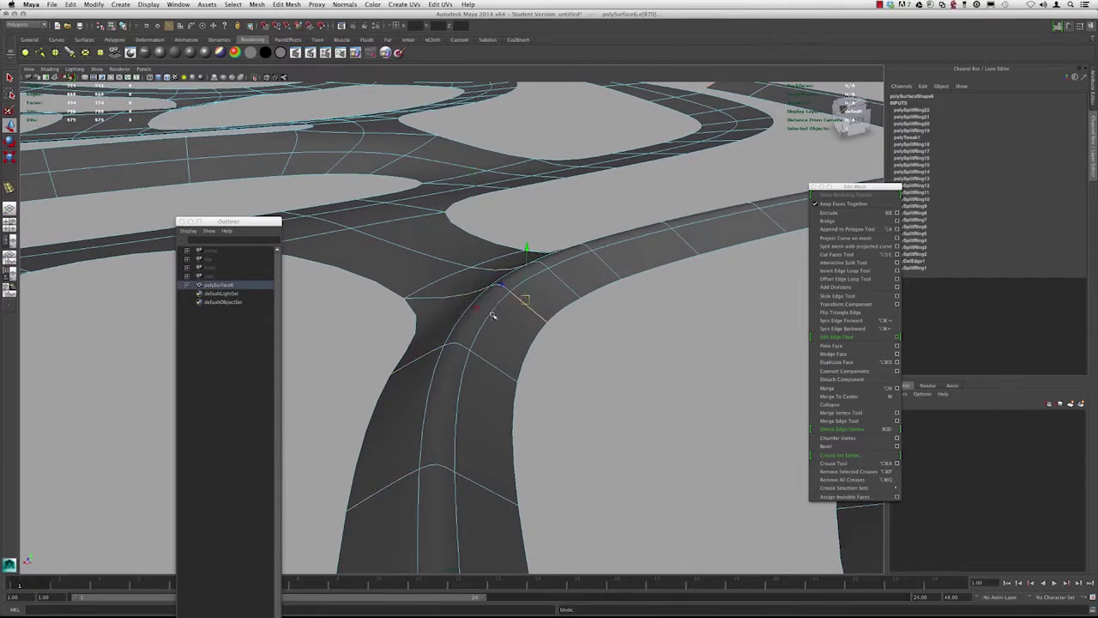
{"action": "key", "text": "z"}
{"action": "key", "text": "z"}
{"action": "key", "text": "z"}
{"action": "key", "text": "z"}
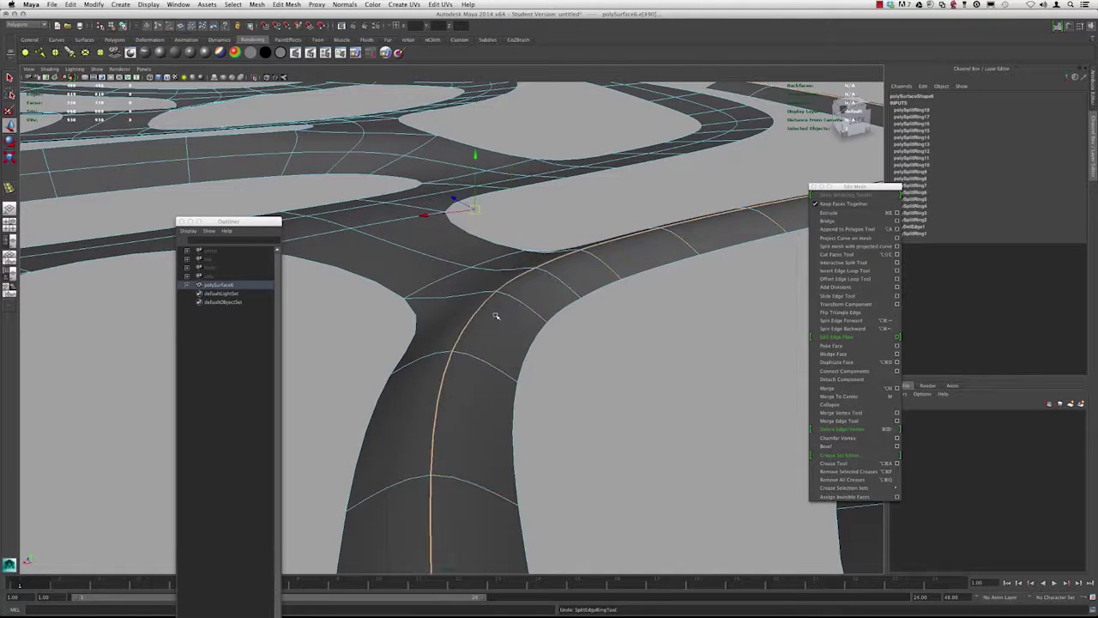
{"action": "key", "text": "1"}
{"action": "left_click_drag", "start_coordinate": [497, 314], "coordinate": [512, 315], "text": "alt"}
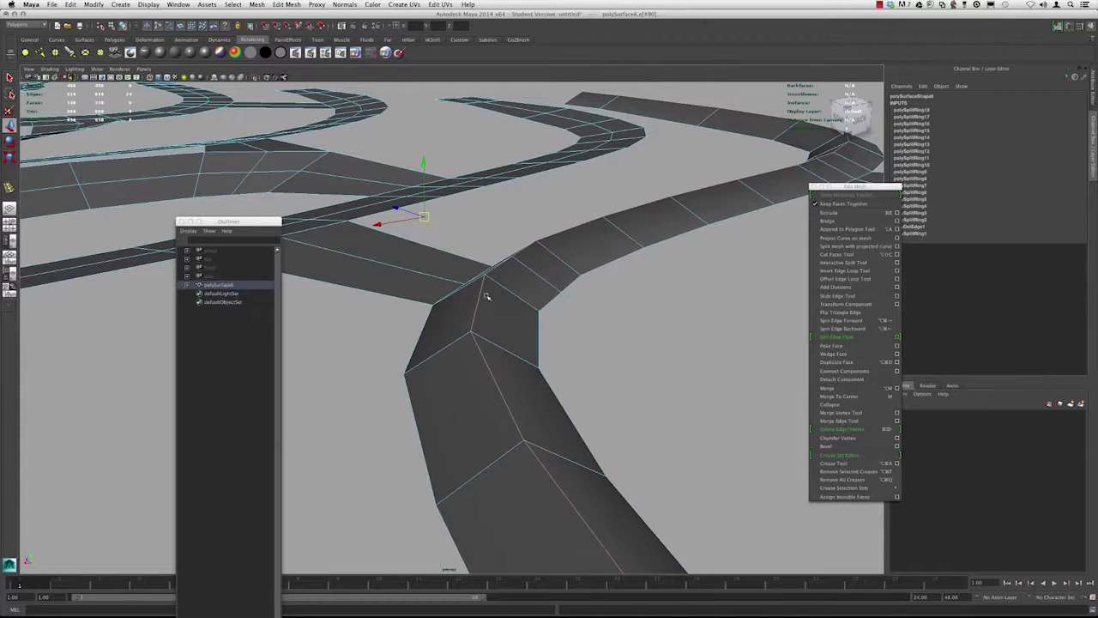
{"action": "key", "text": "z"}
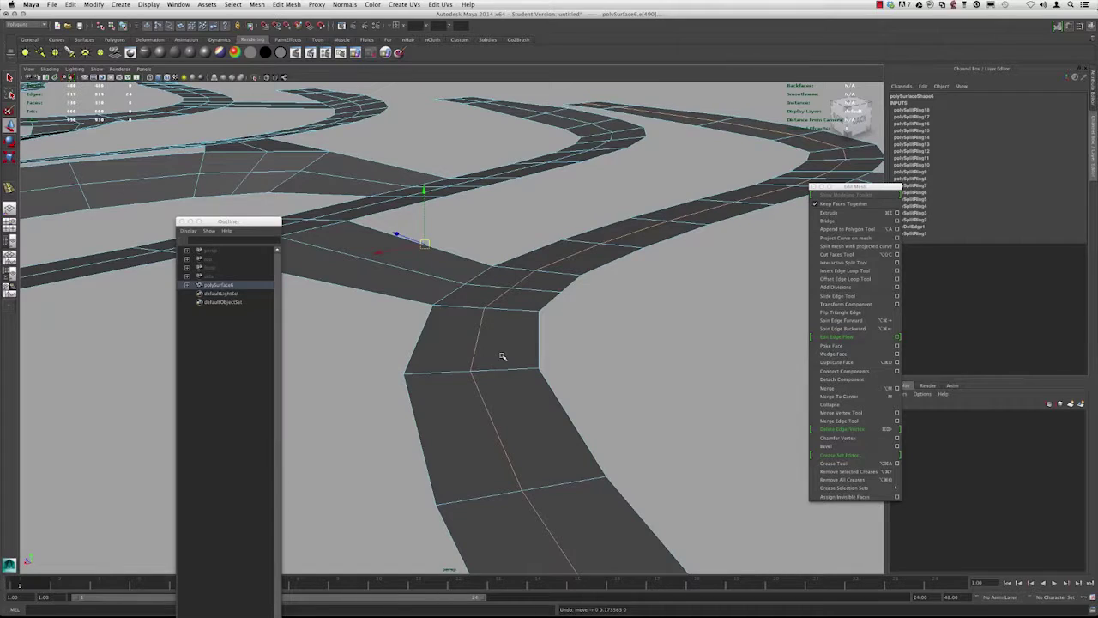
Examine the edge layout where the bridge joins the flat second strip.
{"action": "left_click_drag", "start_coordinate": [502, 356], "coordinate": [460, 335], "text": "alt"}
{"action": "middle_click_drag", "start_coordinate": [461, 335], "coordinate": [542, 250], "text": "alt"}
{"action": "left_click_drag", "start_coordinate": [542, 251], "coordinate": [486, 295], "text": "alt"}
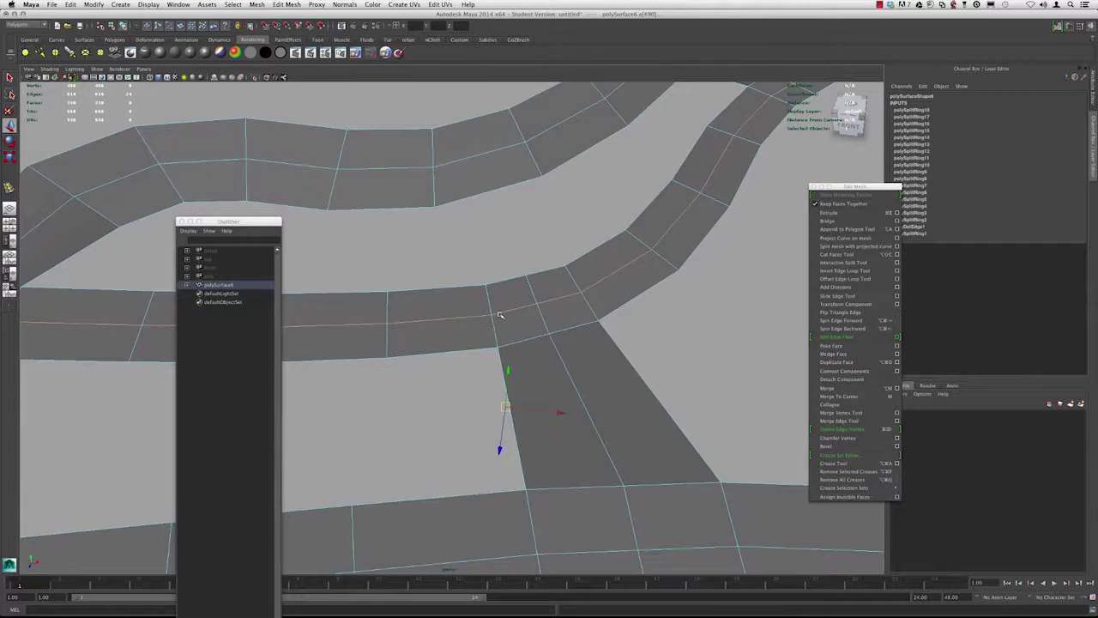
{"action": "left_click_drag", "start_coordinate": [584, 292], "coordinate": [599, 283], "text": "alt"}
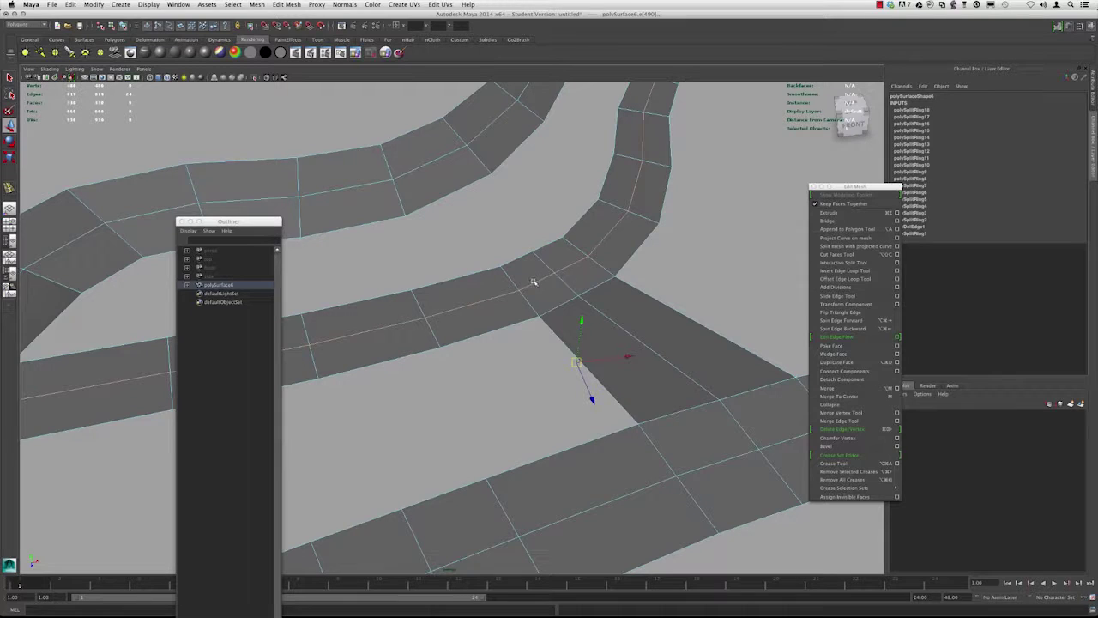
{"action": "right_click_drag", "start_coordinate": [558, 291], "coordinate": [404, 241], "text": "alt"}
{"action": "left_click_drag", "start_coordinate": [404, 241], "coordinate": [495, 281], "text": "alt"}
Return the mesh to object mode and reselect it as a whole.
{"action": "right_click_drag", "start_coordinate": [495, 281], "coordinate": [523, 270]}
{"action": "left_click", "coordinate": [612, 291]}
{"action": "left_click_drag", "start_coordinate": [613, 292], "coordinate": [492, 345], "text": "alt"}
{"action": "left_click", "coordinate": [493, 344]}
{"action": "middle_click_drag", "start_coordinate": [492, 345], "coordinate": [482, 261], "text": "alt"}
{"action": "left_click_drag", "start_coordinate": [482, 262], "coordinate": [457, 285], "text": "alt"}
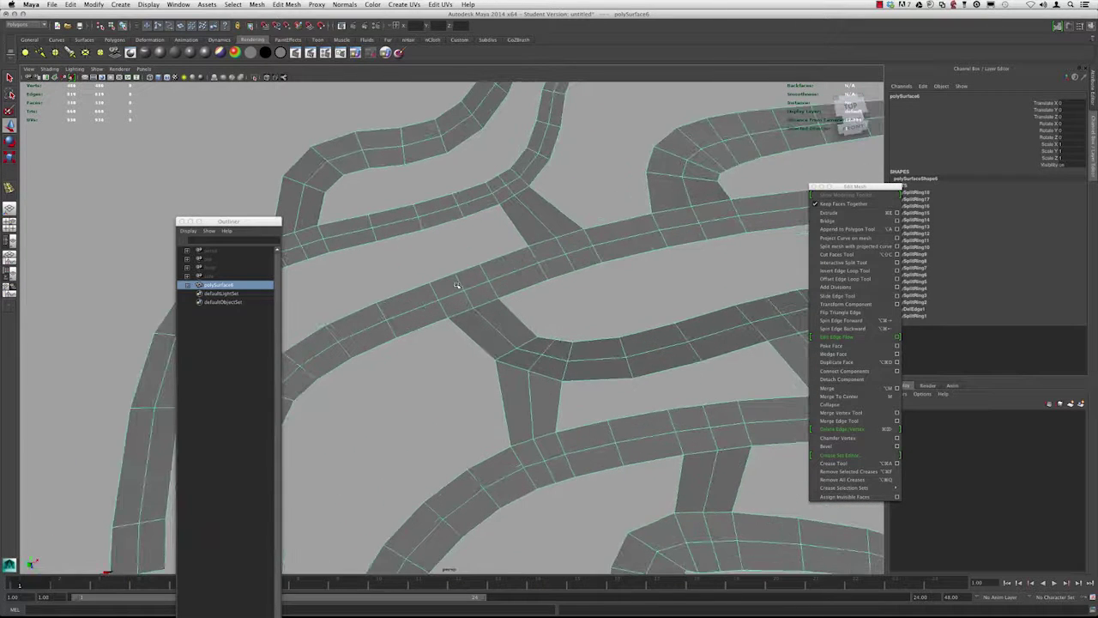
{"action": "middle_click_drag", "start_coordinate": [453, 282], "coordinate": [474, 301], "text": "alt"}
{"action": "right_click_drag", "start_coordinate": [474, 302], "coordinate": [720, 311], "text": "alt"}
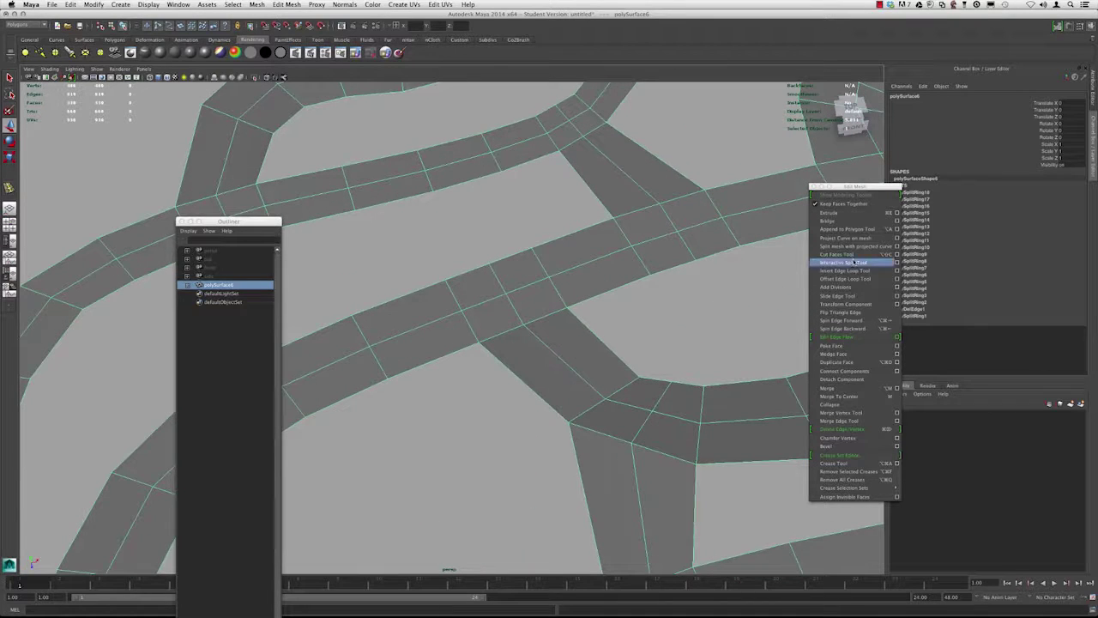
{"action": "left_click", "coordinate": [845, 271]}
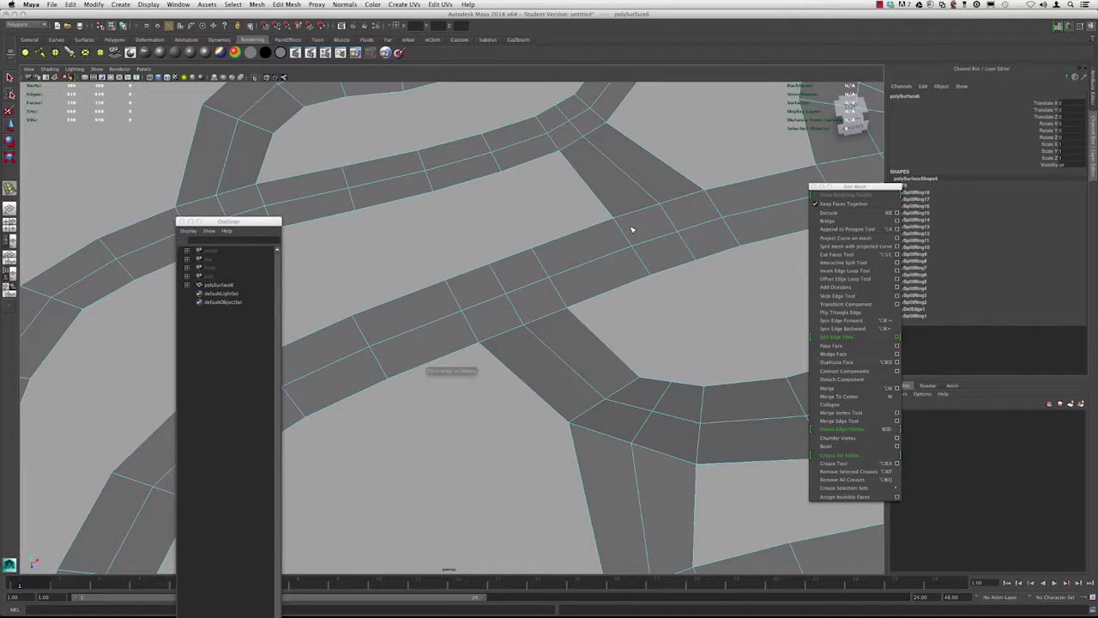
{"action": "left_click", "coordinate": [677, 230]}
{"action": "key", "text": "super+z"}
{"action": "left_click_drag", "start_coordinate": [683, 233], "coordinate": [664, 223], "text": "alt"}
{"action": "key", "text": "w"}
{"action": "right_click_drag", "start_coordinate": [608, 188], "coordinate": [633, 179]}
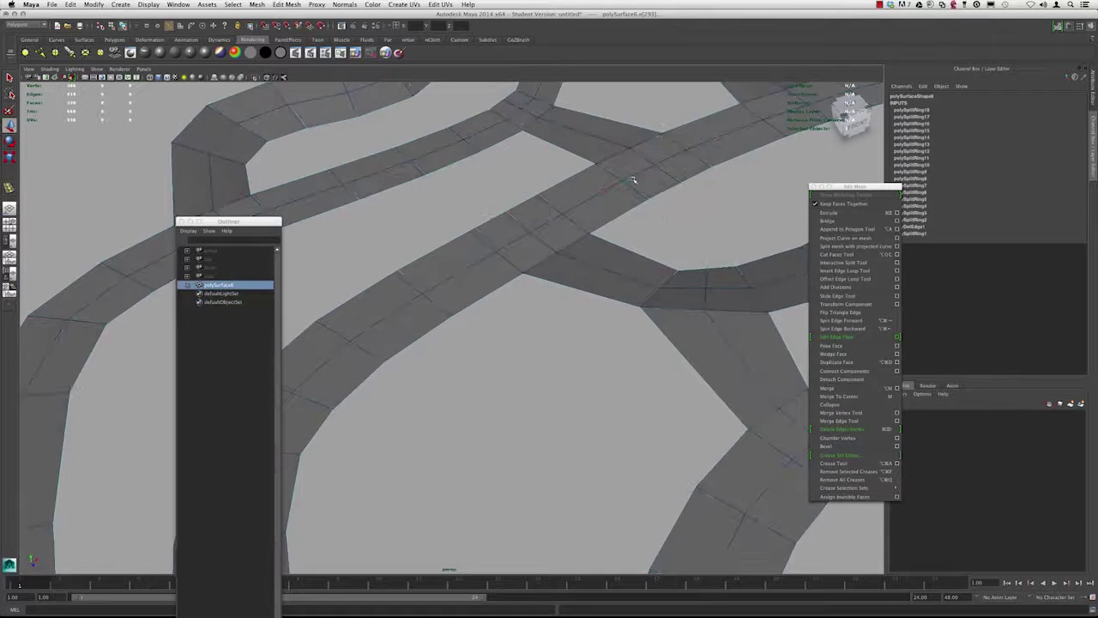
Add offset edge loops on both sides of the third long strip's centre loop, then return to the top view.
{"action": "middle_click_drag", "start_coordinate": [657, 177], "coordinate": [627, 222], "text": "alt"}
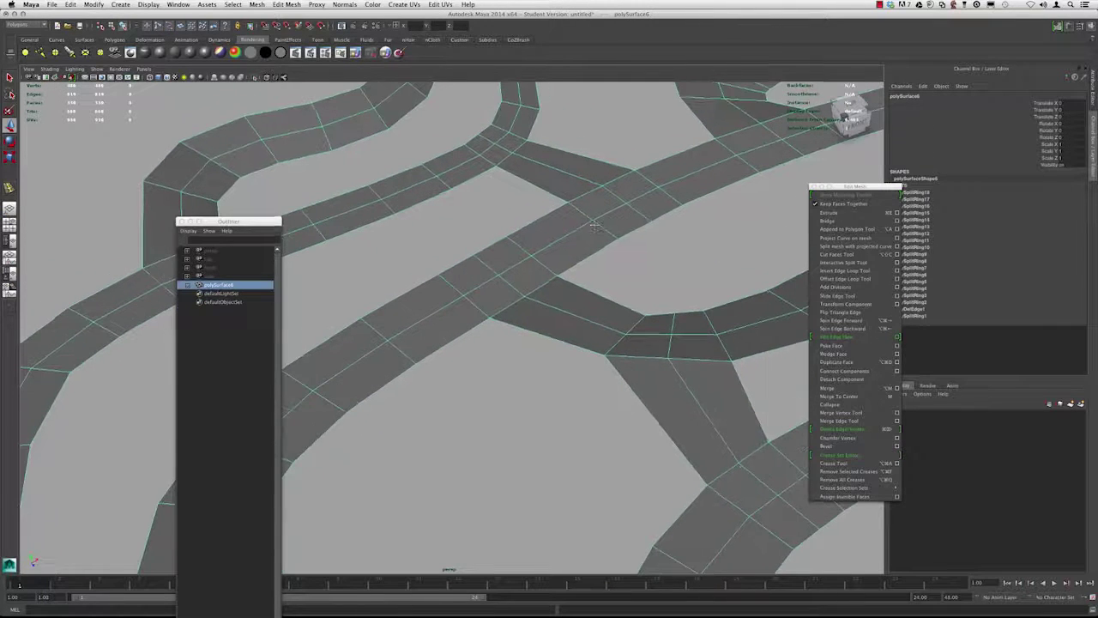
{"action": "left_click", "coordinate": [849, 278]}
{"action": "left_click_drag", "start_coordinate": [448, 362], "coordinate": [567, 250], "text": "alt"}
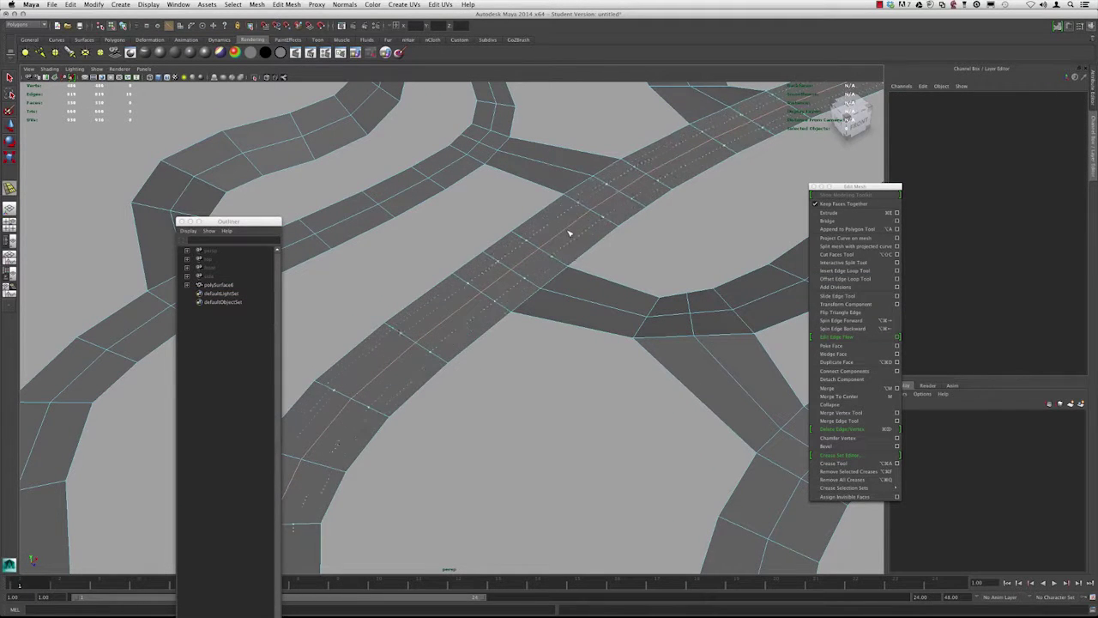
{"action": "left_click_drag", "start_coordinate": [533, 250], "coordinate": [558, 252]}
{"action": "scroll", "coordinate": [562, 244], "scroll_direction": "down", "scroll_amount": 5}
{"action": "key", "text": "space"}
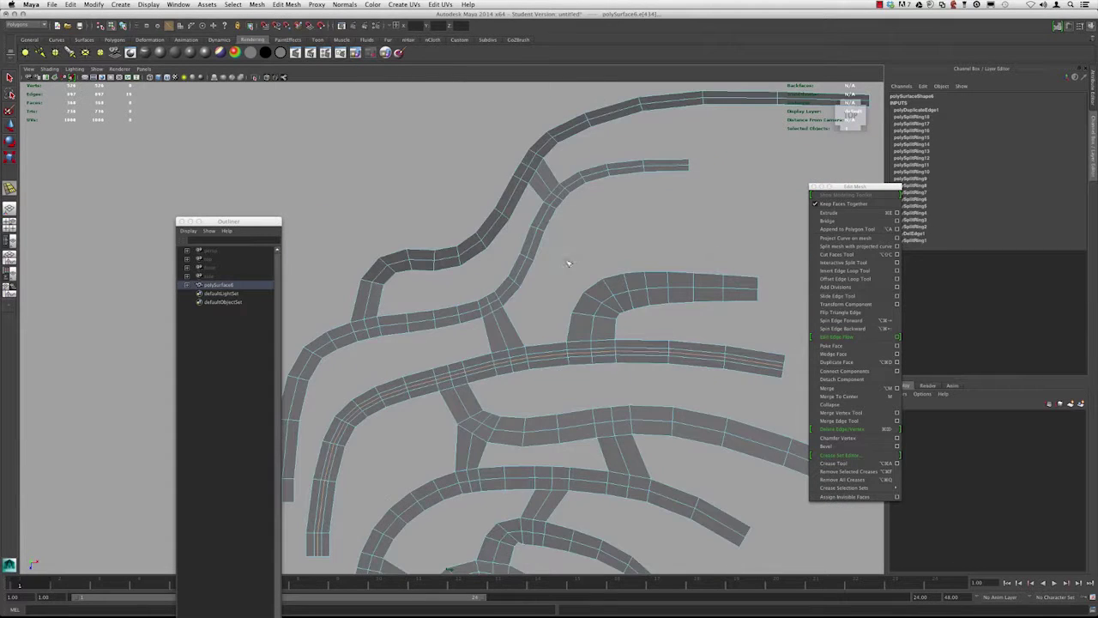
Add offset edge loops on both sides of the fourth long strip's centre loop, running through its bridge to the third strip.
{"action": "middle_click_drag", "start_coordinate": [558, 257], "coordinate": [568, 184], "text": "alt"}
{"action": "right_click_drag", "start_coordinate": [569, 183], "coordinate": [636, 313], "text": "alt"}
{"action": "middle_click_drag", "start_coordinate": [636, 312], "coordinate": [589, 354], "text": "alt"}
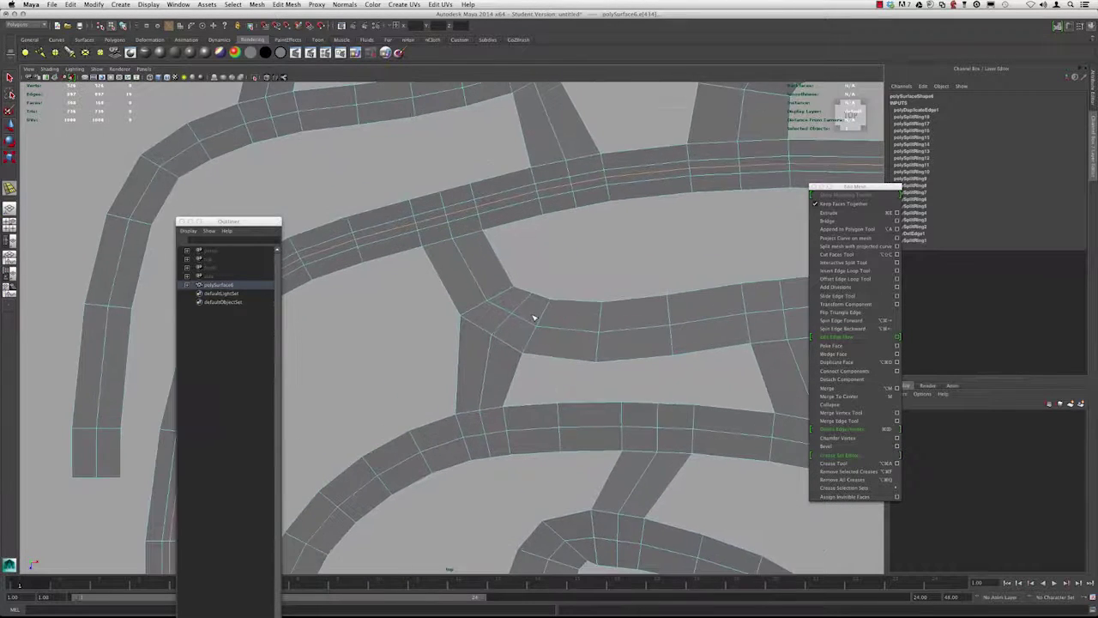
{"action": "right_click_drag", "start_coordinate": [519, 319], "coordinate": [610, 360], "text": "alt"}
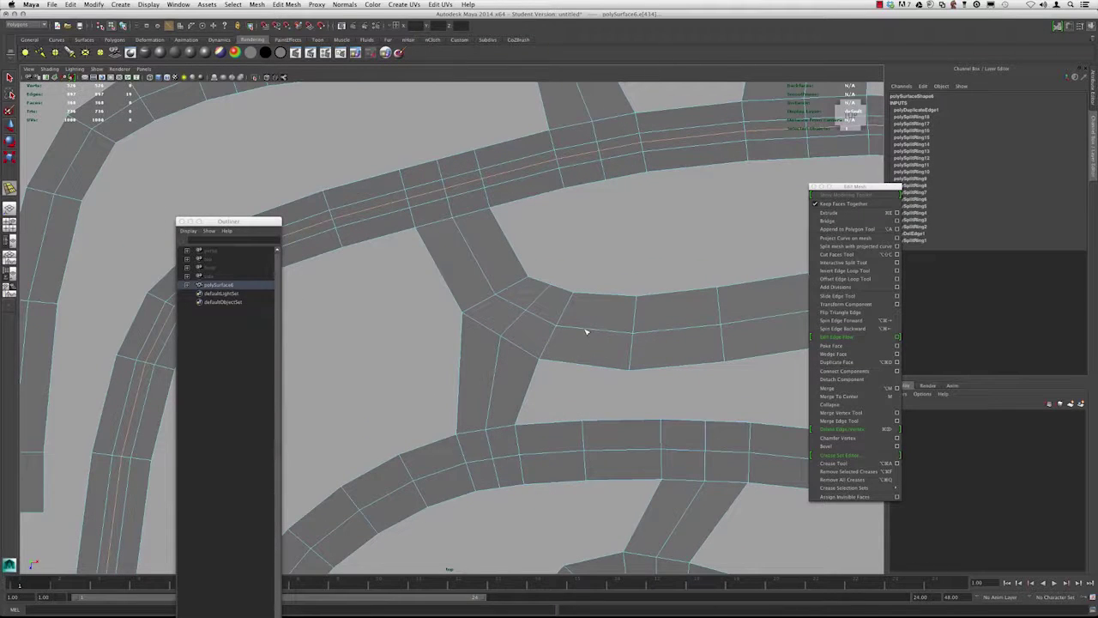
{"action": "left_click_drag", "start_coordinate": [594, 331], "coordinate": [617, 334]}
Add offset edge loops on both sides of the centre loop of the large arched strip below the fourth strip.
{"action": "right_click_drag", "start_coordinate": [568, 326], "coordinate": [534, 331], "text": "alt"}
{"action": "middle_click_drag", "start_coordinate": [534, 331], "coordinate": [564, 279], "text": "alt"}
{"action": "right_click_drag", "start_coordinate": [483, 258], "coordinate": [592, 353], "text": "alt"}
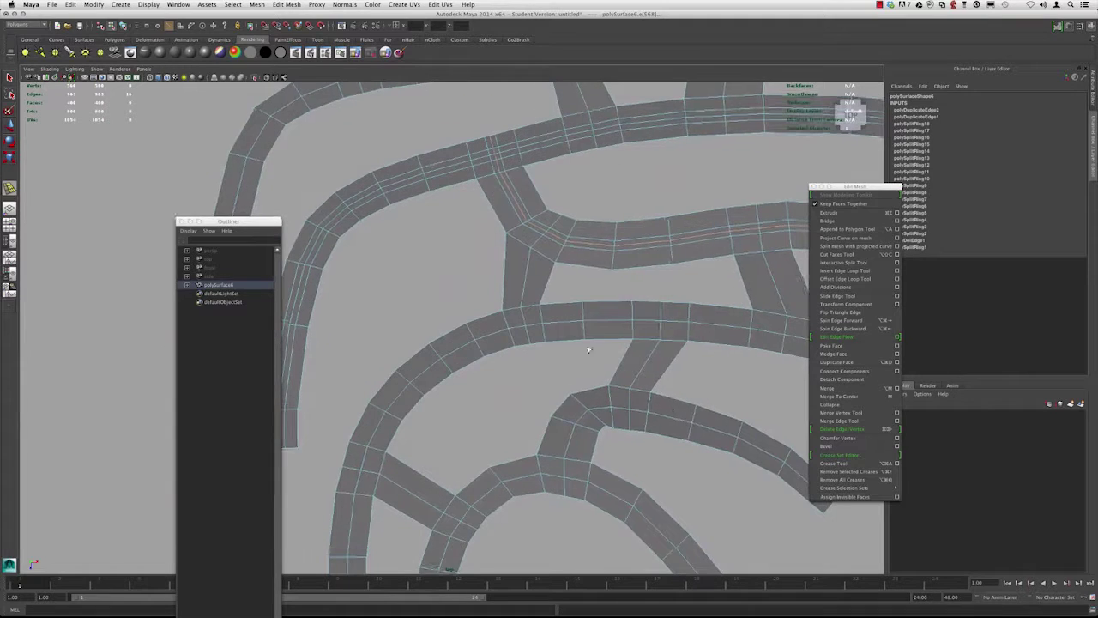
{"action": "left_click_drag", "start_coordinate": [580, 321], "coordinate": [554, 324]}
Add offset edge loops beside the centre loops of the small hooked strip inside the large arch and the arched strip beneath it.
{"action": "middle_click_drag", "start_coordinate": [582, 381], "coordinate": [572, 277], "text": "alt"}
{"action": "right_click_drag", "start_coordinate": [572, 324], "coordinate": [586, 331], "text": "alt"}
{"action": "mouse_move", "coordinate": [579, 316]}
{"action": "left_mouse_down"}
{"action": "mouse_move", "coordinate": [586, 310]}
{"action": "mouse_move", "coordinate": [579, 320]}
{"action": "left_mouse_up"}
{"action": "left_click", "coordinate": [525, 380]}
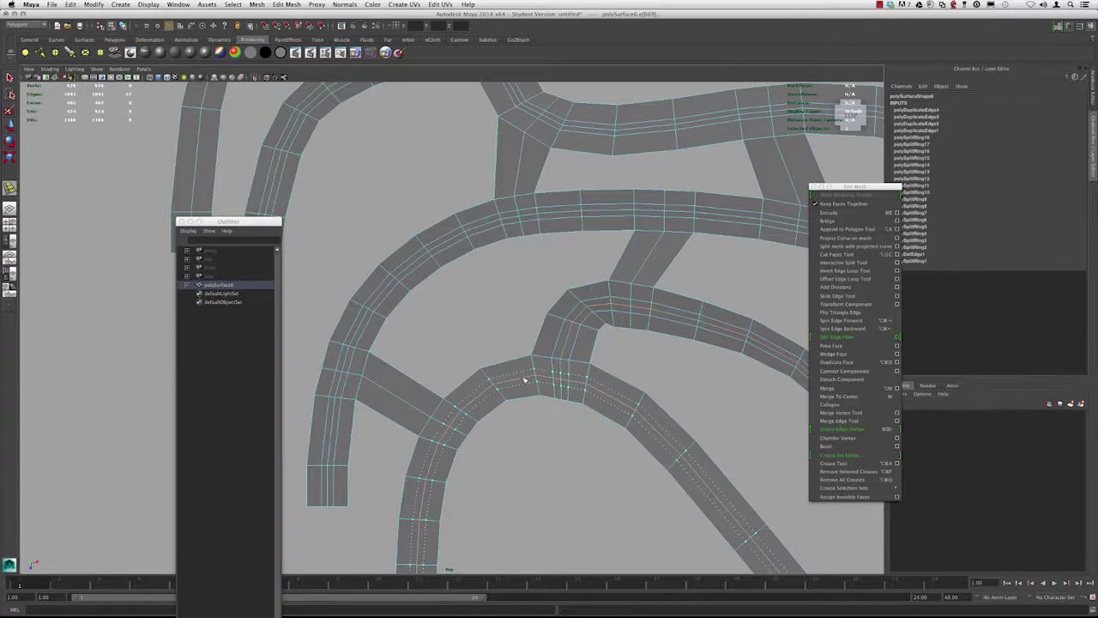
{"action": "left_click_drag", "start_coordinate": [525, 380], "coordinate": [524, 380]}
Add offset edge loops on both sides of the second long strip's centre loop and of the wavy strip branching above it.
{"action": "middle_click_drag", "start_coordinate": [440, 388], "coordinate": [520, 442], "text": "alt"}
{"action": "middle_click_drag", "start_coordinate": [438, 296], "coordinate": [501, 370], "text": "alt"}
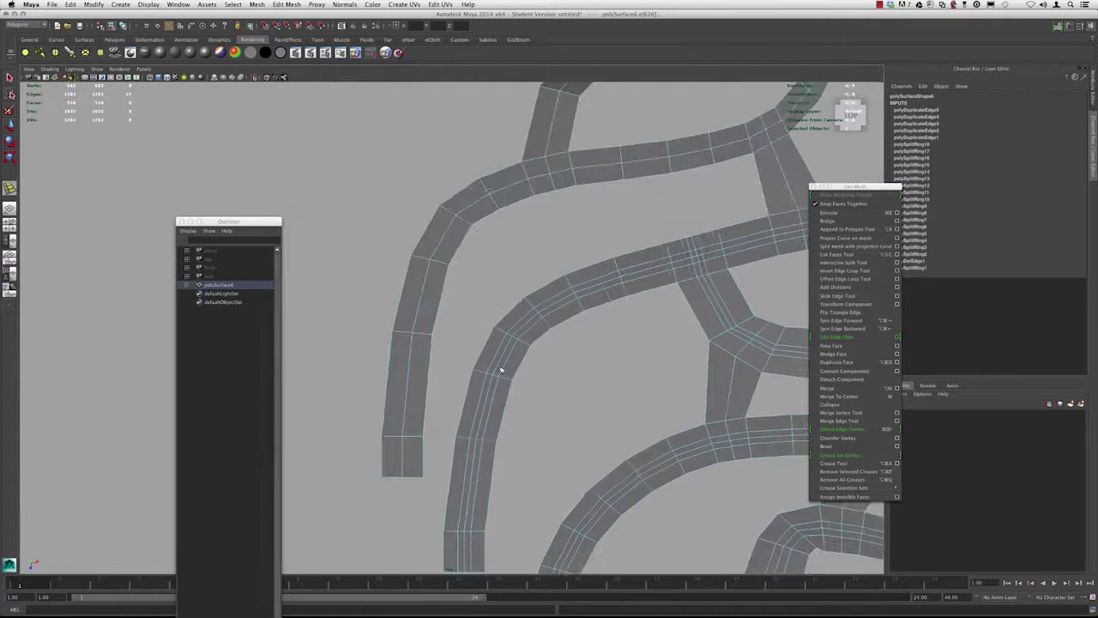
{"action": "left_click_drag", "start_coordinate": [471, 208], "coordinate": [473, 208]}
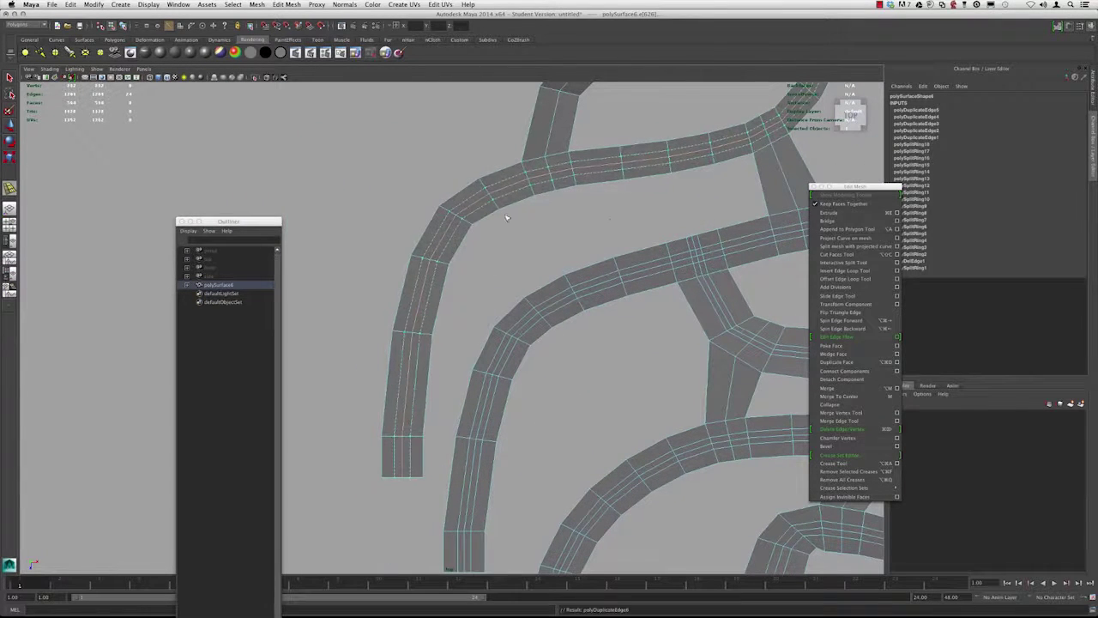
{"action": "middle_click_drag", "start_coordinate": [604, 220], "coordinate": [472, 394], "text": "alt"}
{"action": "right_click_drag", "start_coordinate": [472, 395], "coordinate": [434, 399], "text": "alt"}
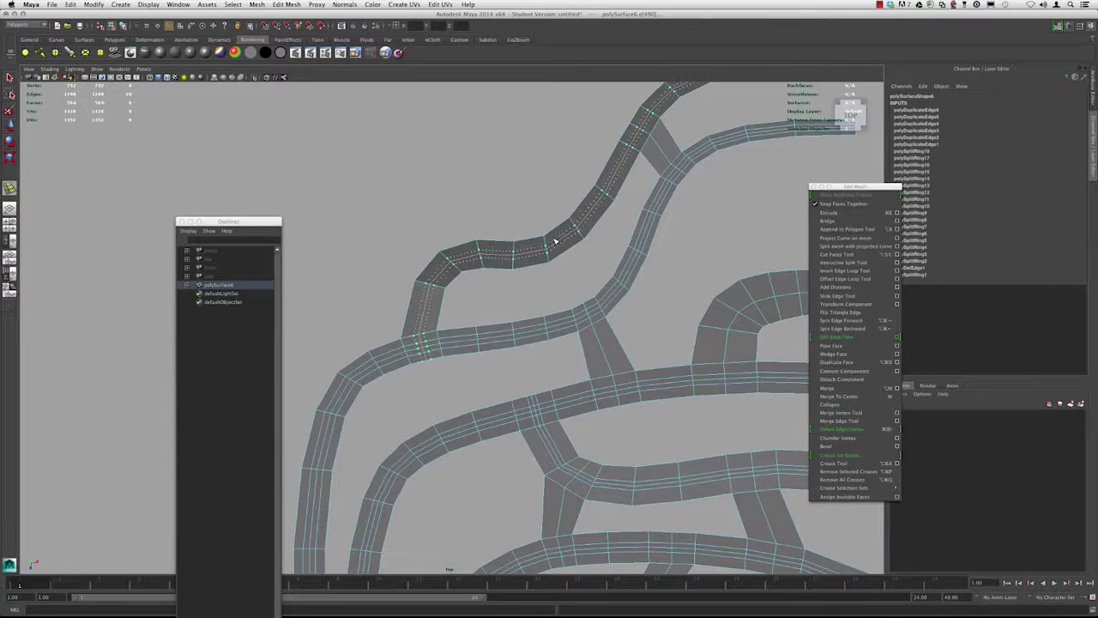
{"action": "left_click_drag", "start_coordinate": [554, 242], "coordinate": [555, 242]}
Add offset edge loops on both sides of the centre loops of the short curved strip above the third strip and the lowest winding strip.
{"action": "middle_click_drag", "start_coordinate": [780, 311], "coordinate": [598, 291], "text": "alt"}
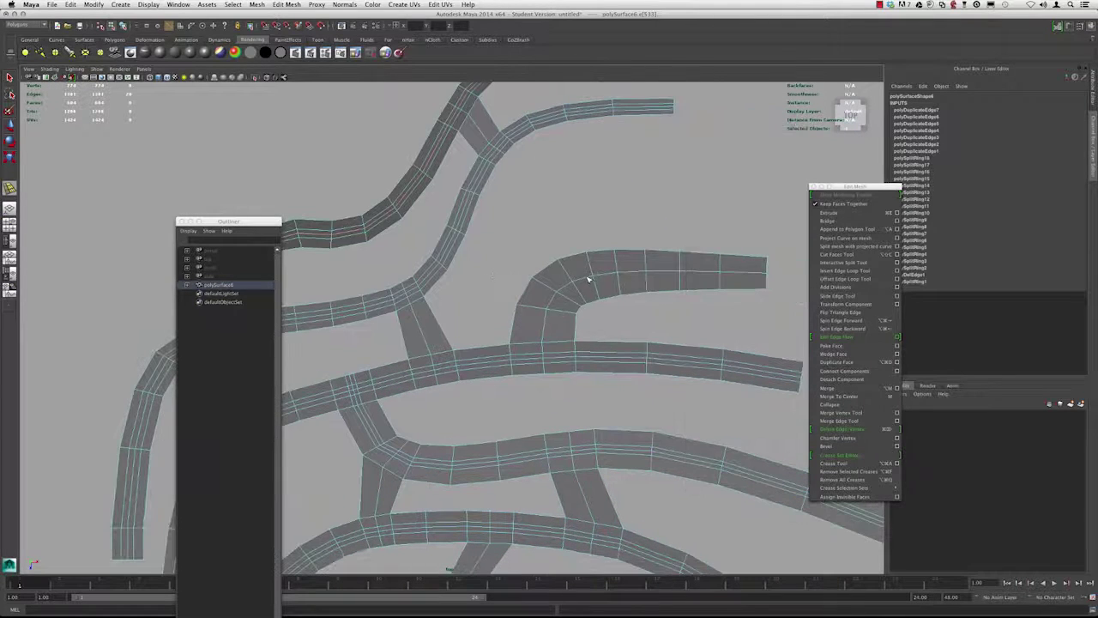
{"action": "left_click_drag", "start_coordinate": [578, 277], "coordinate": [578, 278]}
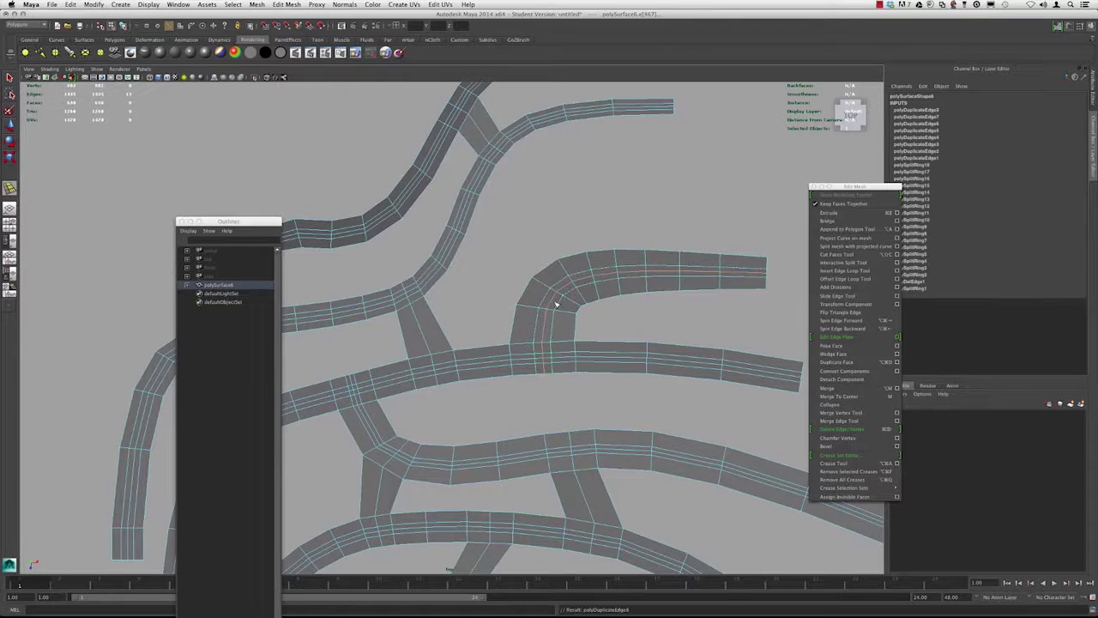
{"action": "middle_click_drag", "start_coordinate": [488, 409], "coordinate": [486, 259], "text": "alt"}
{"action": "middle_click_drag", "start_coordinate": [381, 432], "coordinate": [544, 248], "text": "alt"}
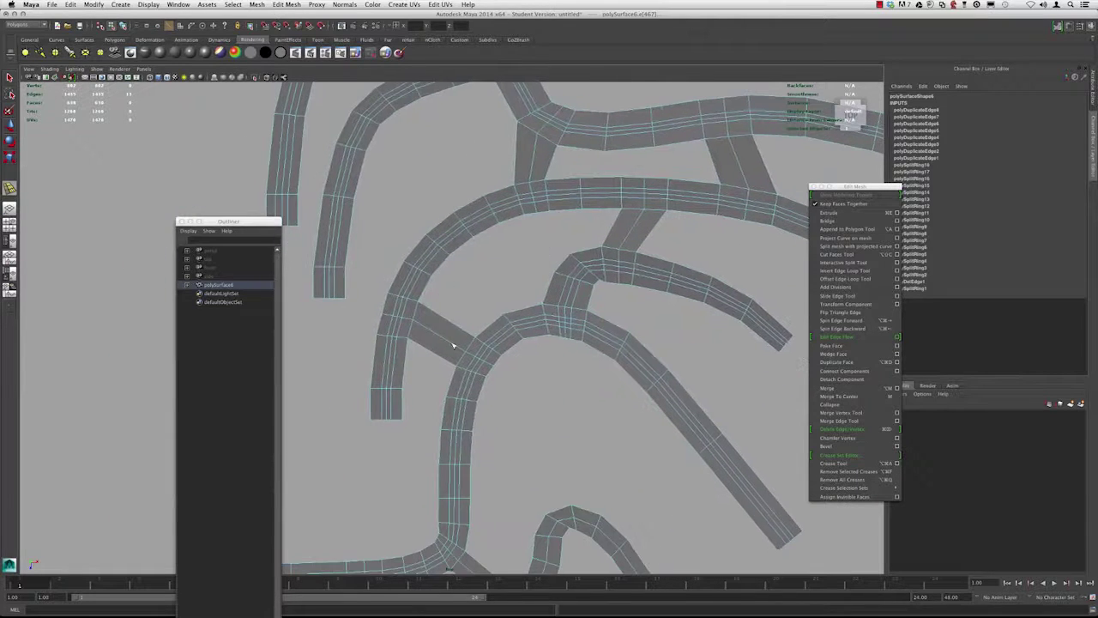
{"action": "middle_click_drag", "start_coordinate": [513, 400], "coordinate": [532, 171], "text": "alt"}
{"action": "middle_click_drag", "start_coordinate": [463, 467], "coordinate": [595, 334], "text": "alt"}
{"action": "right_click_drag", "start_coordinate": [595, 334], "coordinate": [644, 331], "text": "alt"}
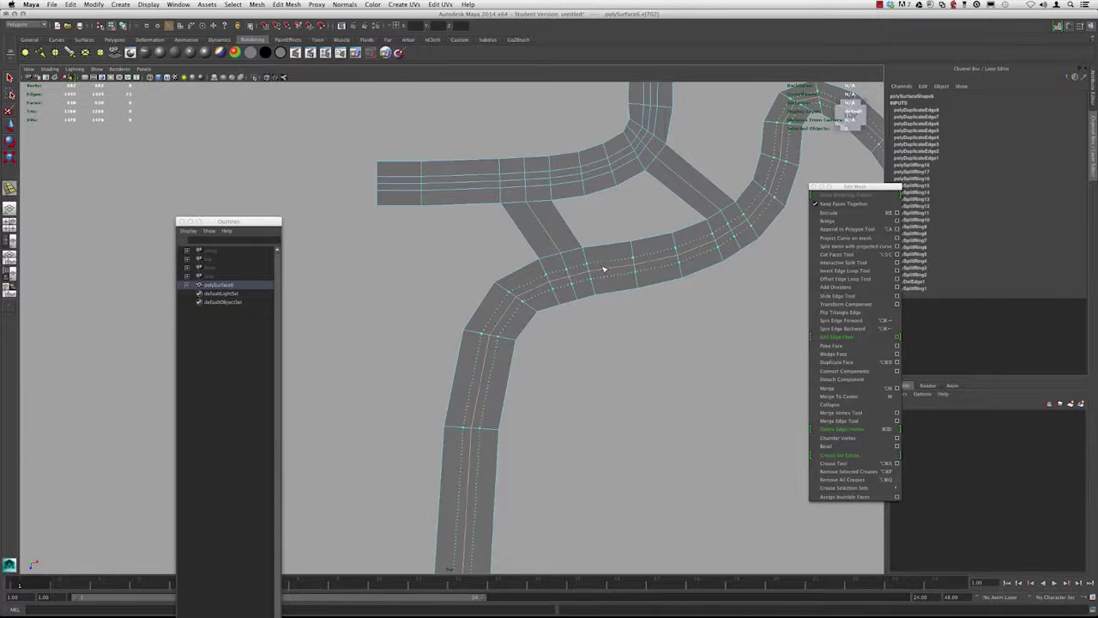
{"action": "left_click", "coordinate": [600, 266]}
Switch to the Move tool and shift the Outliner window clear of the bridge joining the second and third long strips.
{"action": "left_click_drag", "start_coordinate": [600, 265], "coordinate": [541, 277], "text": "alt"}
{"action": "right_click_drag", "start_coordinate": [615, 206], "coordinate": [589, 216], "text": "alt"}
{"action": "middle_click_drag", "start_coordinate": [588, 216], "coordinate": [493, 518], "text": "alt"}
{"action": "right_click_drag", "start_coordinate": [501, 403], "coordinate": [457, 396], "text": "alt"}
{"action": "middle_click_drag", "start_coordinate": [457, 397], "coordinate": [443, 553], "text": "alt"}
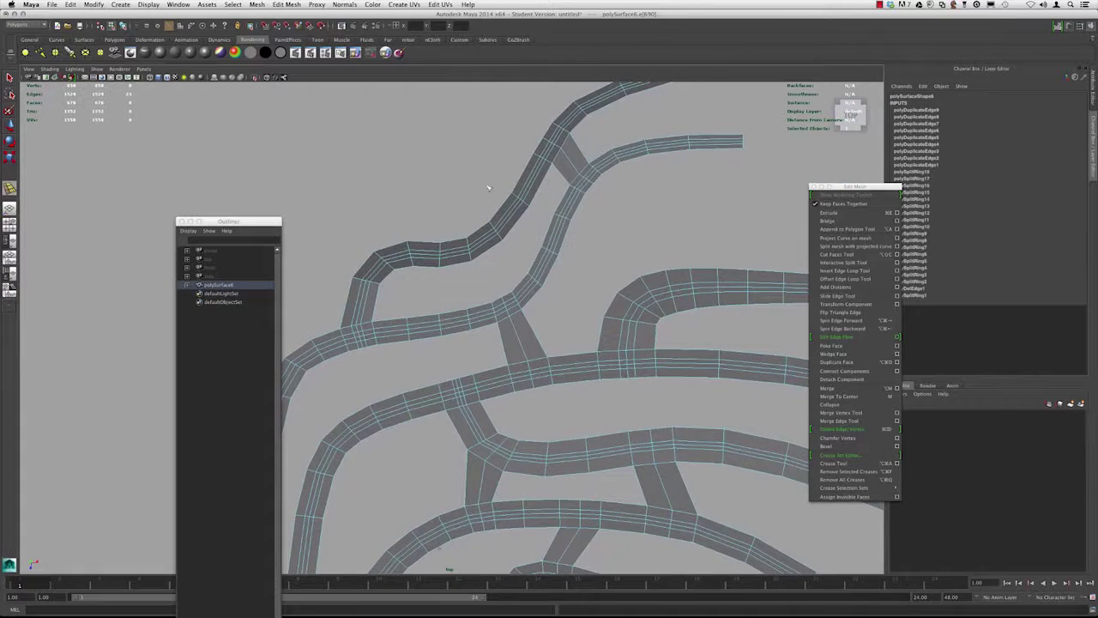
{"action": "middle_click_drag", "start_coordinate": [469, 214], "coordinate": [461, 395], "text": "alt"}
{"action": "right_click_drag", "start_coordinate": [451, 302], "coordinate": [686, 442], "text": "alt"}
{"action": "left_click_drag", "start_coordinate": [686, 442], "coordinate": [544, 298], "text": "alt"}
{"action": "key", "text": "w"}
{"action": "middle_click_drag", "start_coordinate": [545, 298], "coordinate": [543, 344], "text": "alt"}
{"action": "right_click_drag", "start_coordinate": [543, 345], "coordinate": [615, 355], "text": "alt"}
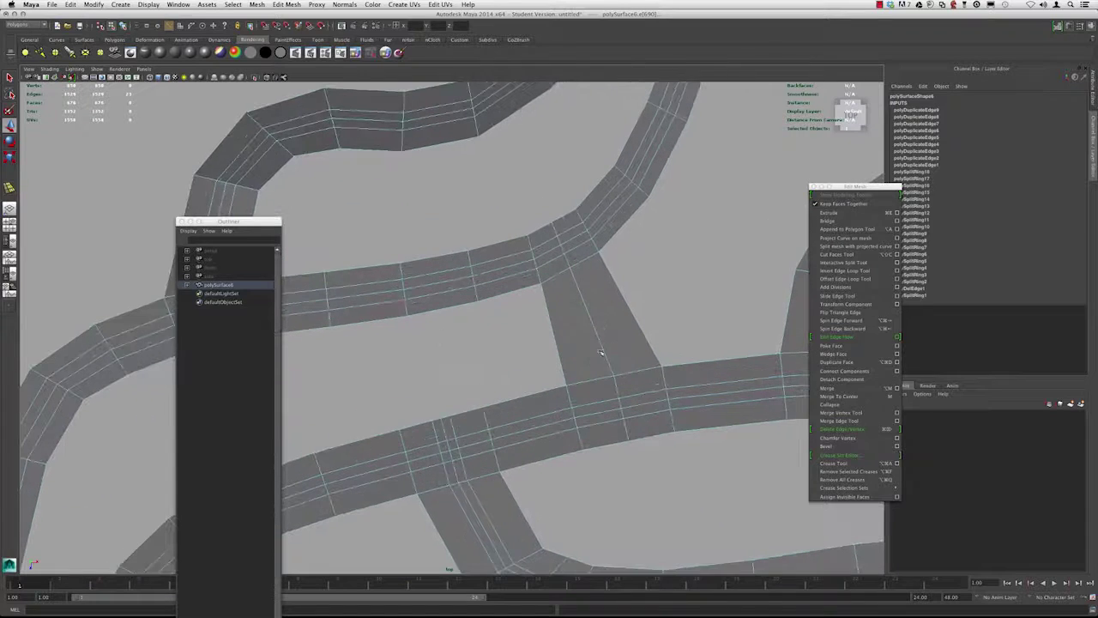
{"action": "left_click_drag", "start_coordinate": [233, 220], "coordinate": [137, 156]}
{"action": "middle_click_drag", "start_coordinate": [591, 322], "coordinate": [514, 330], "text": "alt"}
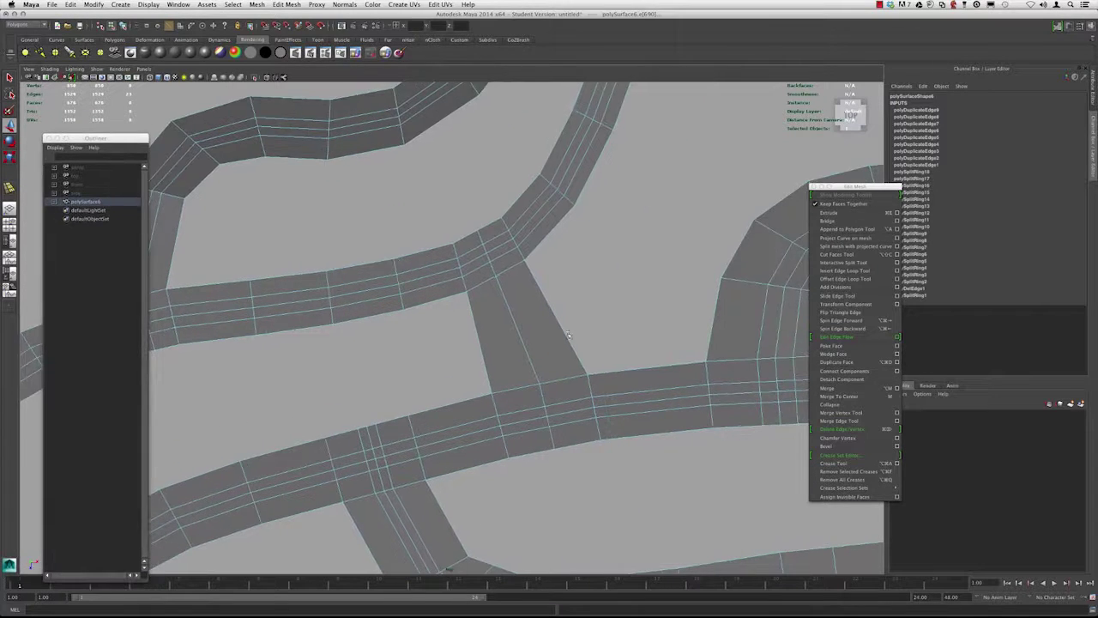
{"action": "right_click_drag", "start_coordinate": [514, 330], "coordinate": [558, 335], "text": "alt"}
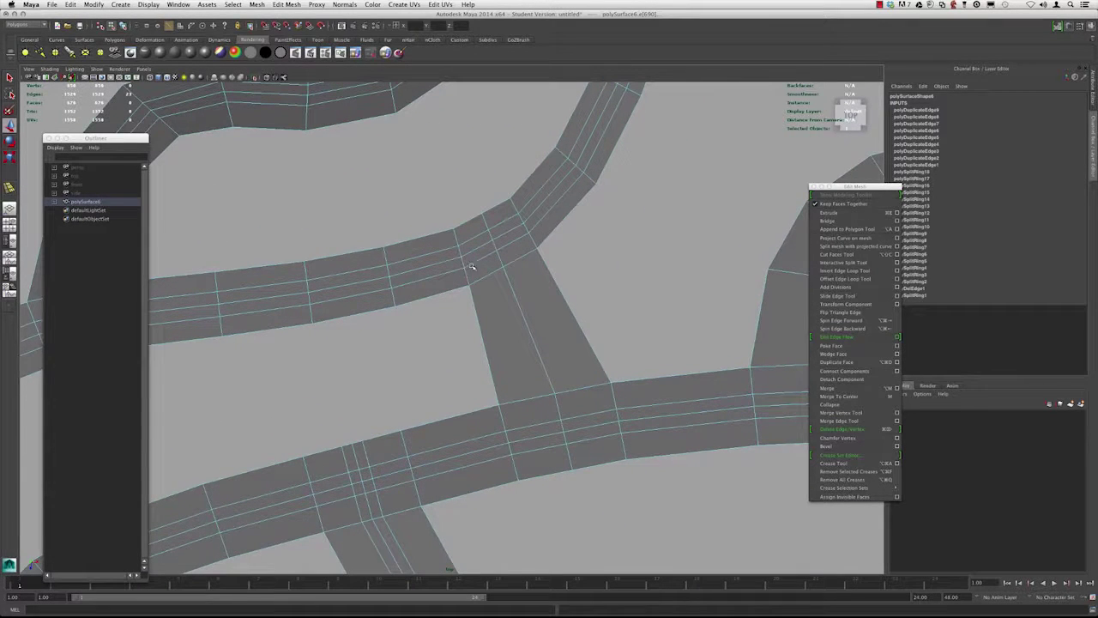
Select the centre loops of the second and third long strips together with the centre edges of the bridge joining them.
{"action": "double_click", "coordinate": [461, 453]}
{"action": "right_click_drag", "start_coordinate": [461, 454], "coordinate": [460, 433], "text": "alt"}
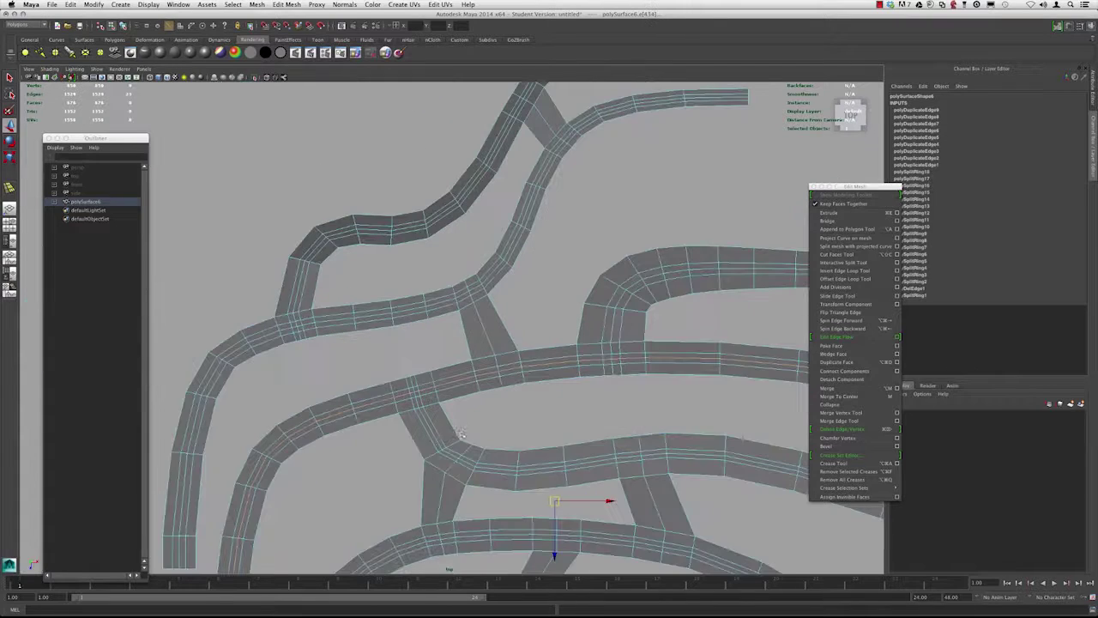
{"action": "scroll", "coordinate": [483, 284], "scroll_direction": "up", "scroll_amount": 2}
{"action": "double_click", "coordinate": [482, 278], "text": "shift"}
{"action": "right_click_drag", "start_coordinate": [422, 289], "coordinate": [480, 310], "text": "alt"}
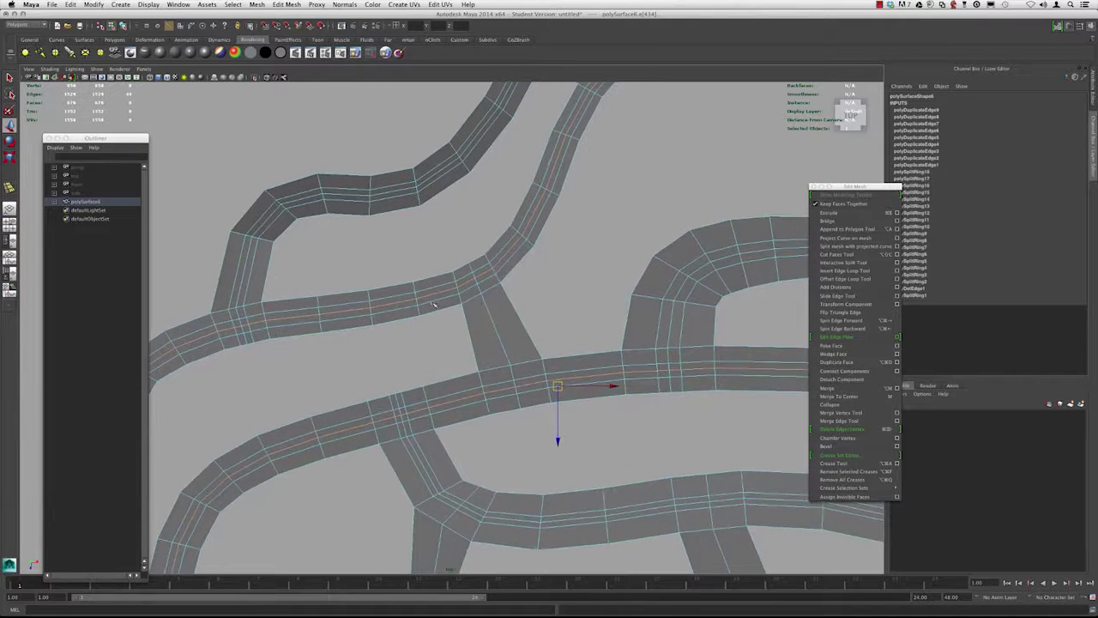
{"action": "middle_click_drag", "start_coordinate": [401, 290], "coordinate": [432, 294], "text": "alt"}
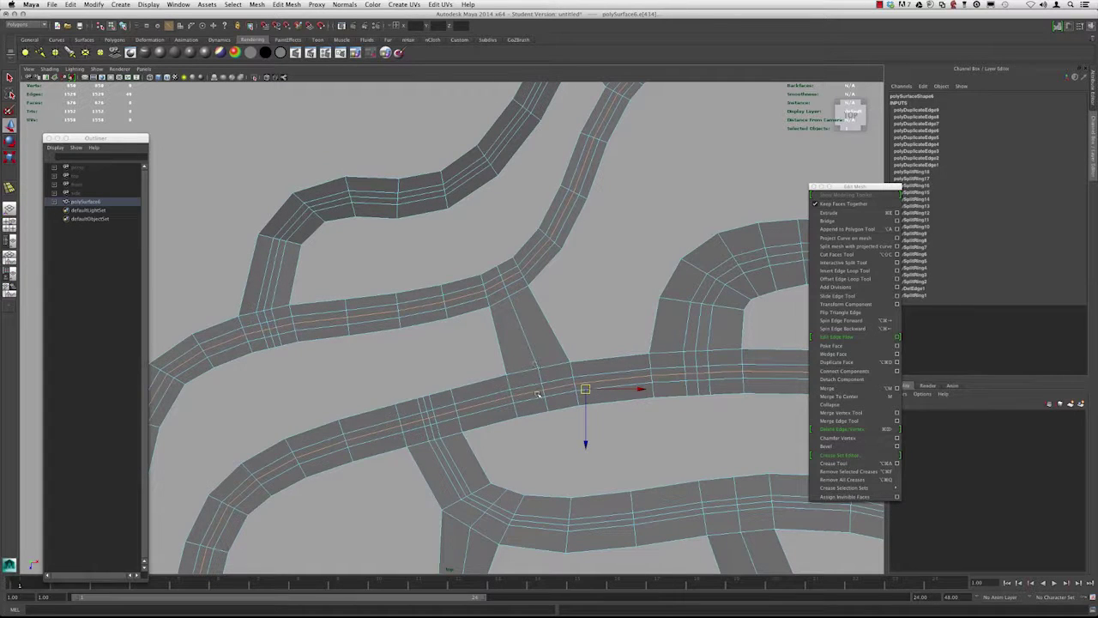
{"action": "scroll", "coordinate": [522, 323], "scroll_direction": "up", "scroll_amount": 2}
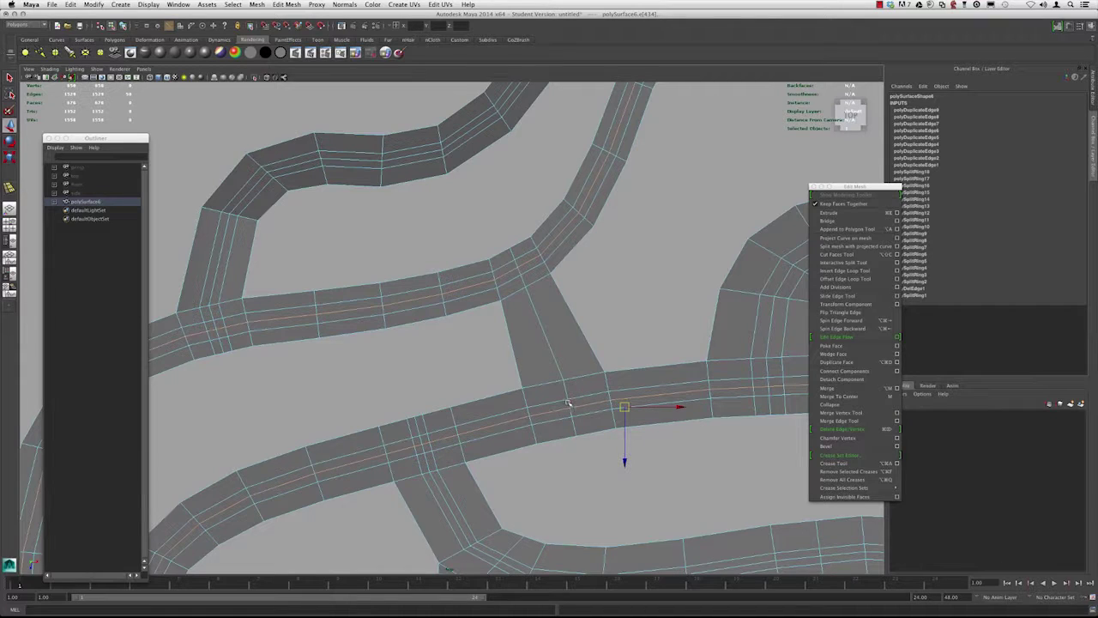
{"action": "mouse_move", "coordinate": [532, 337]}
{"action": "left_mouse_down", "text": "alt"}
{"action": "mouse_move", "coordinate": [509, 266]}
{"action": "mouse_move", "coordinate": [540, 330]}
{"action": "left_mouse_up", "text": "alt"}
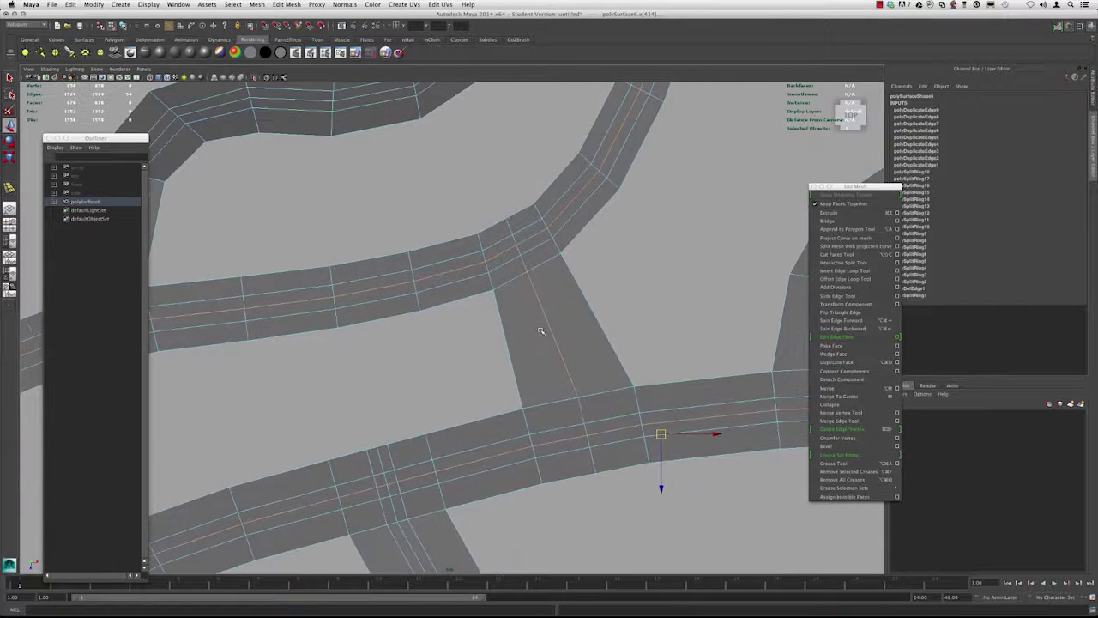
Raise the selected centre edges into a ridge in the perspective view and preview the mesh smoothed.
{"action": "scroll", "coordinate": [512, 288], "scroll_direction": "down", "scroll_amount": 6}
{"action": "scroll", "coordinate": [576, 346], "scroll_direction": "up", "scroll_amount": 2}
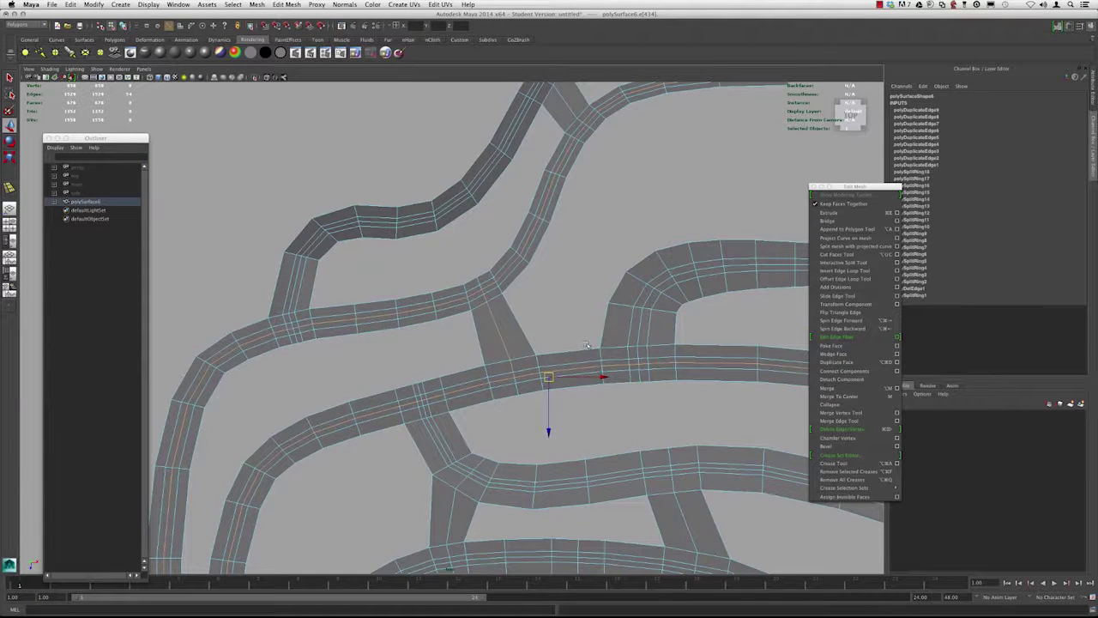
{"action": "key", "text": "space"}
{"action": "left_click_drag", "start_coordinate": [586, 345], "coordinate": [476, 336], "text": "alt"}
{"action": "scroll", "coordinate": [478, 335], "scroll_direction": "up", "scroll_amount": 5}
{"action": "left_click_drag", "start_coordinate": [614, 289], "coordinate": [457, 286]}
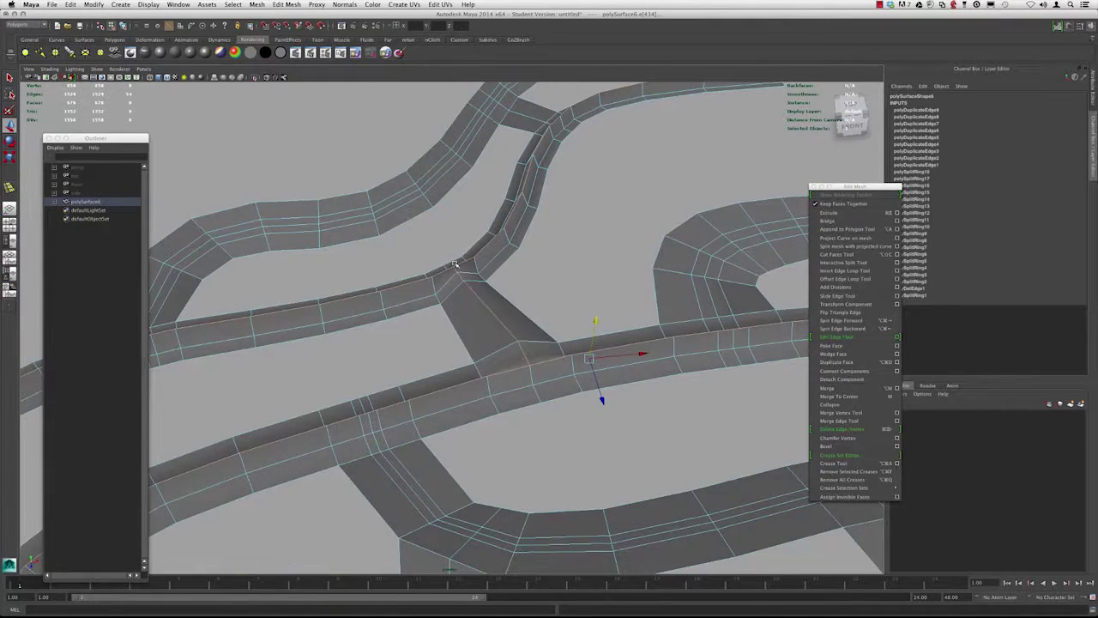
{"action": "left_click_drag", "start_coordinate": [501, 333], "coordinate": [568, 380], "text": "alt"}
{"action": "key", "text": "3"}
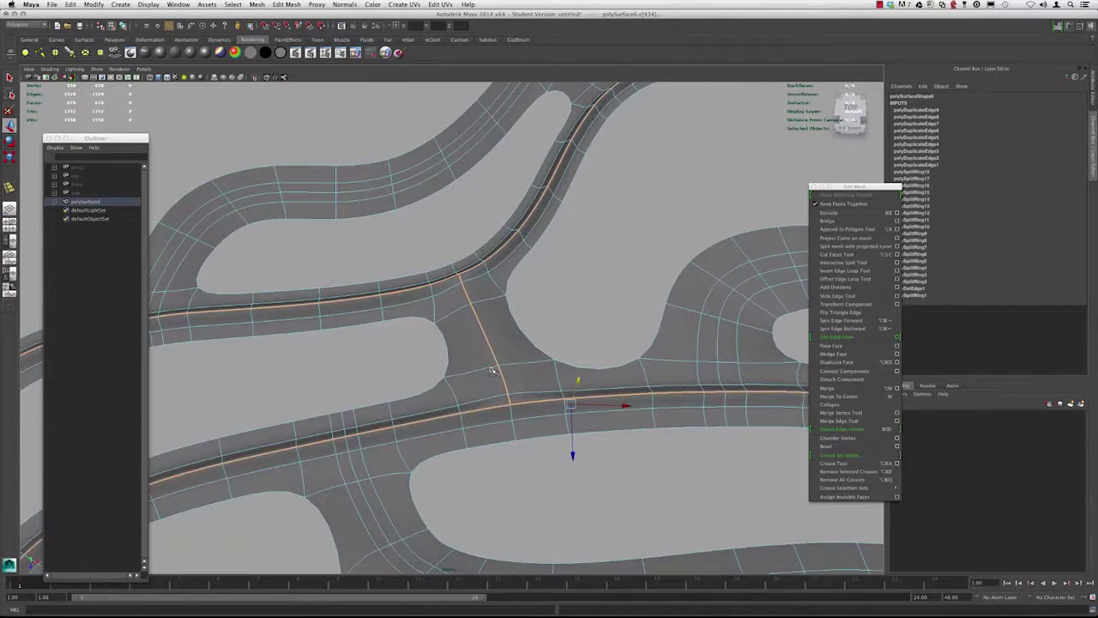
Turn off the smooth preview, undo the raised centre lines and return the mesh to object mode.
{"action": "key", "text": "1"}
{"action": "left_click_drag", "start_coordinate": [491, 371], "coordinate": [485, 306], "text": "alt"}
{"action": "right_click_drag", "start_coordinate": [484, 306], "coordinate": [525, 297]}
{"action": "left_click_drag", "start_coordinate": [525, 296], "coordinate": [492, 353], "text": "alt"}
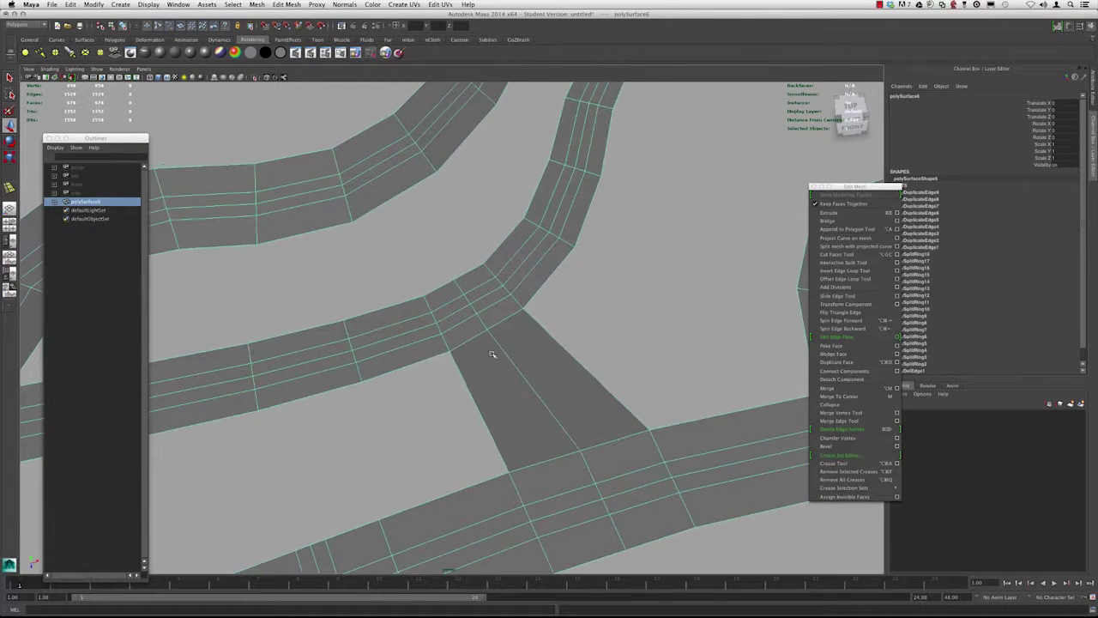
Activate the Split Polygon Tool for the mesh around the bridge between the second and third long strips.
{"action": "left_click", "coordinate": [860, 264]}
{"action": "left_click_drag", "start_coordinate": [528, 293], "coordinate": [480, 314], "text": "alt"}
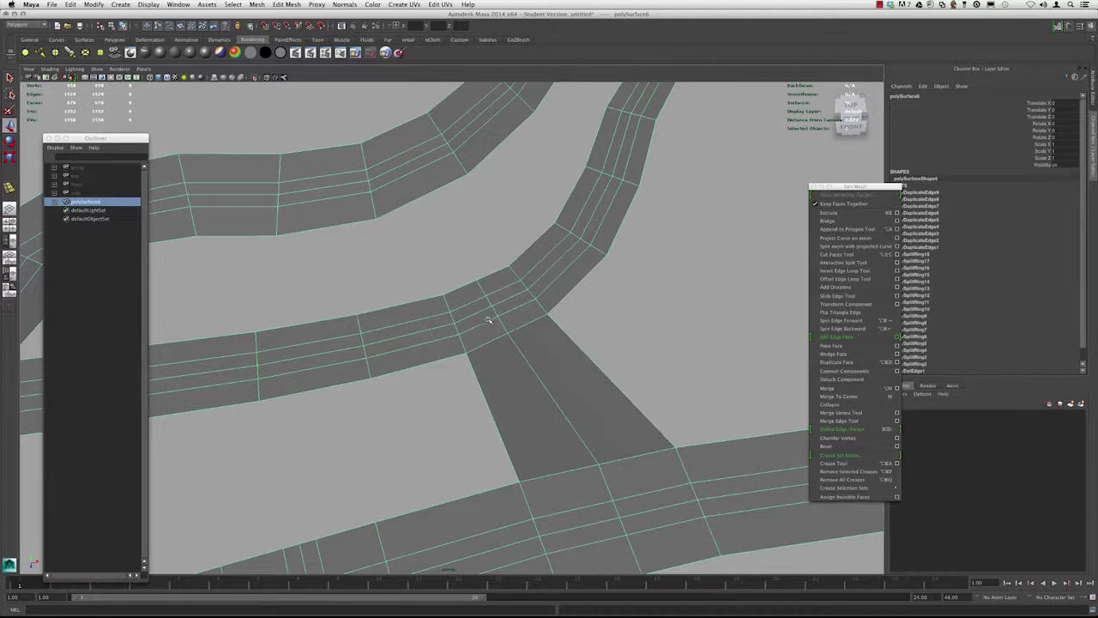
{"action": "left_click_drag", "start_coordinate": [487, 311], "coordinate": [484, 299], "text": "alt"}
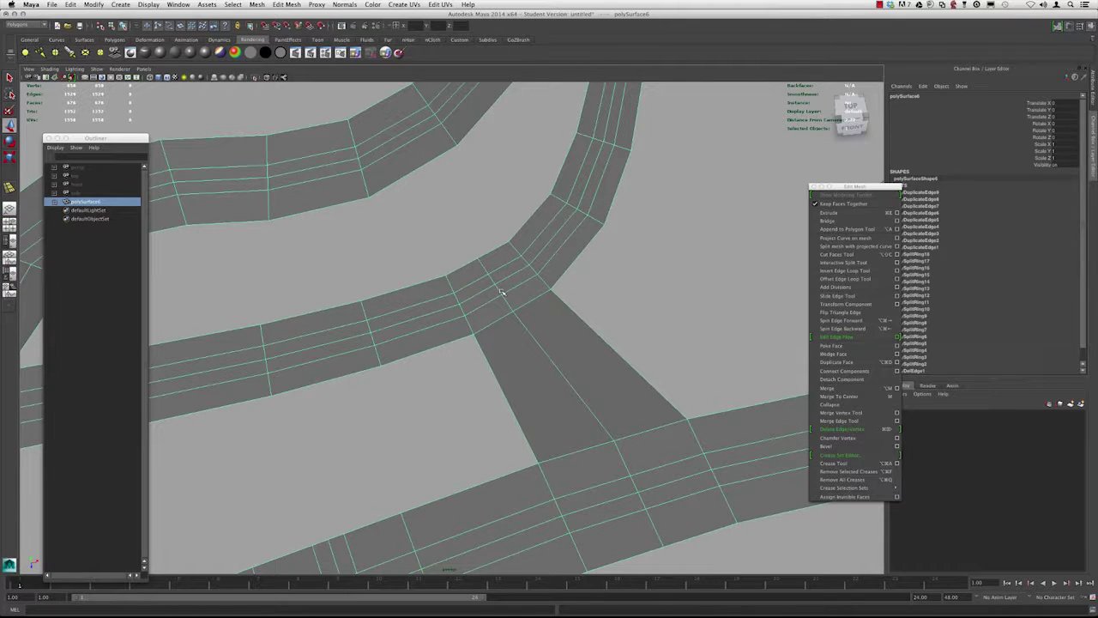
{"action": "right_click", "coordinate": [500, 292], "text": "shift"}
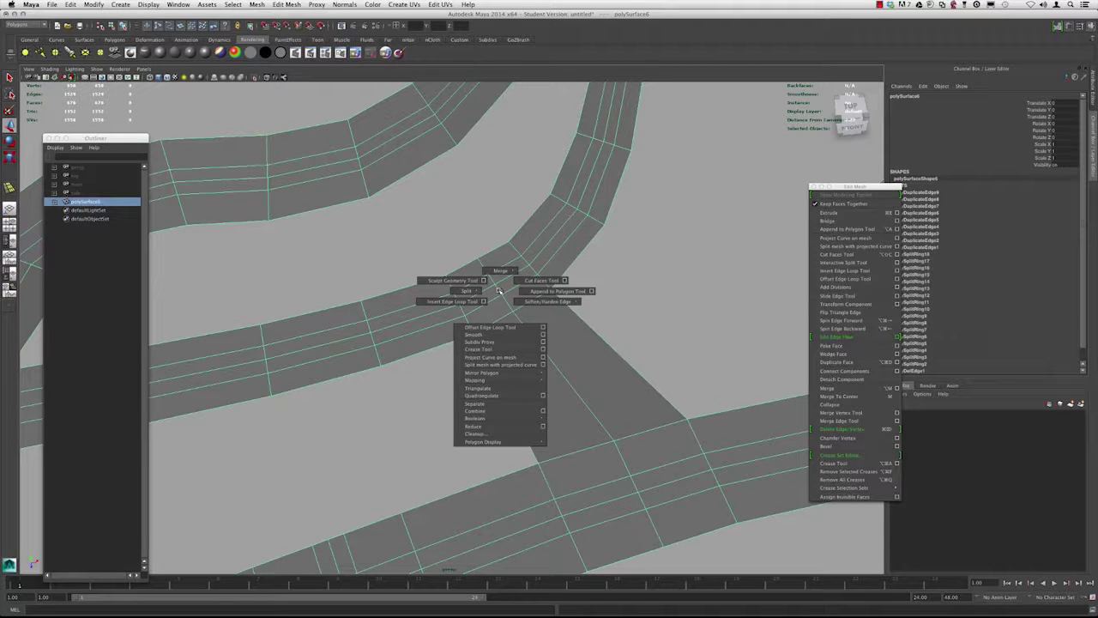
{"action": "right_click_drag", "start_coordinate": [497, 291], "coordinate": [478, 290]}
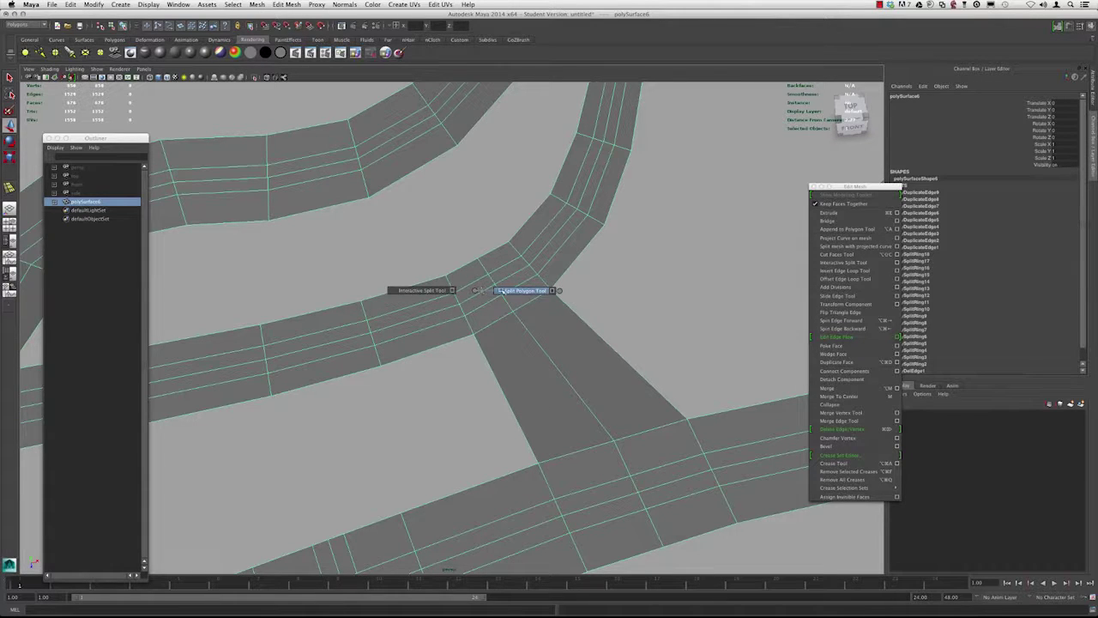
{"action": "right_click_drag", "start_coordinate": [501, 292], "coordinate": [502, 296]}
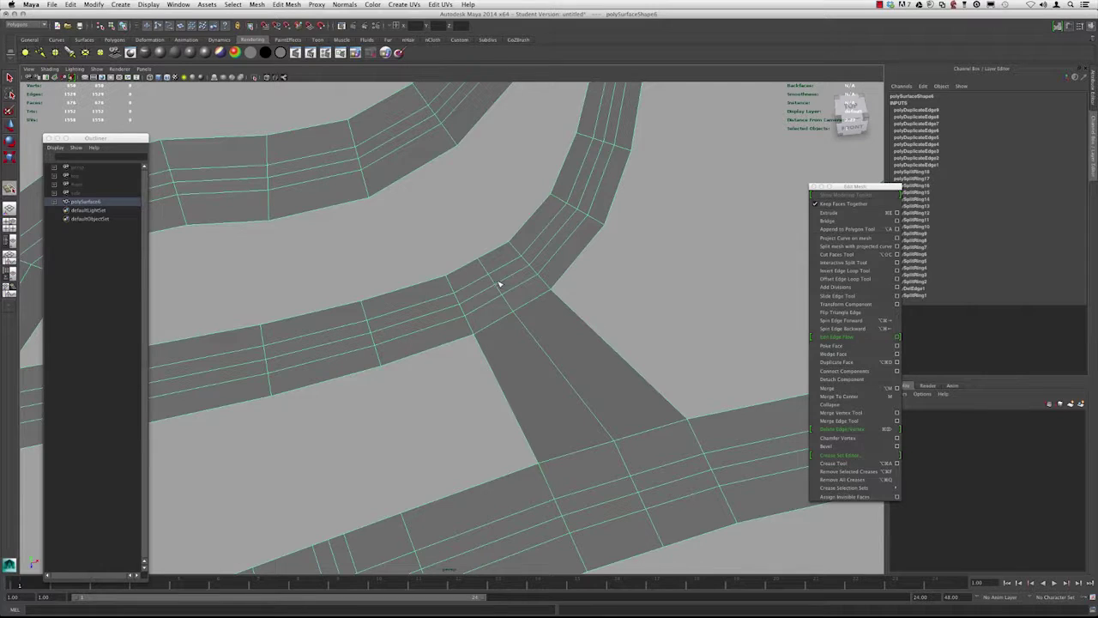
Check the hotkey assignment of the SplitPolygonTool command under Edit Mesh in the Hotkey Editor, then close the editor.
{"action": "left_click", "coordinate": [178, 4]}
{"action": "mouse_move", "coordinate": [214, 56]}
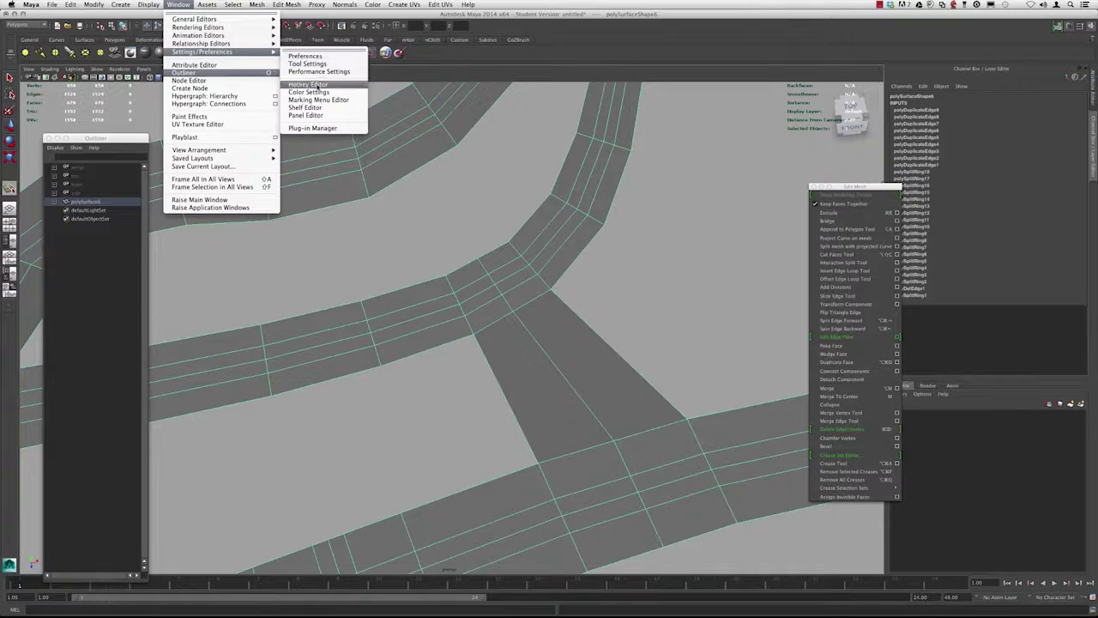
{"action": "left_click", "coordinate": [318, 86]}
{"action": "left_click_drag", "start_coordinate": [565, 147], "coordinate": [496, 135]}
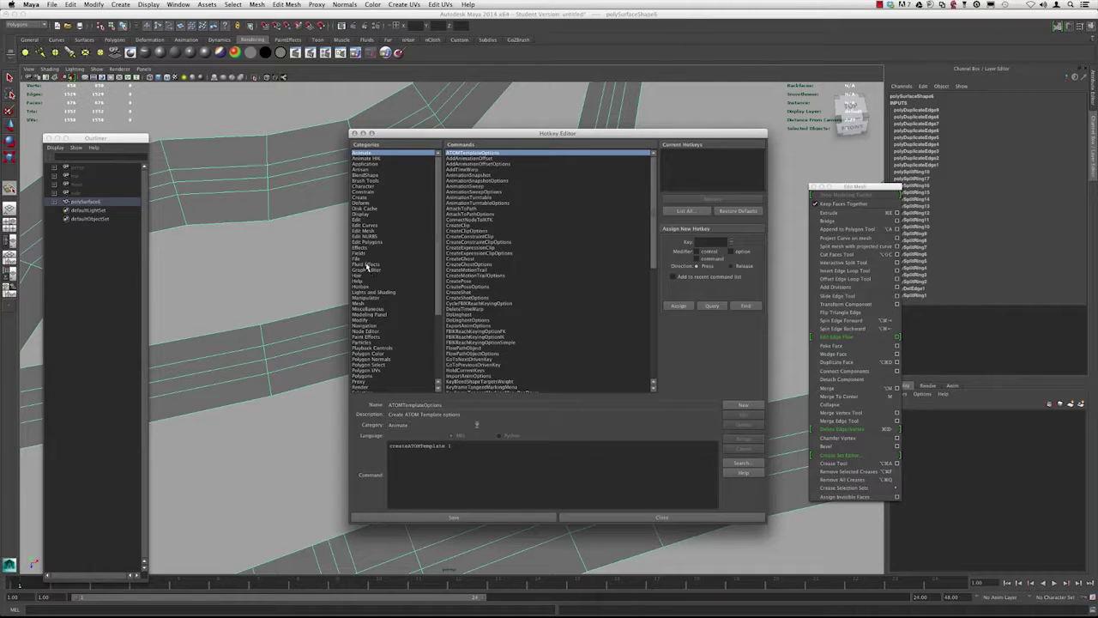
{"action": "left_click", "coordinate": [365, 231]}
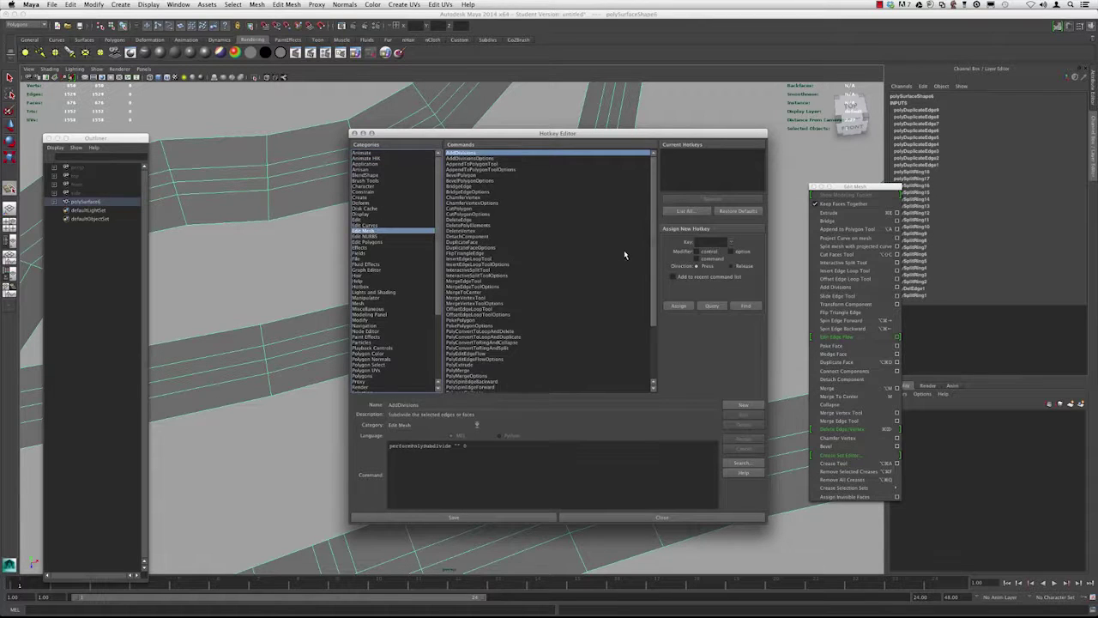
{"action": "scroll", "coordinate": [618, 249], "scroll_direction": "down", "scroll_amount": 5}
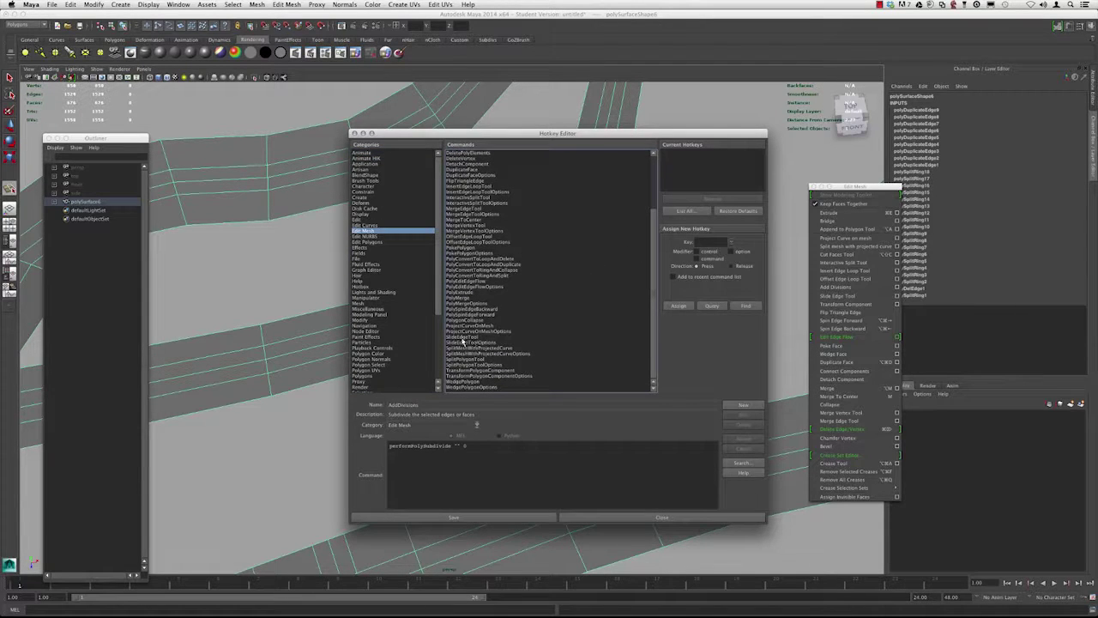
{"action": "left_click", "coordinate": [472, 359]}
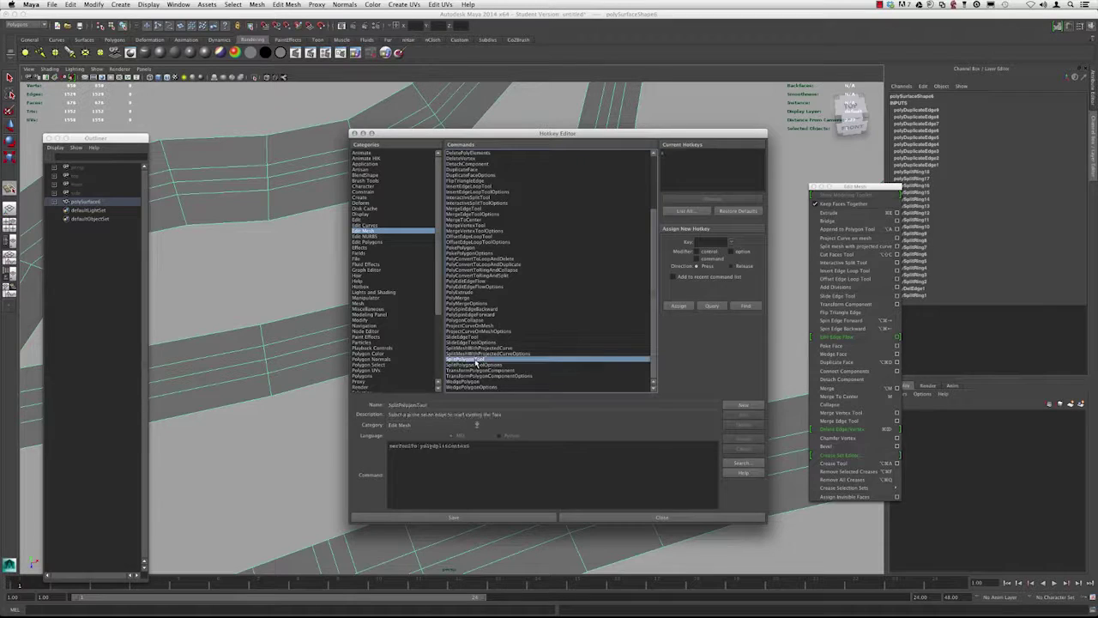
{"action": "left_click", "coordinate": [696, 243]}
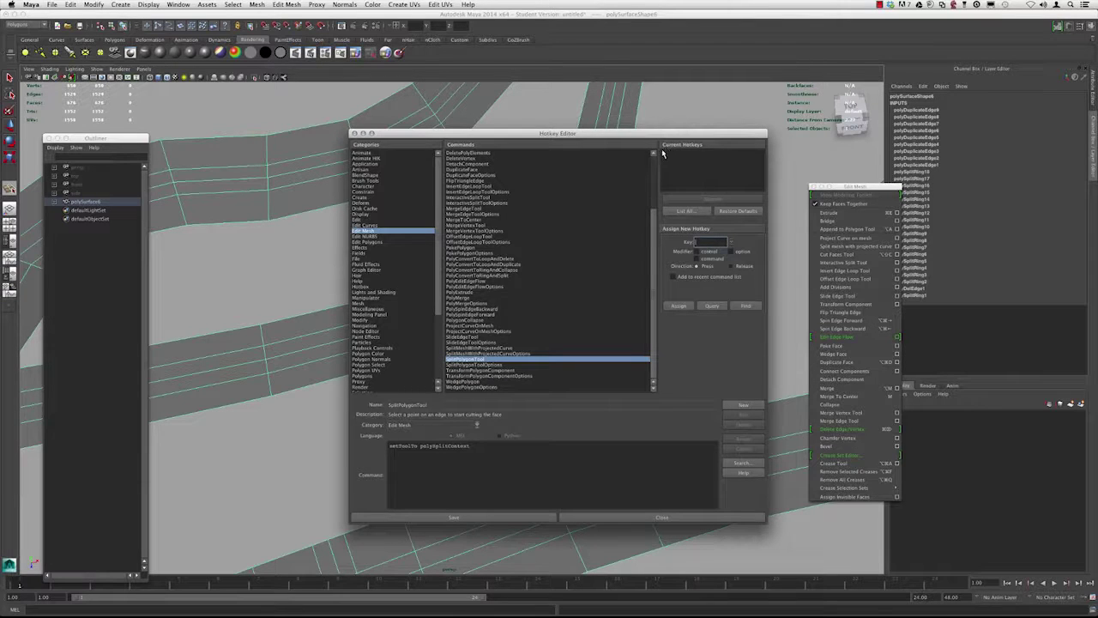
{"action": "left_click", "coordinate": [699, 242]}
{"action": "left_click", "coordinate": [661, 517]}
Save the program preferences.
{"action": "left_click", "coordinate": [52, 4]}
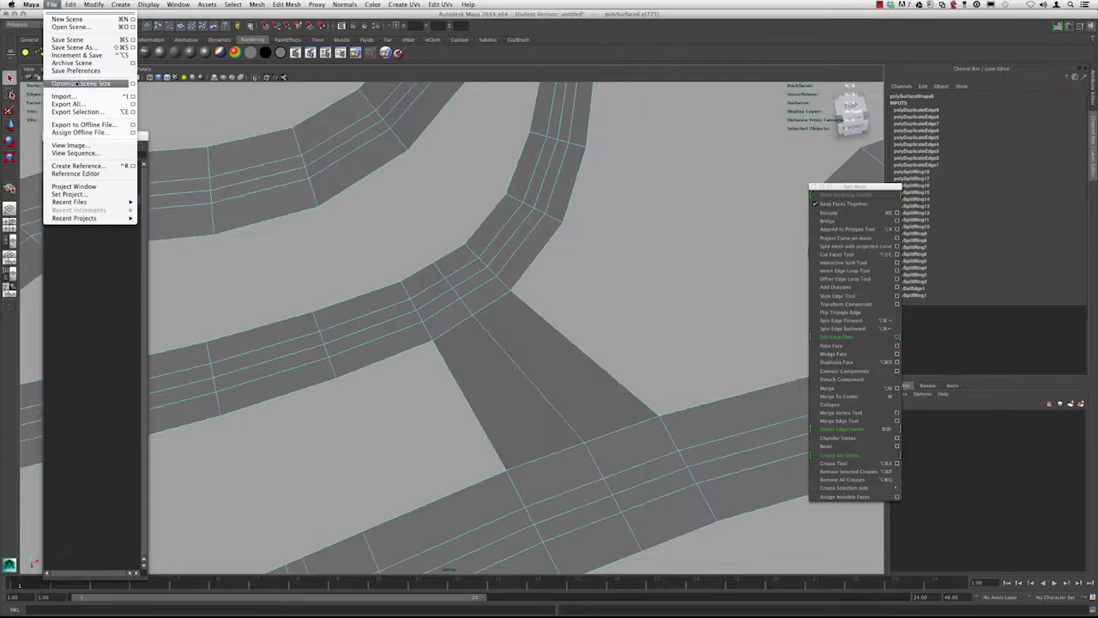
{"action": "left_click", "coordinate": [77, 71]}
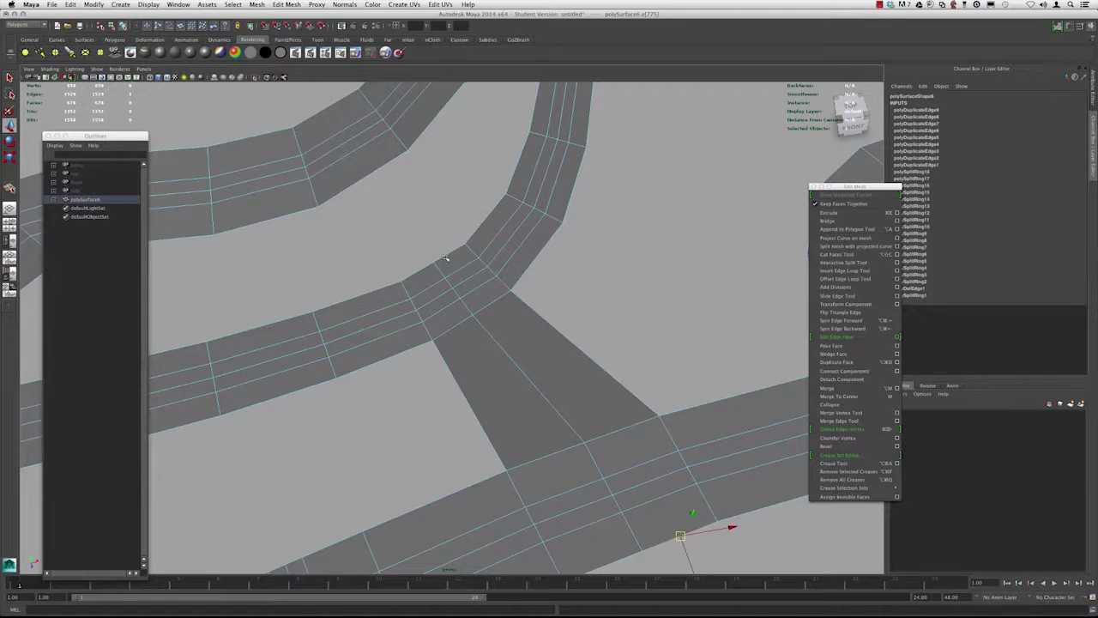
{"action": "right_click_drag", "start_coordinate": [450, 260], "coordinate": [456, 263], "text": "alt"}
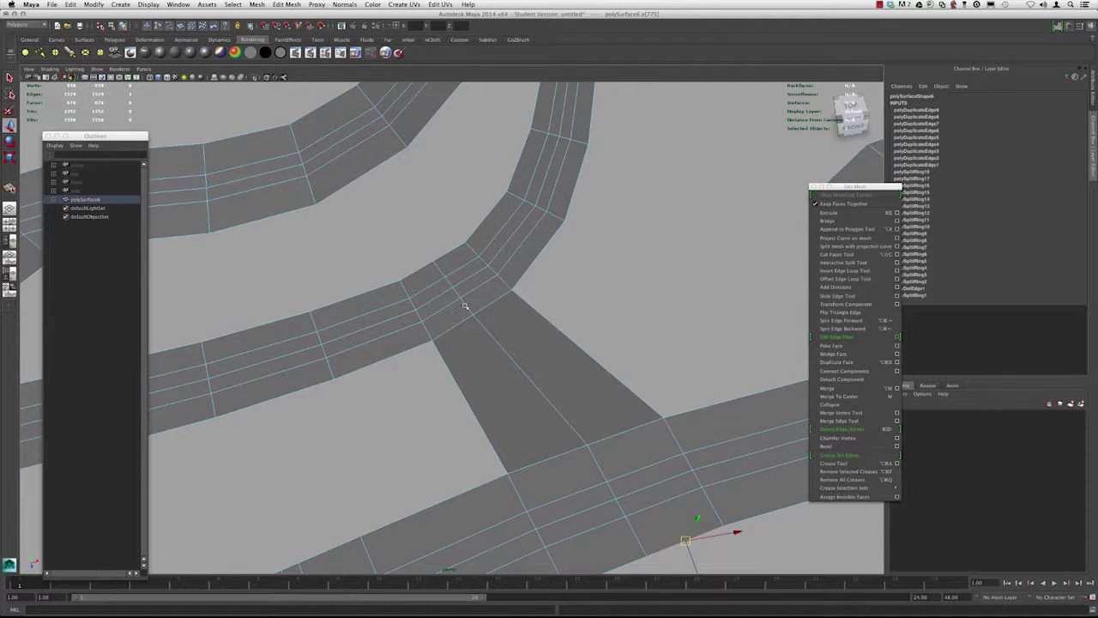
Add offset edge loops on both sides of the bridge's centre edge between the second and third long strips.
{"action": "right_click_drag", "start_coordinate": [492, 278], "coordinate": [443, 277]}
{"action": "left_click", "coordinate": [442, 276]}
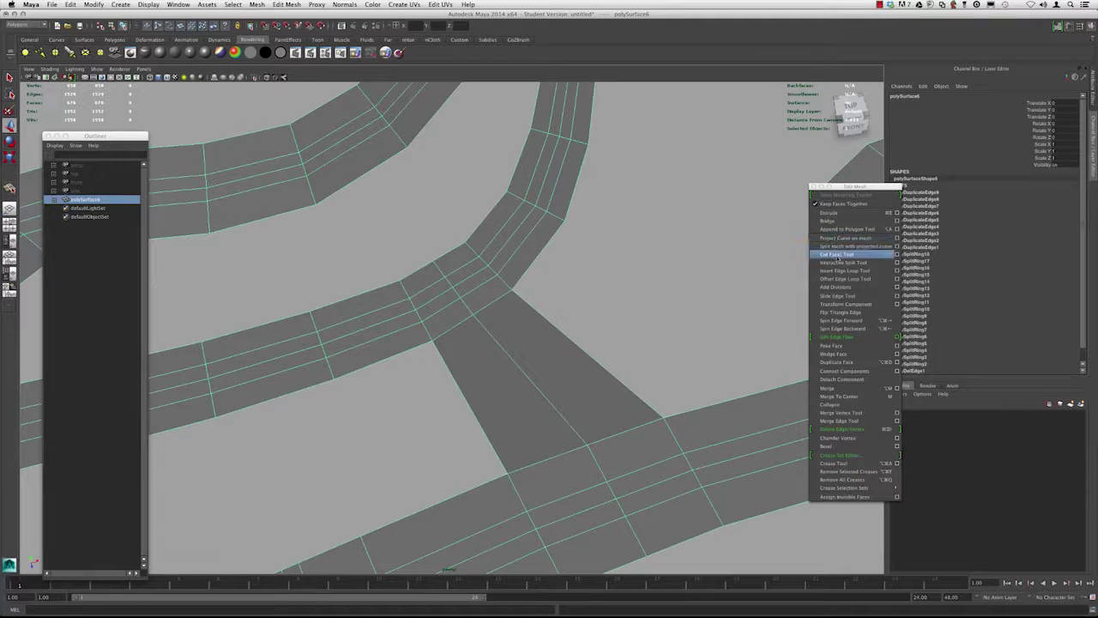
{"action": "left_click", "coordinate": [837, 279]}
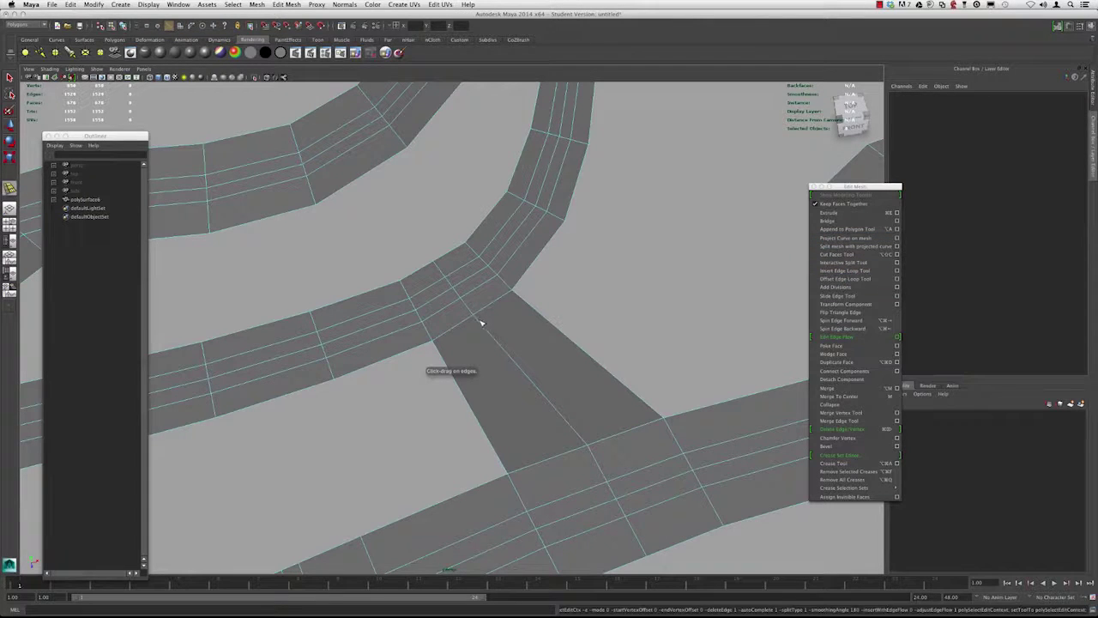
{"action": "left_click_drag", "start_coordinate": [561, 411], "coordinate": [567, 418]}
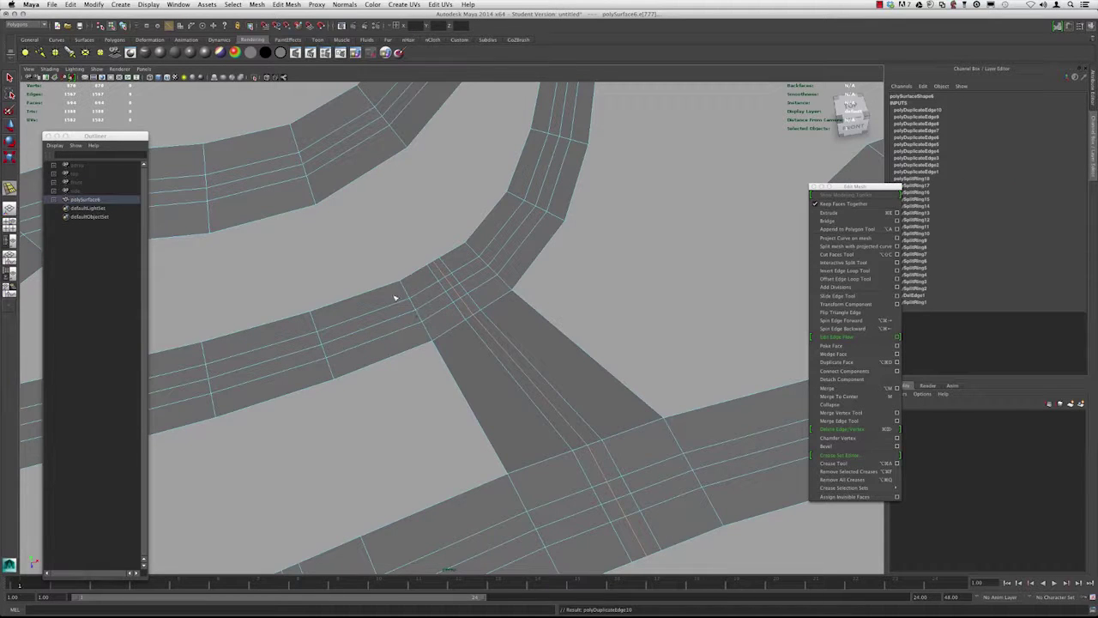
Return the mesh to object mode and delete its construction history.
{"action": "key", "text": "w"}
{"action": "right_click_drag", "start_coordinate": [453, 256], "coordinate": [492, 245]}
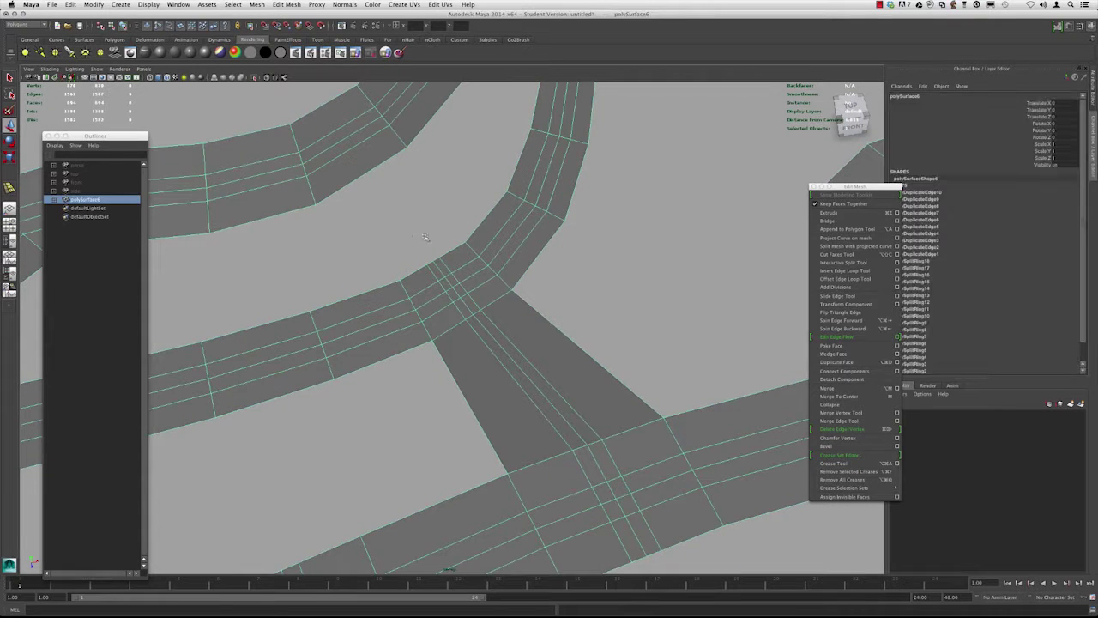
{"action": "left_click", "coordinate": [73, 5]}
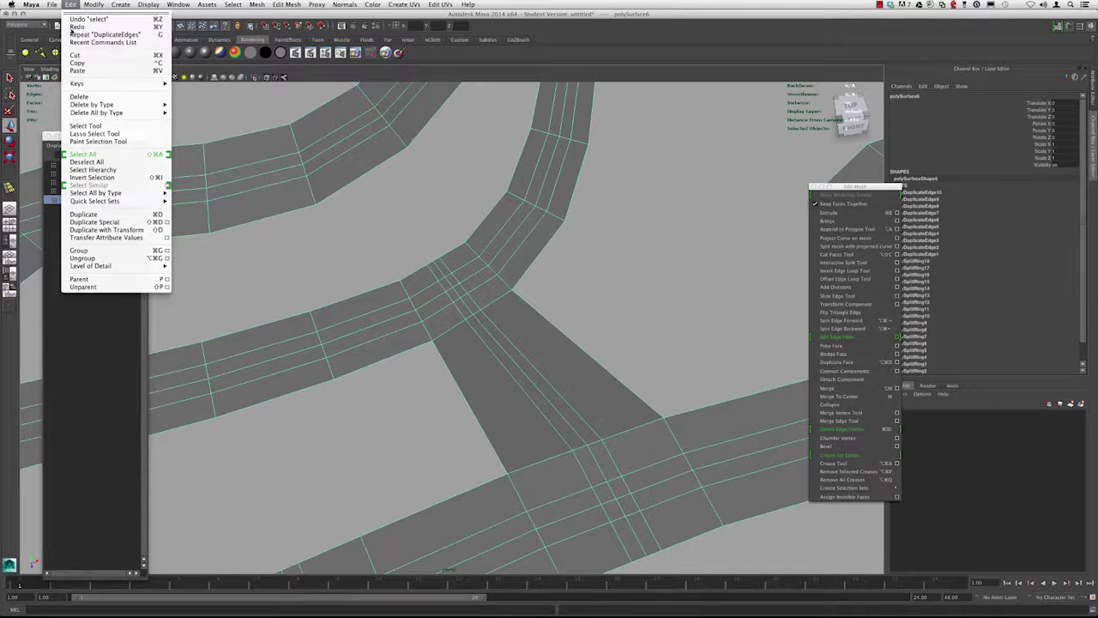
{"action": "mouse_move", "coordinate": [129, 105]}
{"action": "left_click", "coordinate": [235, 124]}
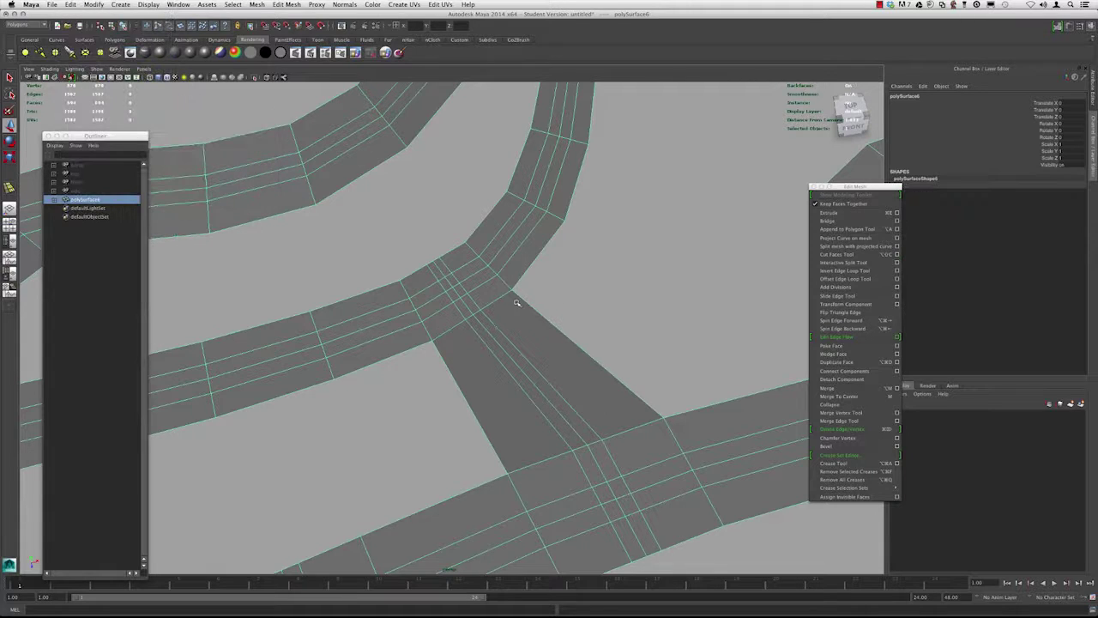
Split the faces on both sides of the upper bridge junction, connecting the strip's nearer offset loop to the bridge's offset loops.
{"action": "key", "text": "y"}
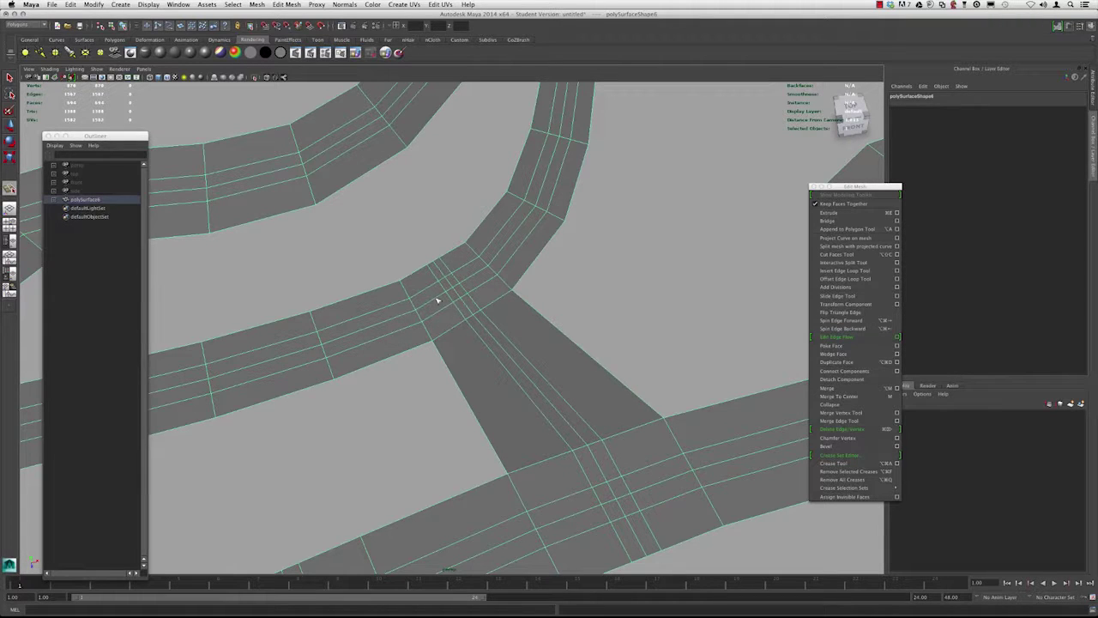
{"action": "left_click", "coordinate": [426, 313]}
{"action": "left_click_drag", "start_coordinate": [435, 315], "coordinate": [482, 316]}
{"action": "key", "text": "Return"}
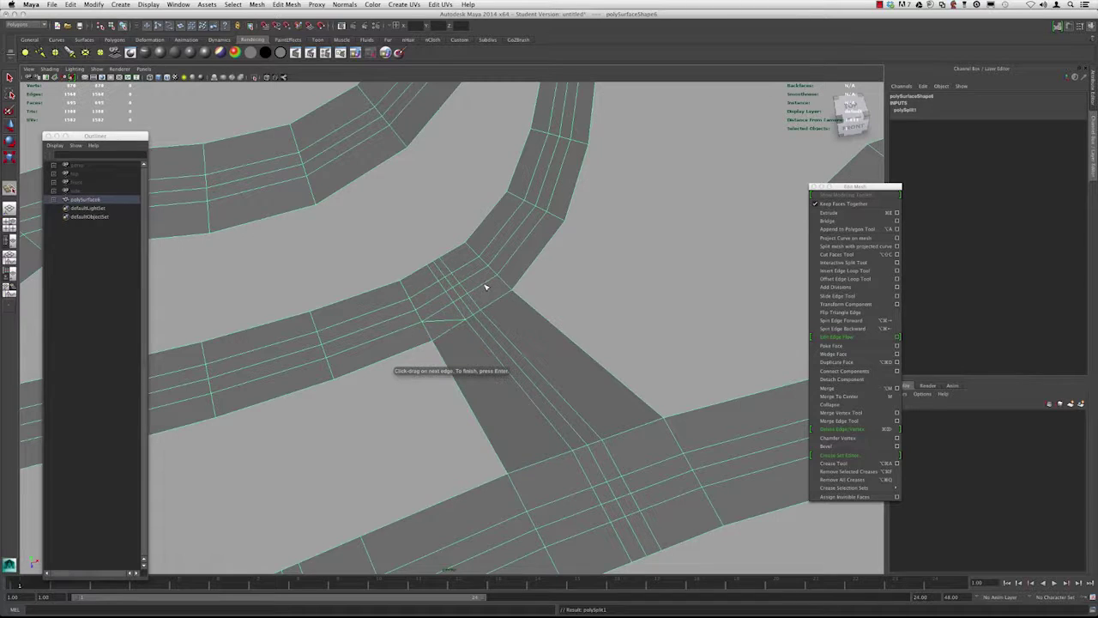
{"action": "left_click", "coordinate": [496, 273]}
{"action": "left_click", "coordinate": [480, 310]}
{"action": "key", "text": "Return"}
Delete the strip's offset-loop edges that run through the junction between the two new diagonal cuts.
{"action": "key", "text": "w"}
{"action": "right_click_drag", "start_coordinate": [445, 302], "coordinate": [446, 281]}
{"action": "left_click", "coordinate": [445, 307]}
{"action": "middle_click_drag", "start_coordinate": [472, 285], "coordinate": [496, 271]}
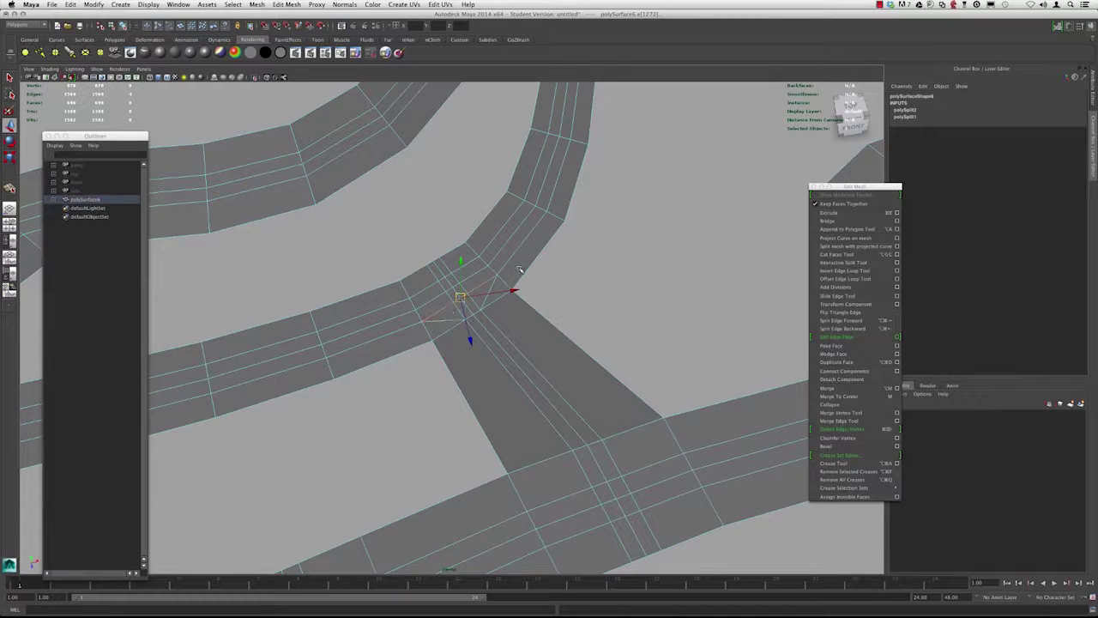
{"action": "left_click", "coordinate": [848, 429]}
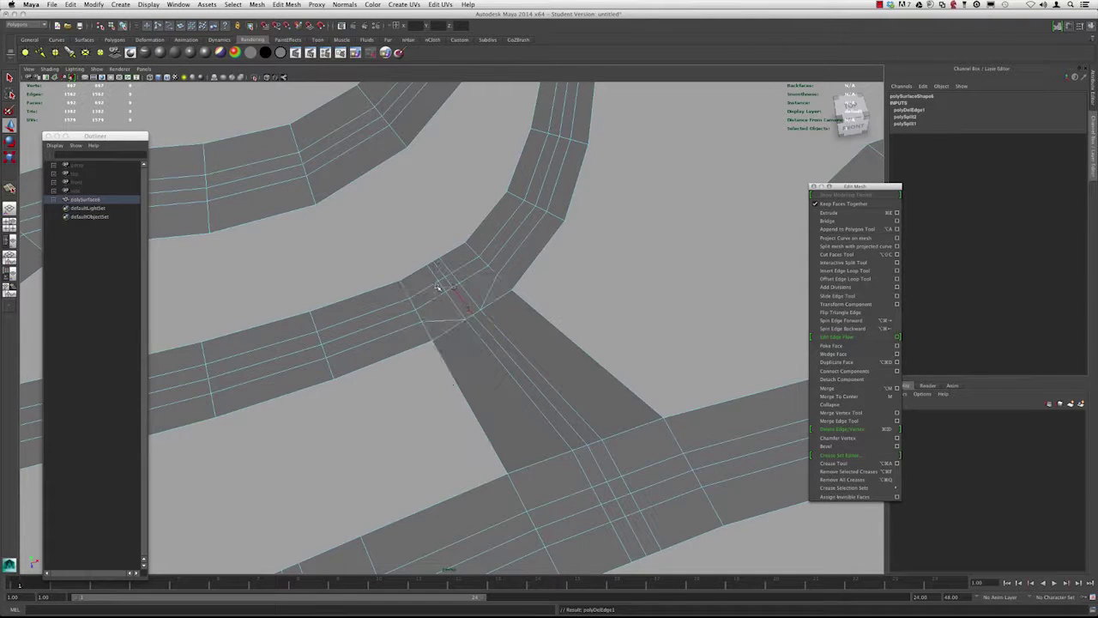
Try to merge the strip's centre vertex with the bridge's centre vertex using Merge To Center and the Merge Vertex Tool, undoing each attempt.
{"action": "left_click", "coordinate": [452, 285]}
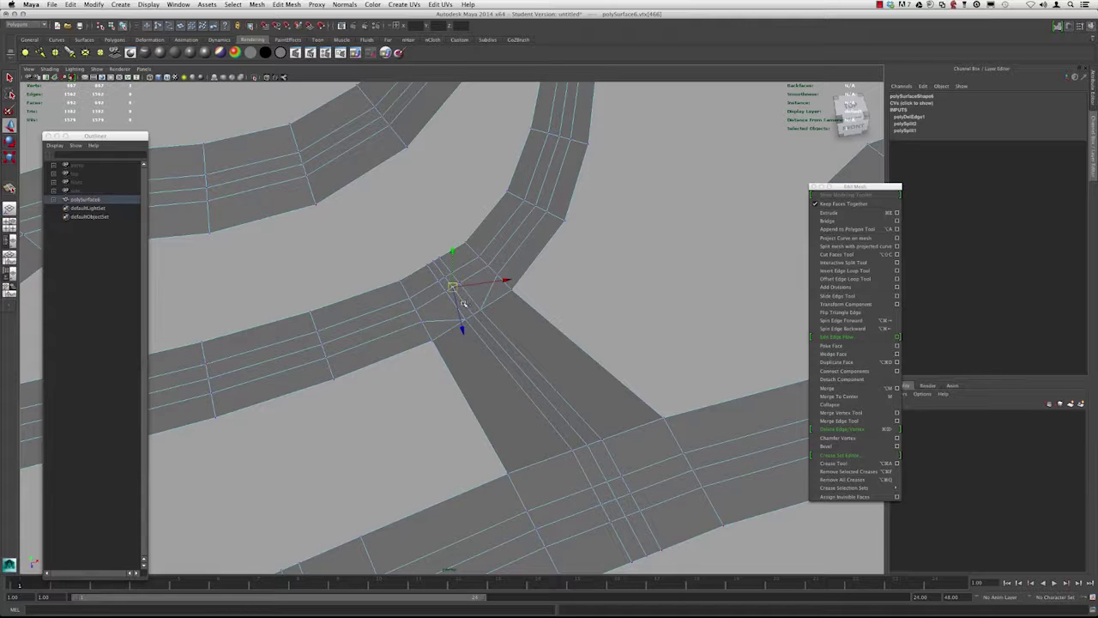
{"action": "left_click", "coordinate": [473, 316], "text": "shift"}
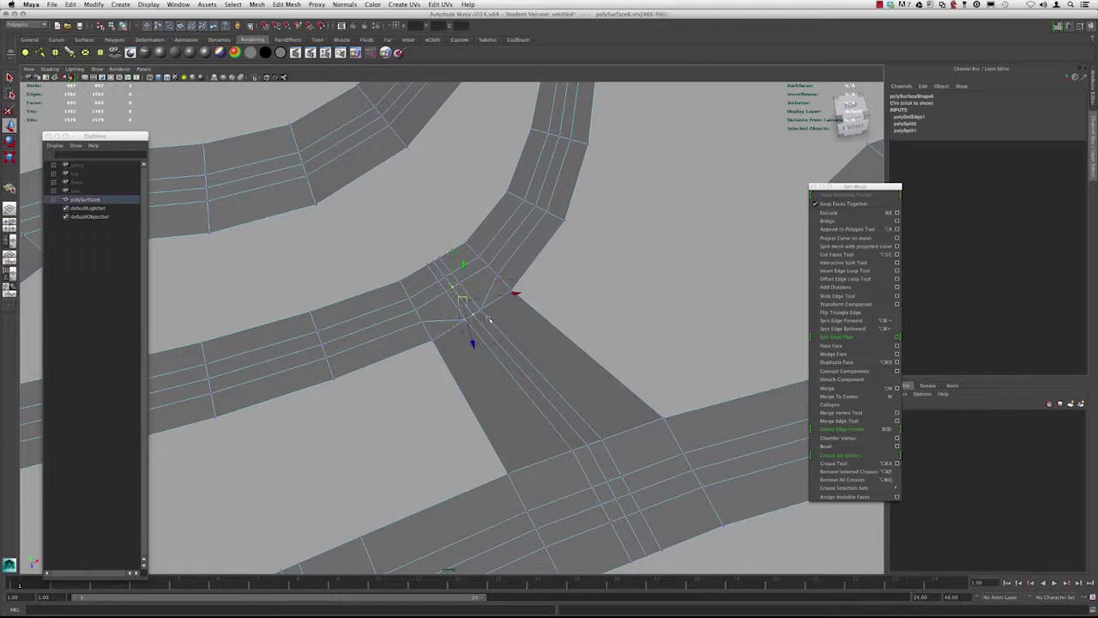
{"action": "left_click", "coordinate": [843, 397]}
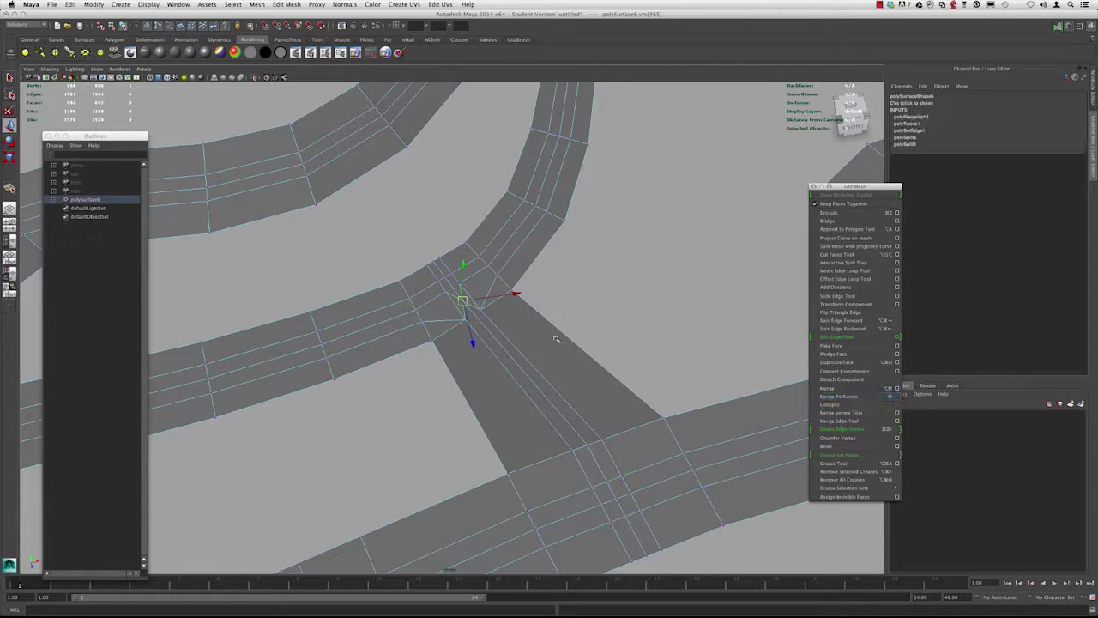
{"action": "key", "text": "super+z"}
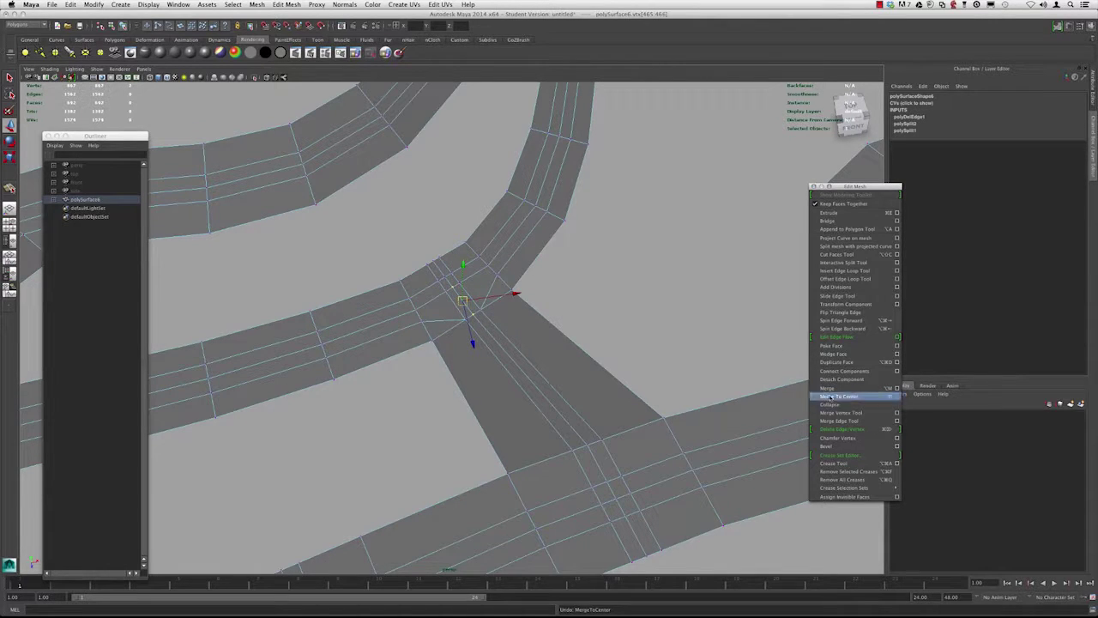
{"action": "left_click", "coordinate": [848, 415]}
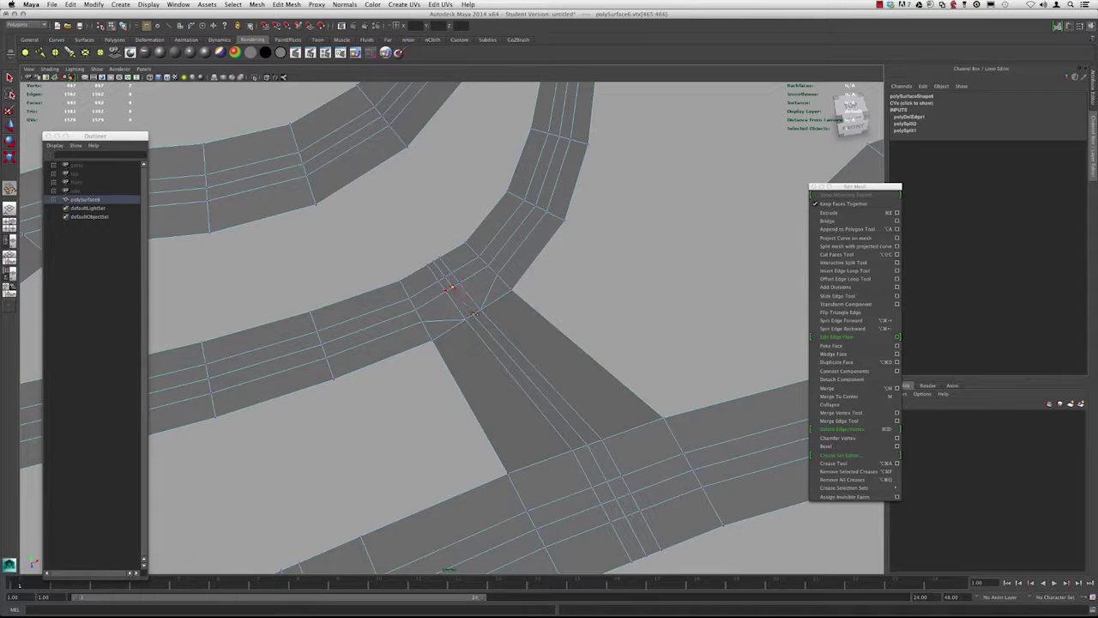
{"action": "left_click_drag", "start_coordinate": [447, 287], "coordinate": [474, 315]}
{"action": "key", "text": "z"}
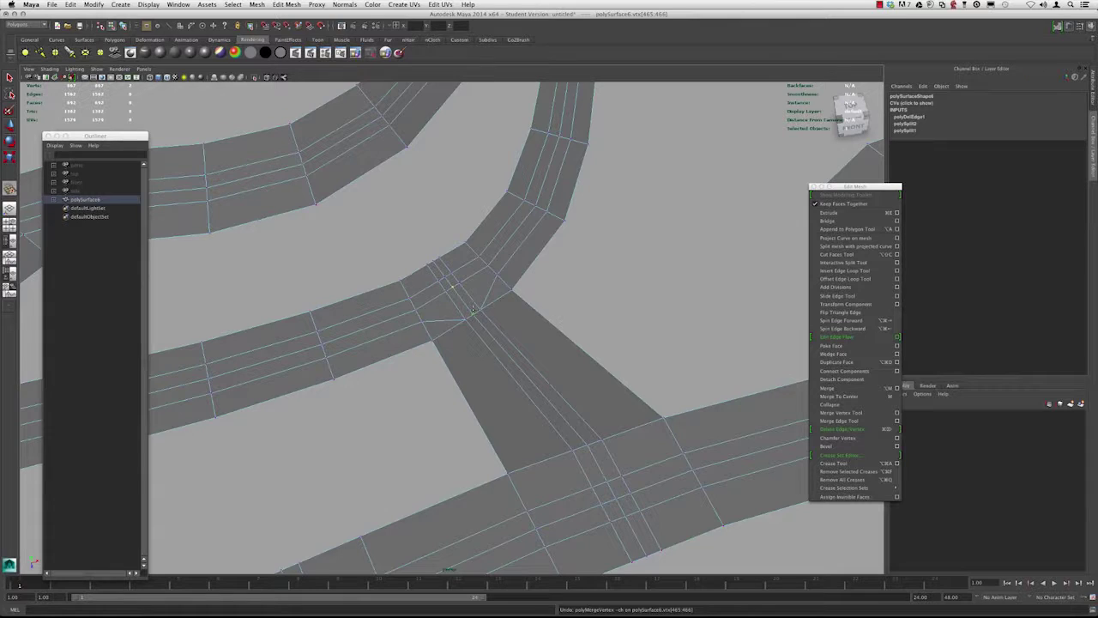
{"action": "key", "text": "w"}
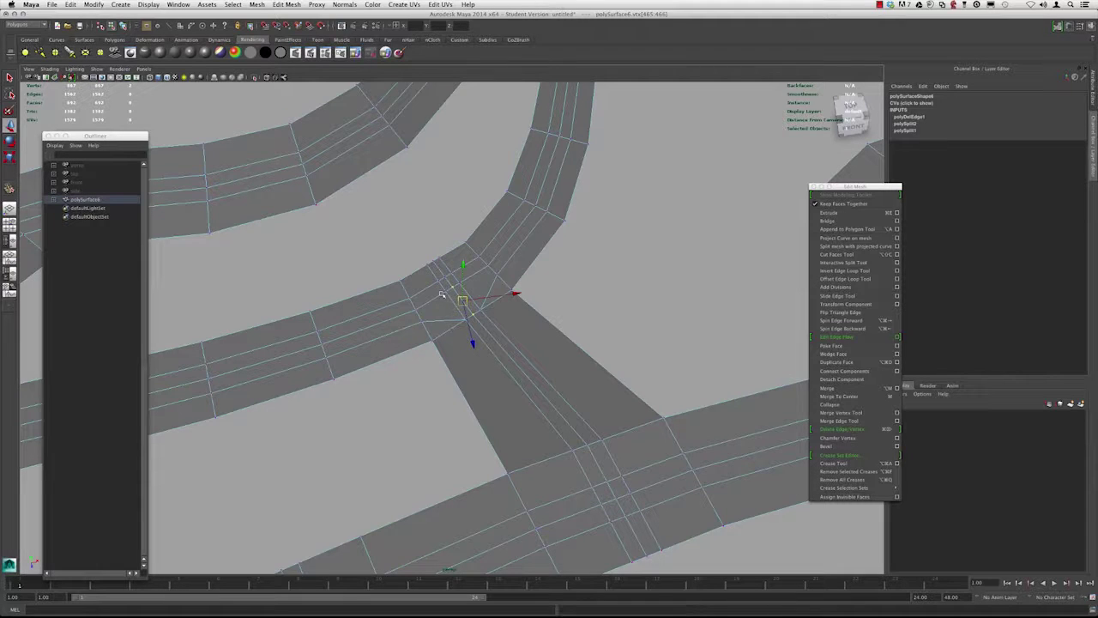
Delete the bridge's two offset edge lines where they continue across the strip above the junction.
{"action": "key", "text": "y"}
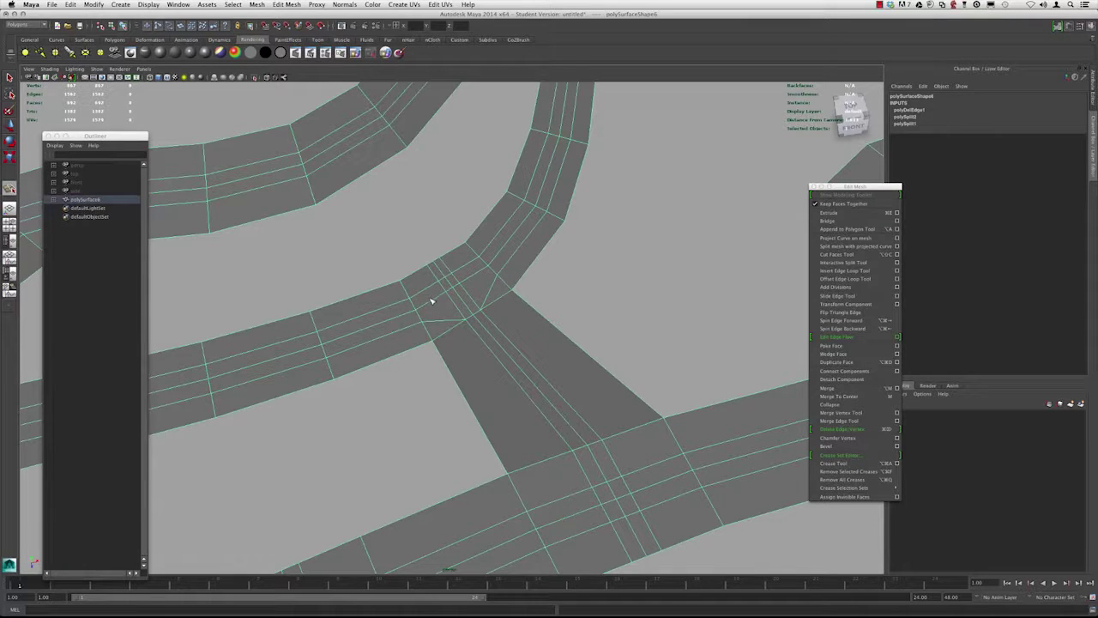
{"action": "right_click", "coordinate": [455, 301]}
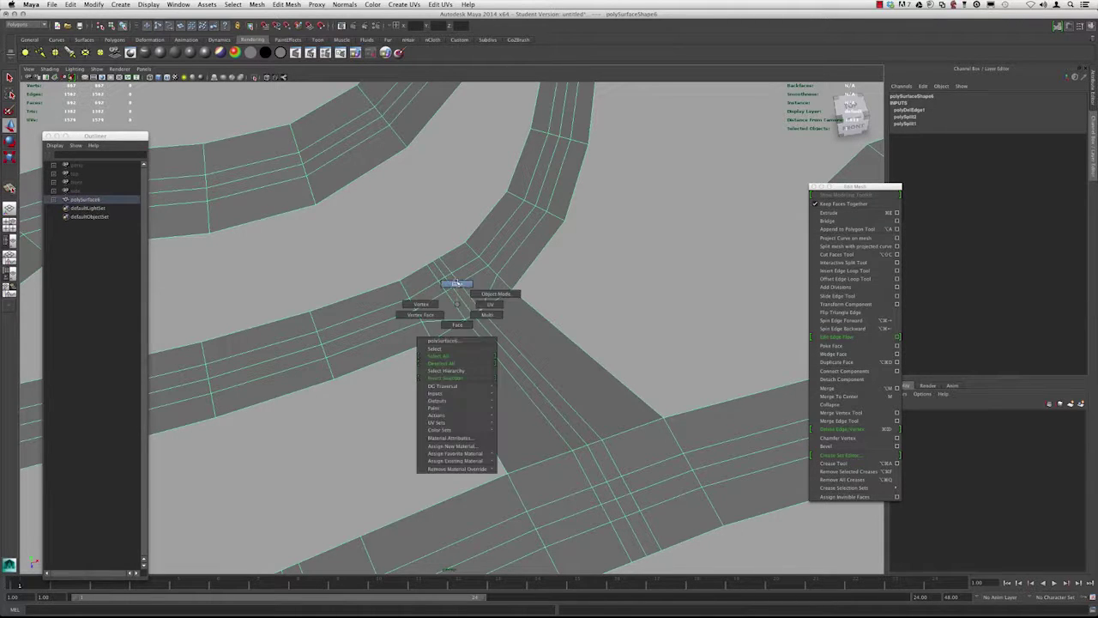
{"action": "double_click", "coordinate": [455, 301]}
{"action": "double_click", "coordinate": [470, 293], "text": "shift"}
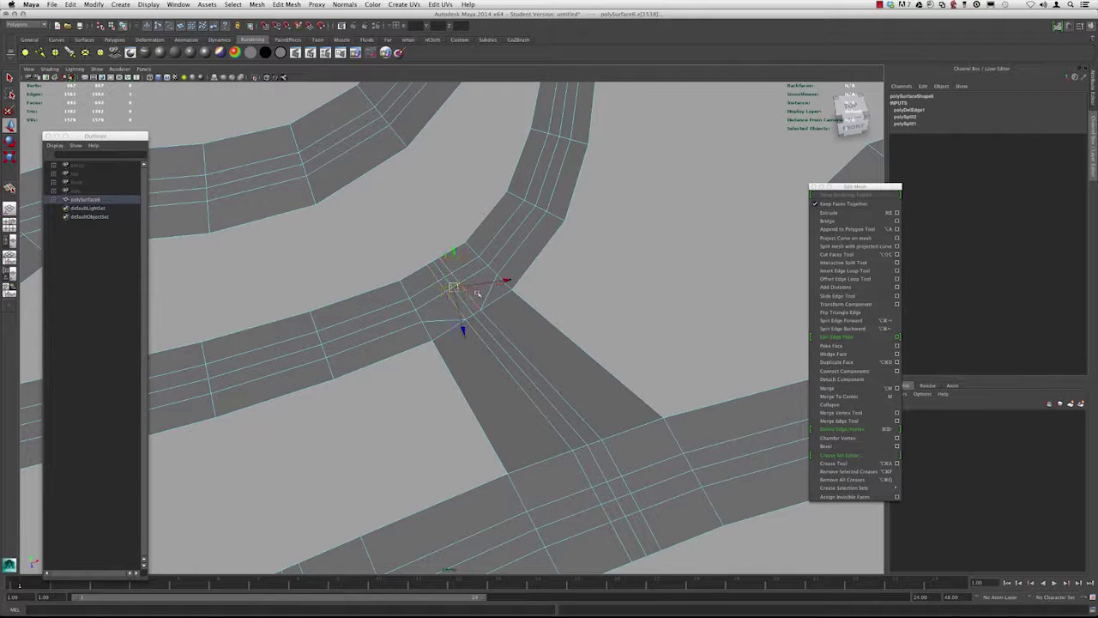
{"action": "left_click", "coordinate": [844, 429]}
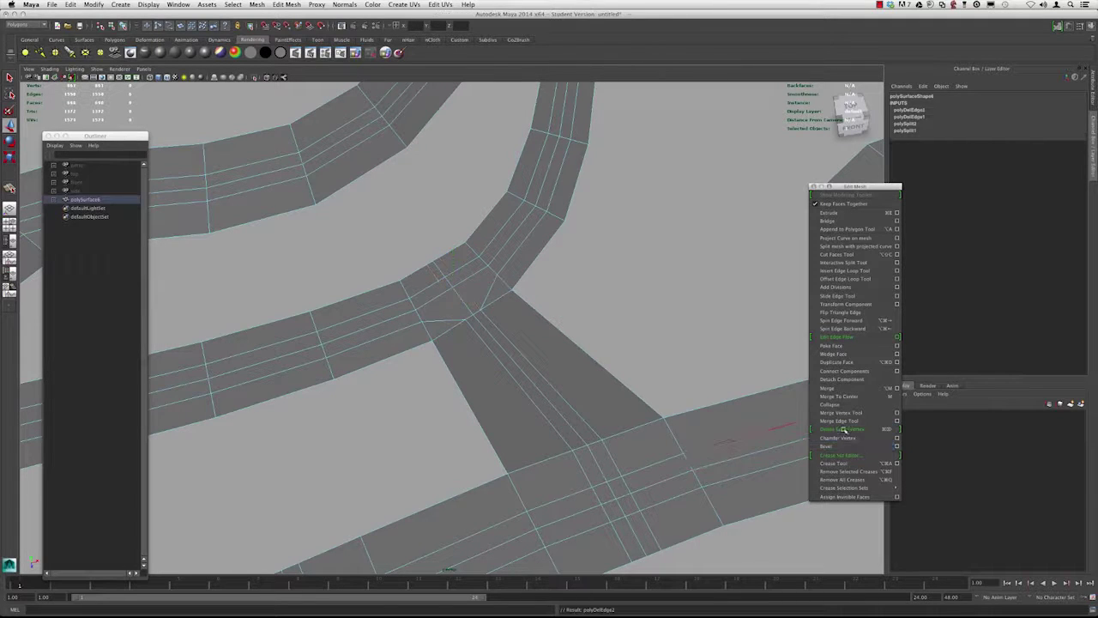
Merge the strip's centre vertex and the bridge's centre vertex at the junction to their midpoint.
{"action": "right_click_drag", "start_coordinate": [453, 286], "coordinate": [413, 288]}
{"action": "left_click", "coordinate": [453, 285]}
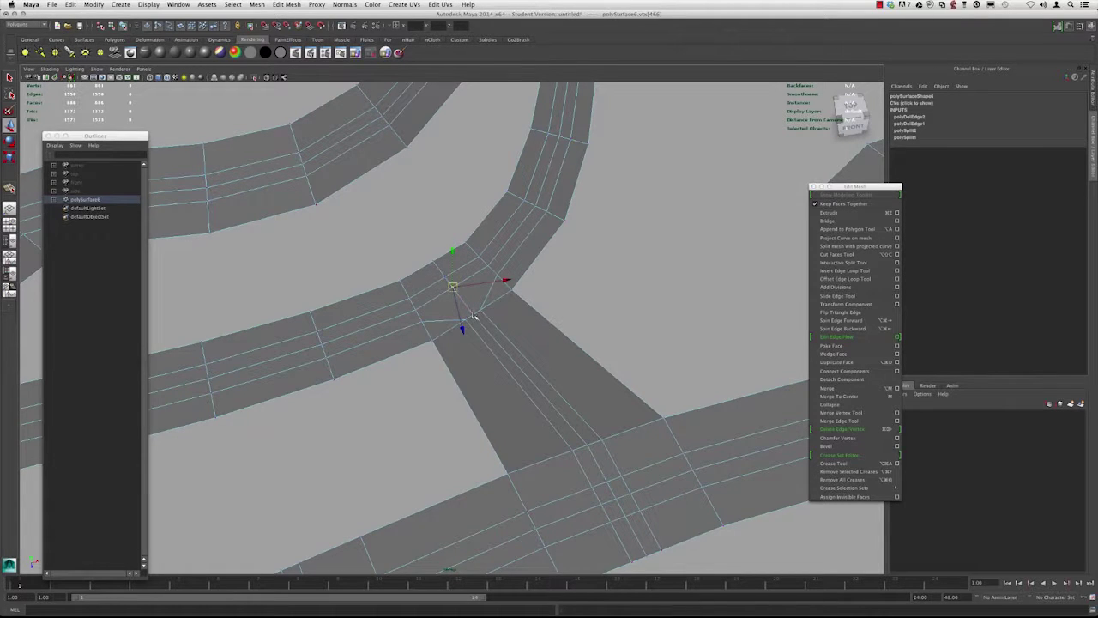
{"action": "left_click", "coordinate": [473, 314], "text": "shift"}
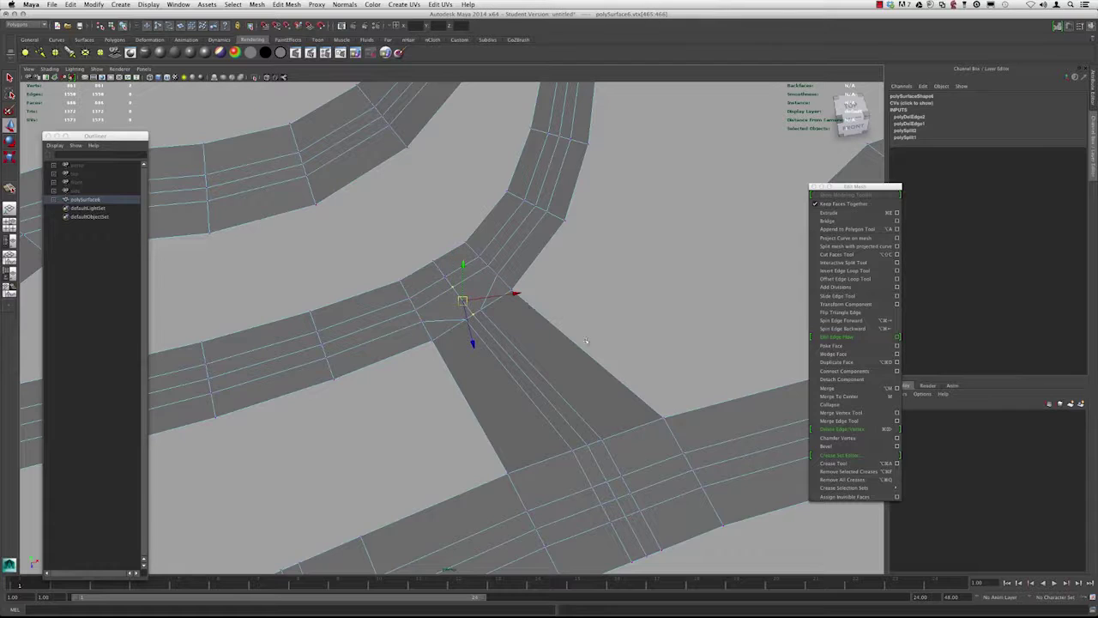
{"action": "left_click", "coordinate": [836, 397]}
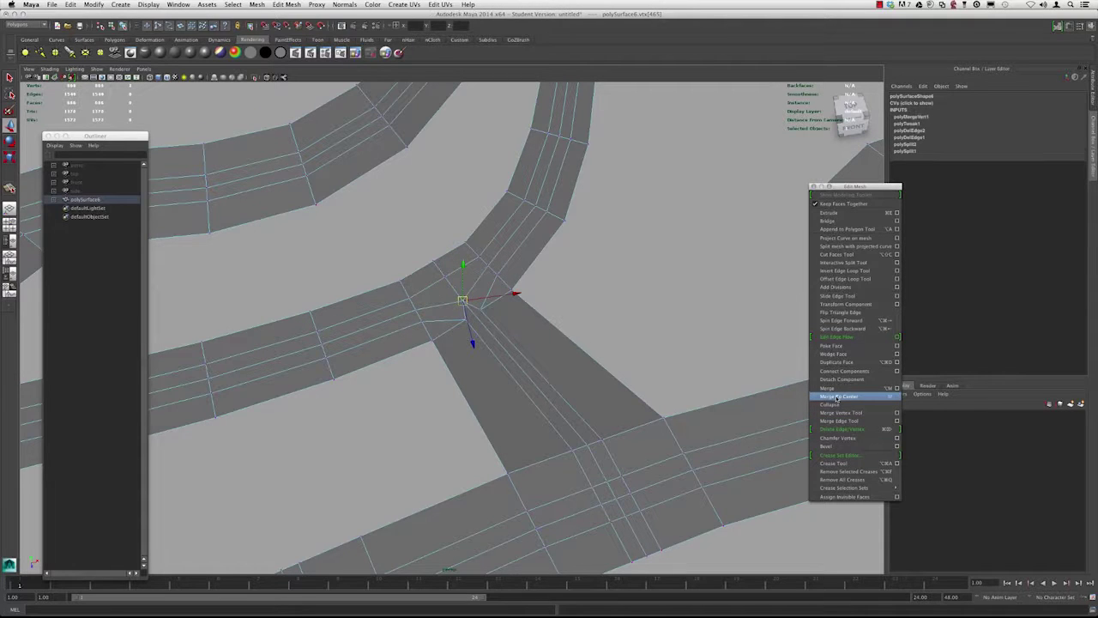
Try moving the offset-loop vertex above the merged junction vertex along the default axes, and undo the move.
{"action": "left_click", "coordinate": [445, 277]}
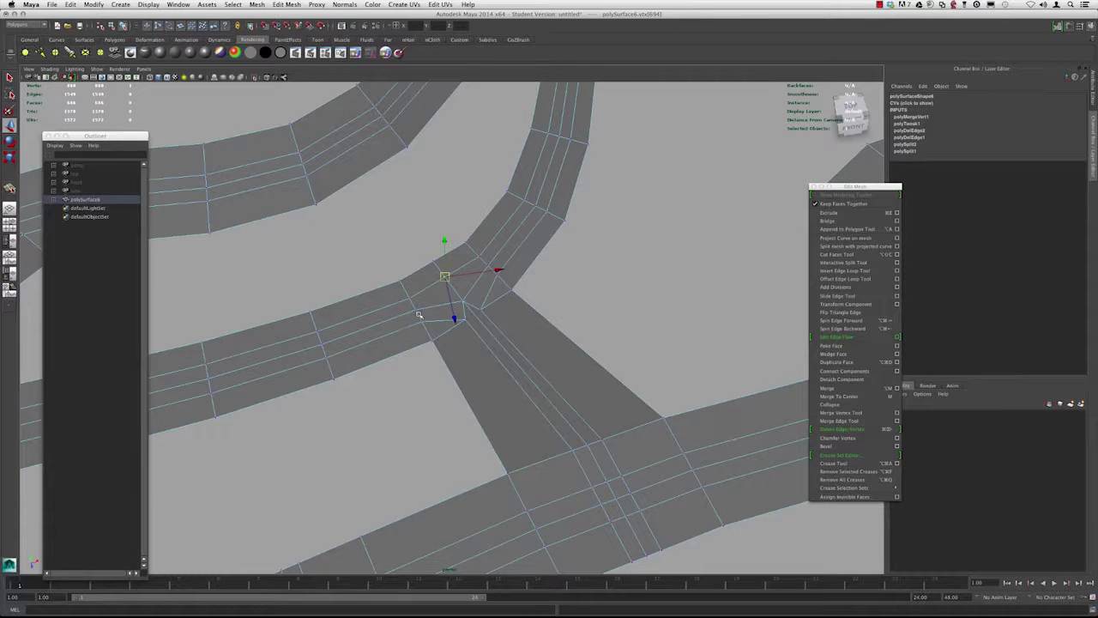
{"action": "left_click_drag", "start_coordinate": [447, 286], "coordinate": [482, 285]}
{"action": "key", "text": "z"}
{"action": "key", "text": "z"}
Align the Move Tool's custom axis orientation to the cross edge running through the junction.
{"action": "double_click", "coordinate": [9, 125]}
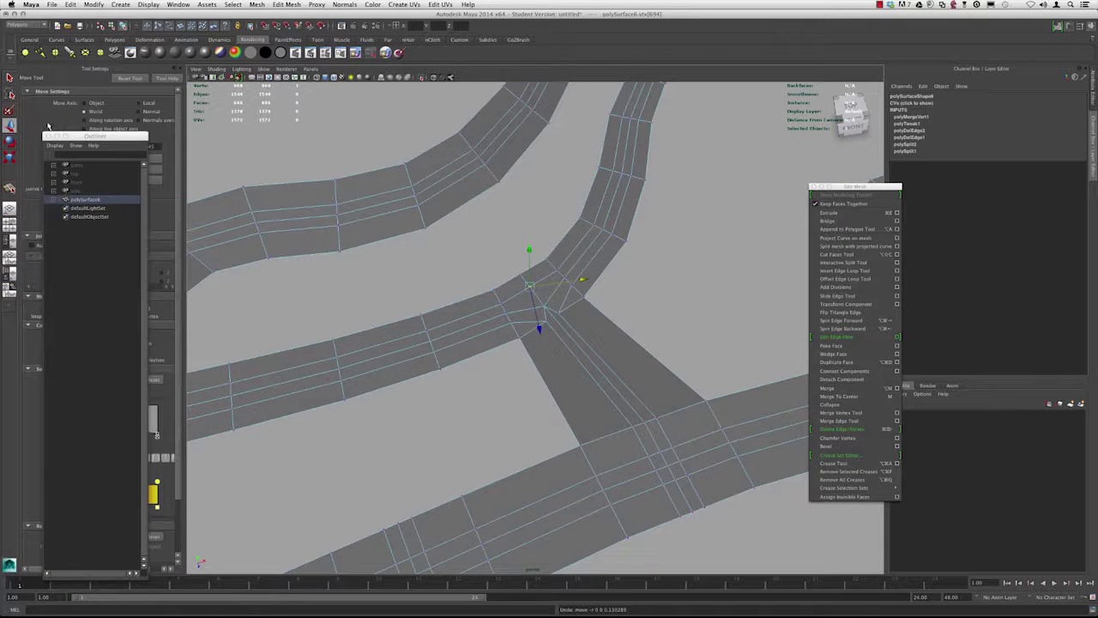
{"action": "left_click", "coordinate": [47, 137]}
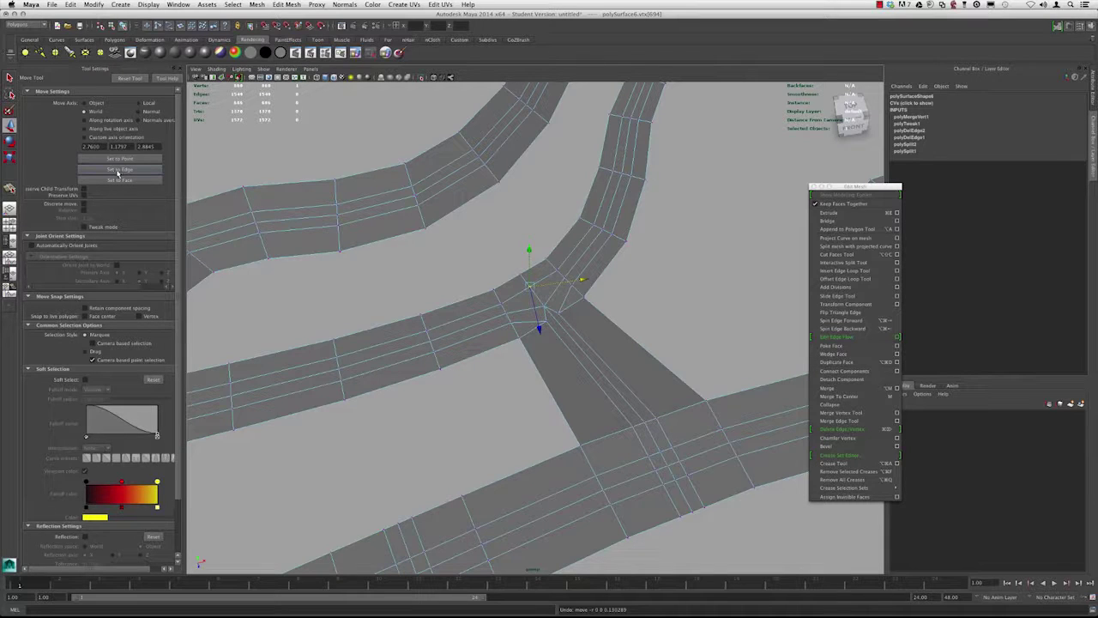
{"action": "left_click", "coordinate": [119, 170]}
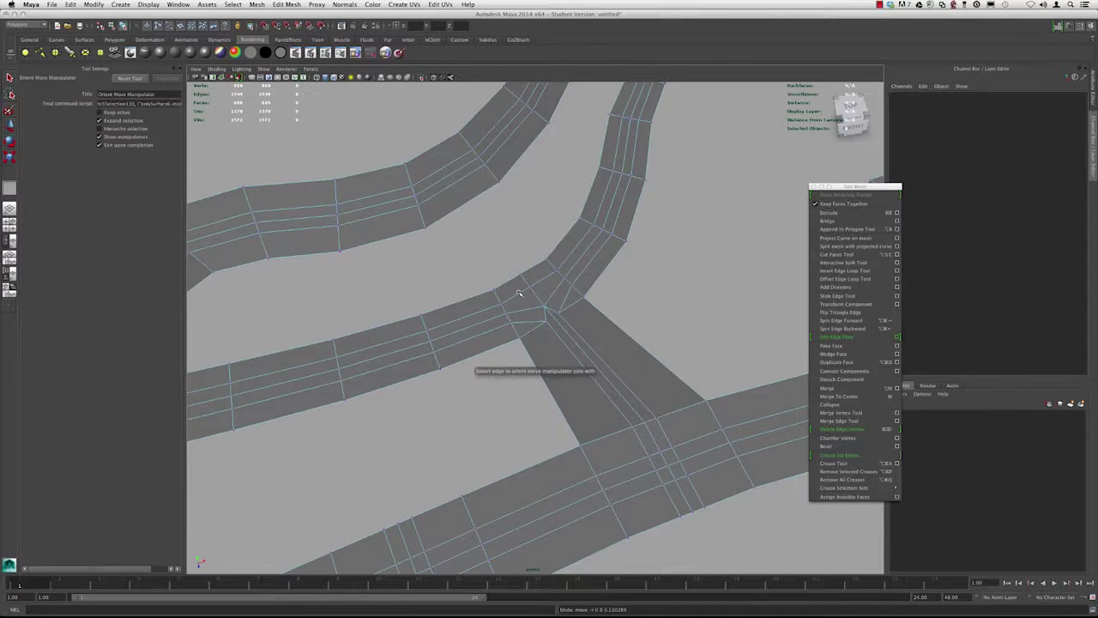
{"action": "left_click", "coordinate": [536, 295]}
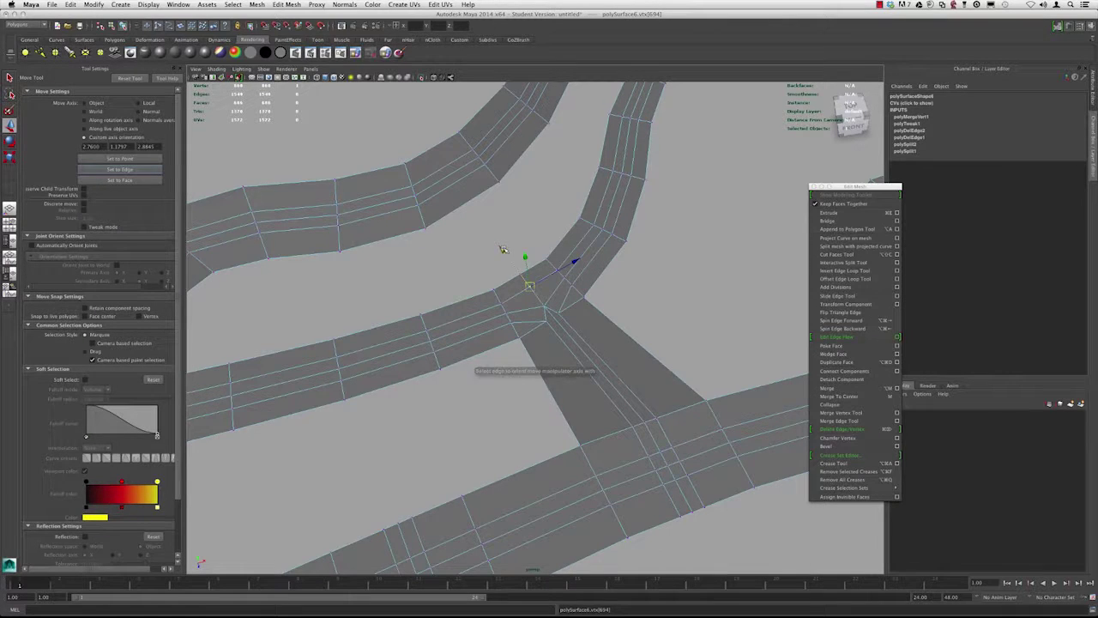
Slide the offset-loop vertex above the junction and the merged centre vertex along the aligned edge, undoing the last move.
{"action": "left_click_drag", "start_coordinate": [502, 249], "coordinate": [507, 260]}
{"action": "left_click", "coordinate": [527, 298]}
{"action": "left_click_drag", "start_coordinate": [516, 267], "coordinate": [509, 260]}
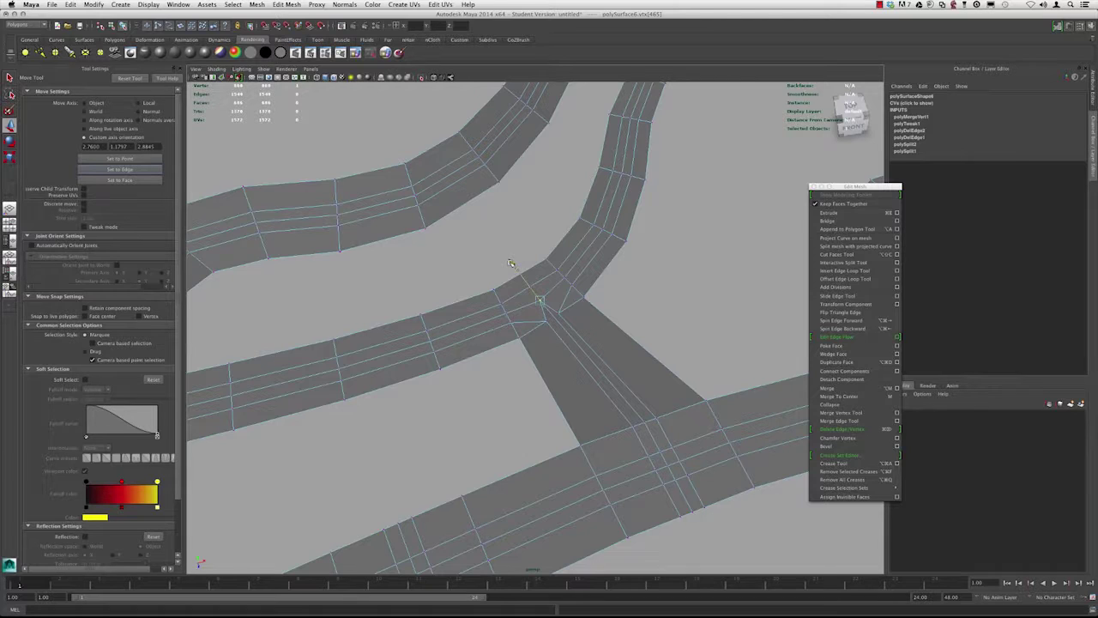
{"action": "left_click_drag", "start_coordinate": [511, 263], "coordinate": [504, 255]}
{"action": "key", "text": "super+z"}
{"action": "left_click", "coordinate": [530, 290]}
Try raising the centre edge loops of the strip and bridge with a smooth preview, and restore the flat unsmoothed mesh.
{"action": "right_click", "coordinate": [603, 343]}
{"action": "right_click_drag", "start_coordinate": [603, 343], "coordinate": [603, 325]}
{"action": "double_click", "coordinate": [593, 243]}
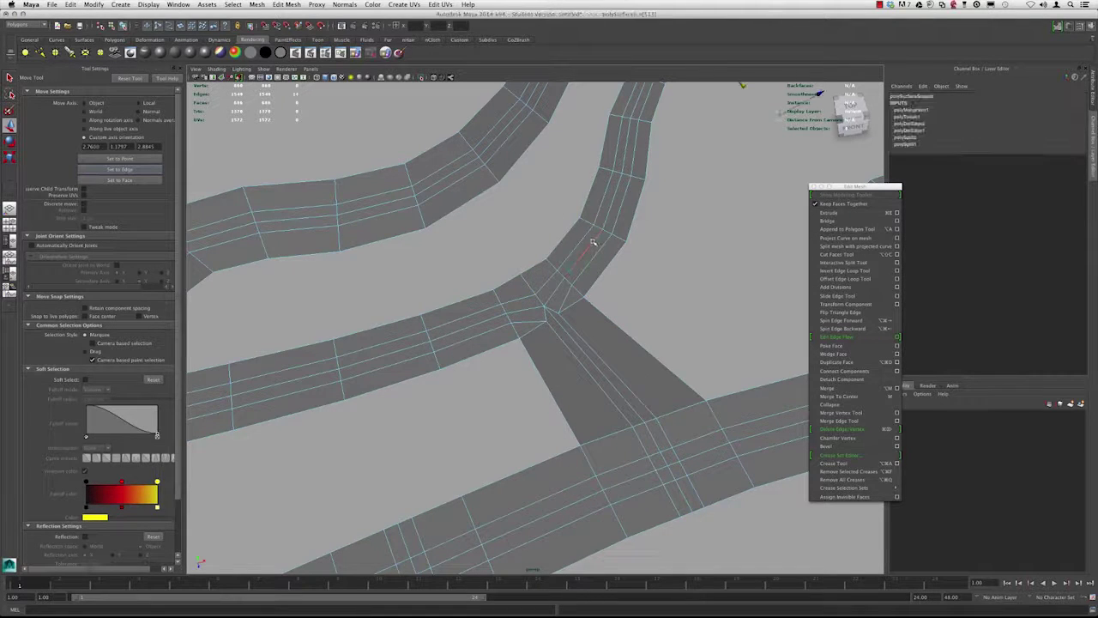
{"action": "double_click", "coordinate": [534, 308]}
{"action": "left_click_drag", "start_coordinate": [540, 360], "coordinate": [538, 351]}
{"action": "key", "text": "3"}
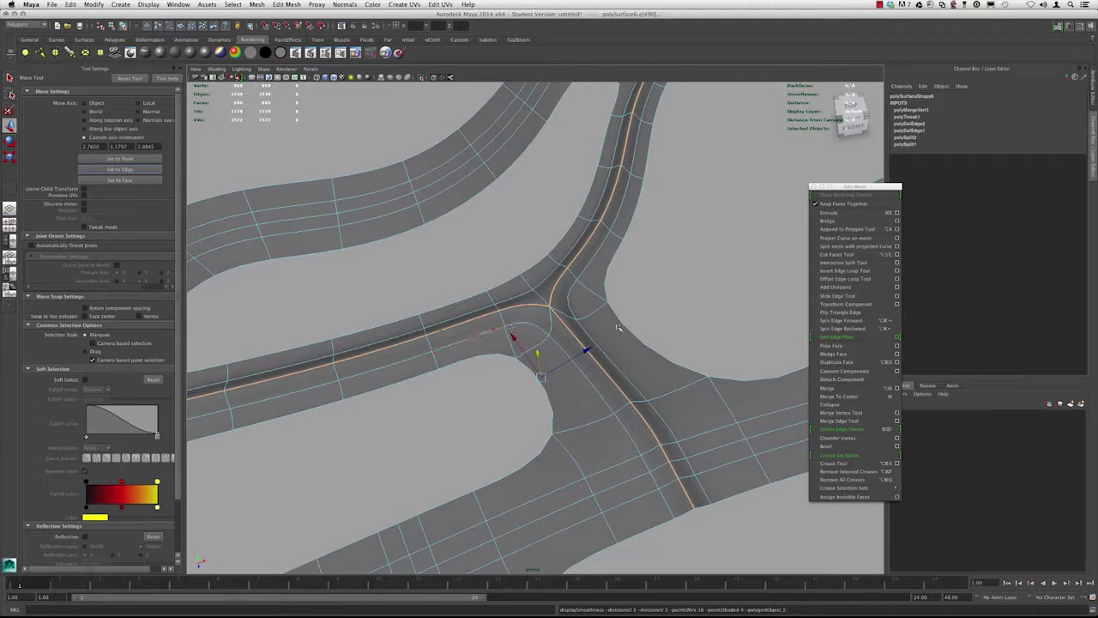
{"action": "key", "text": "1"}
{"action": "key", "text": "ctrl+z"}
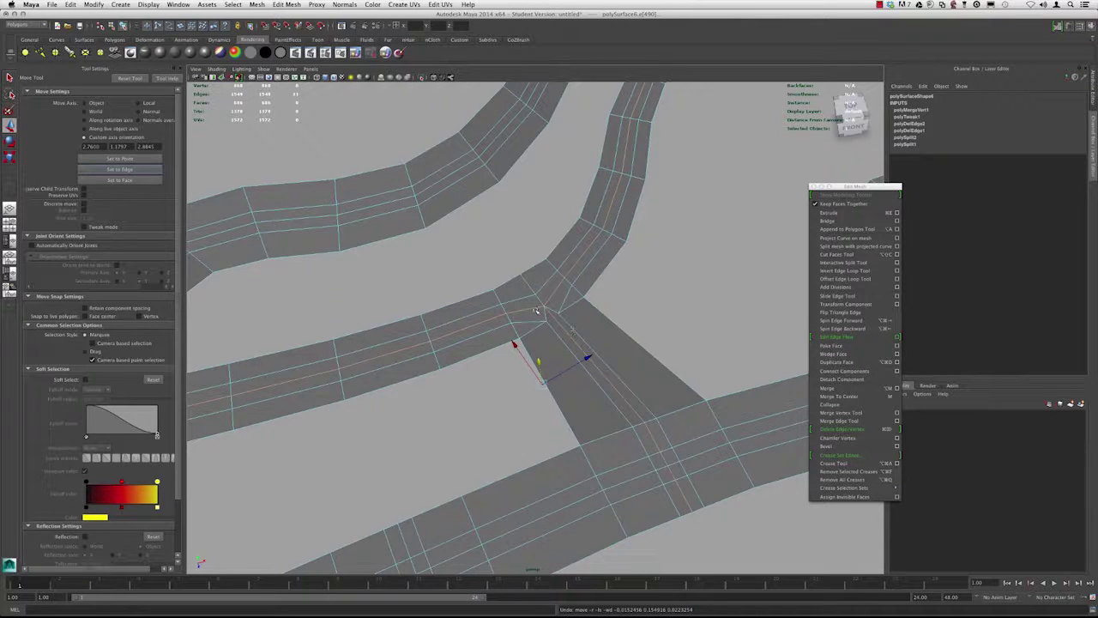
Select the offset-loop vertex just above the merged centre vertex of the junction.
{"action": "left_click", "coordinate": [536, 295]}
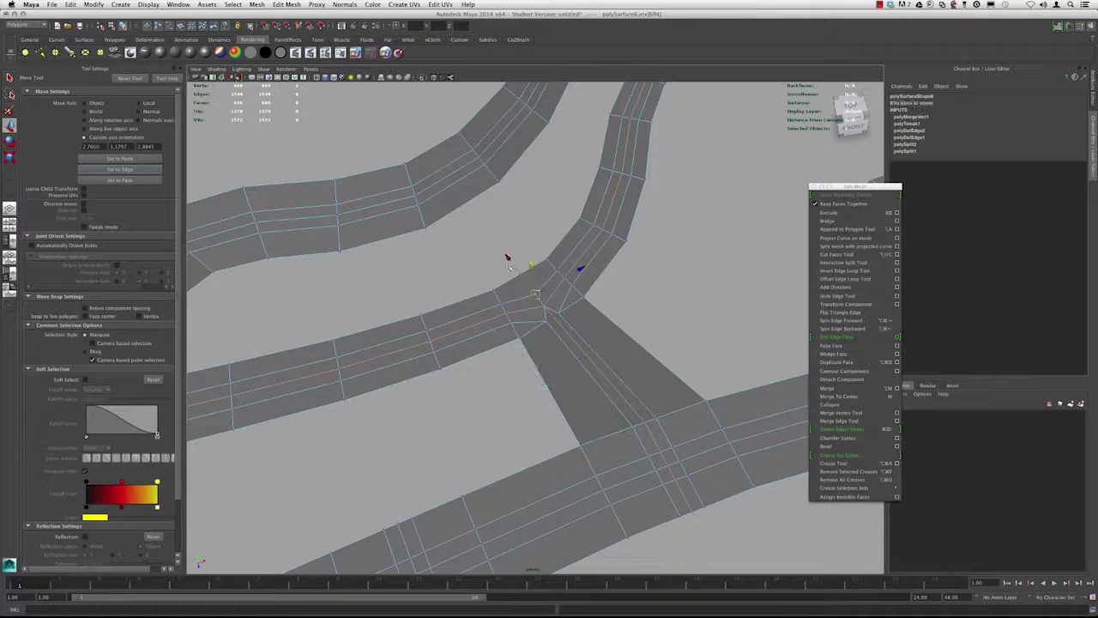